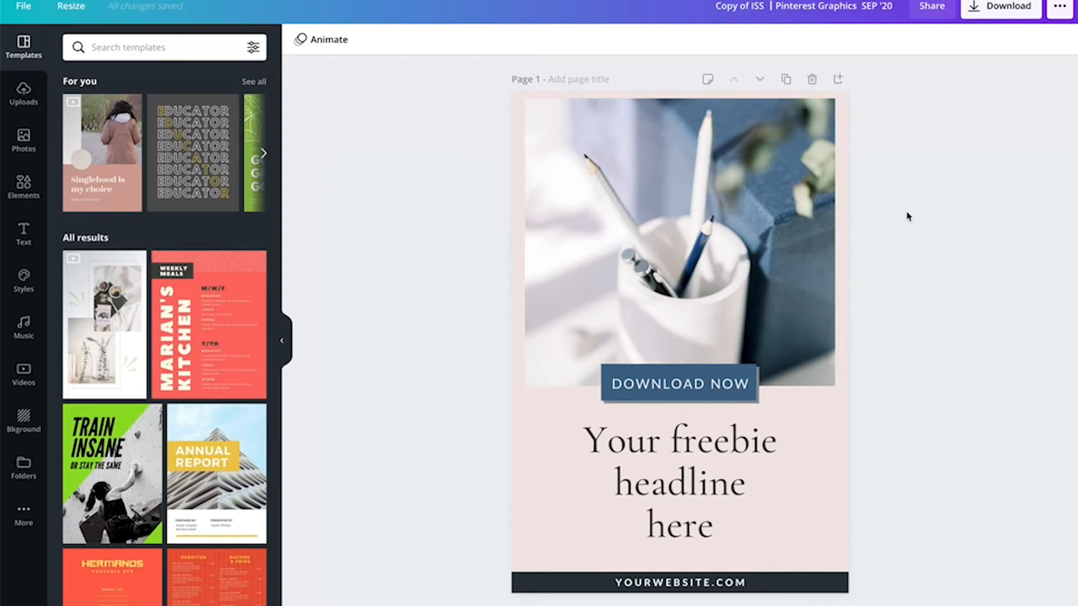
- Scroll through the Pinterest template pages in the design to review the available layouts
scroll(907, 217, down, 20)
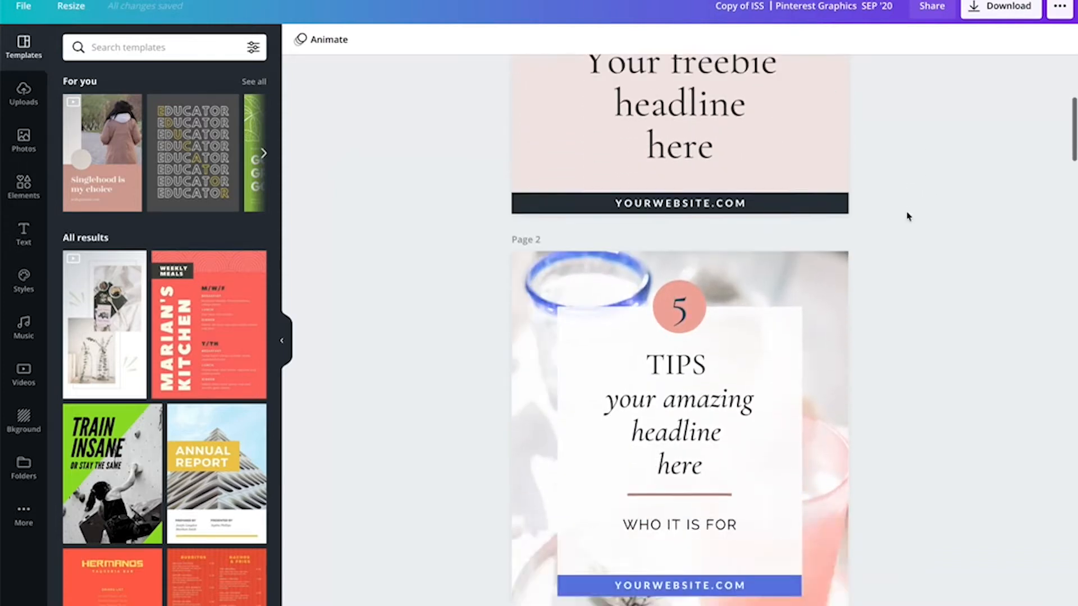
scroll(907, 216, down, 20)
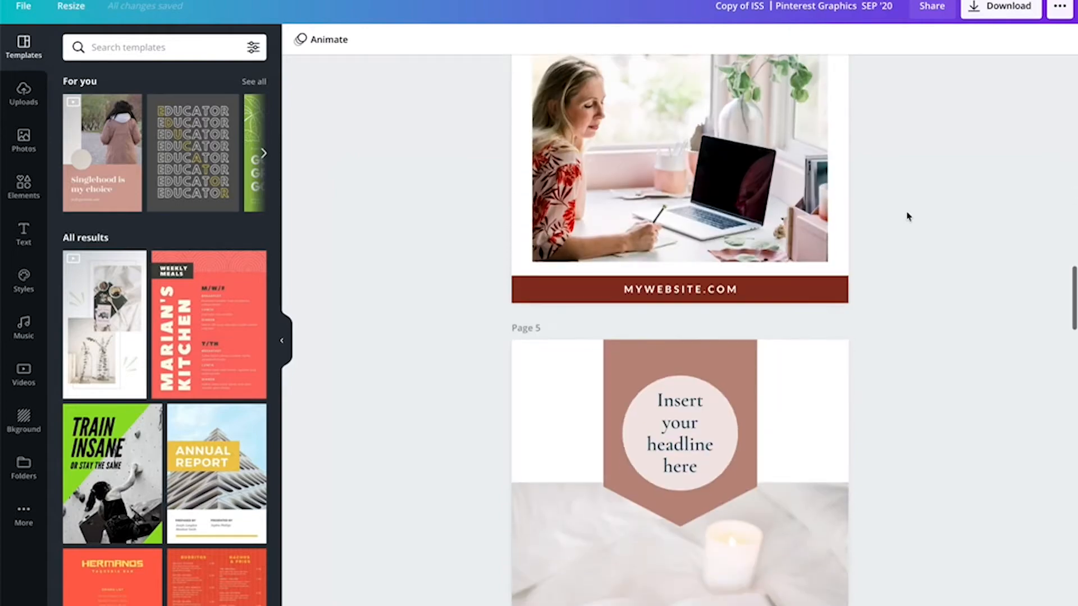
scroll(908, 217, down, 15)
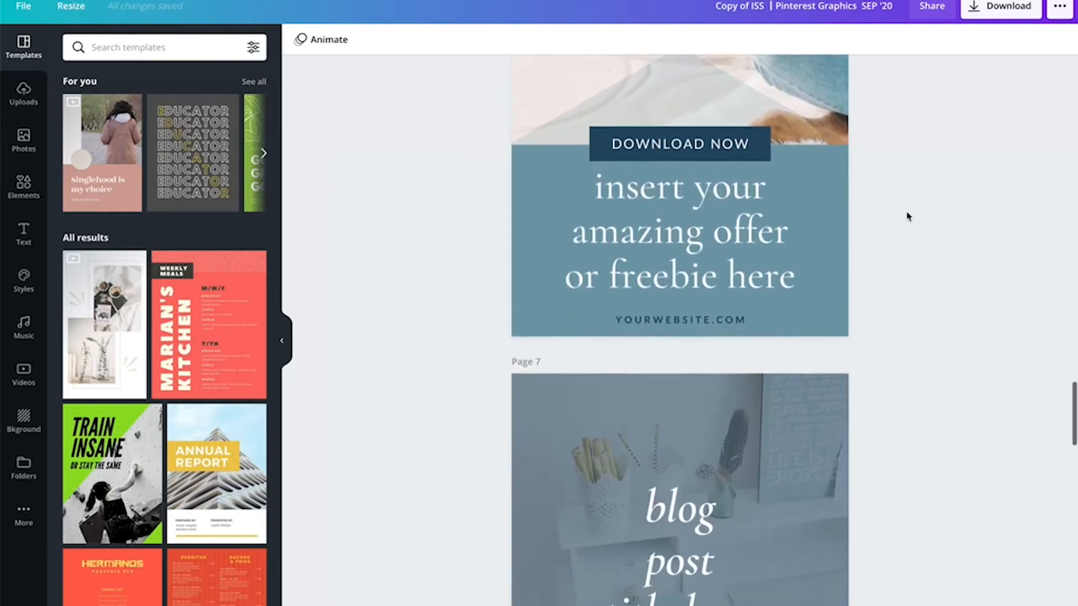
scroll(908, 216, down, 20)
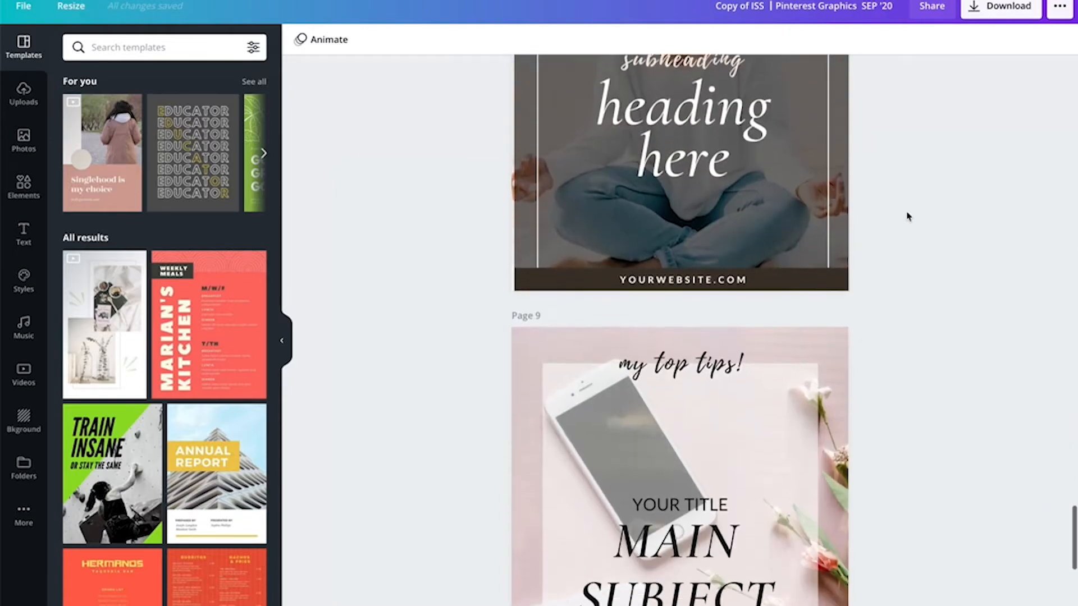
scroll(908, 216, up, 20)
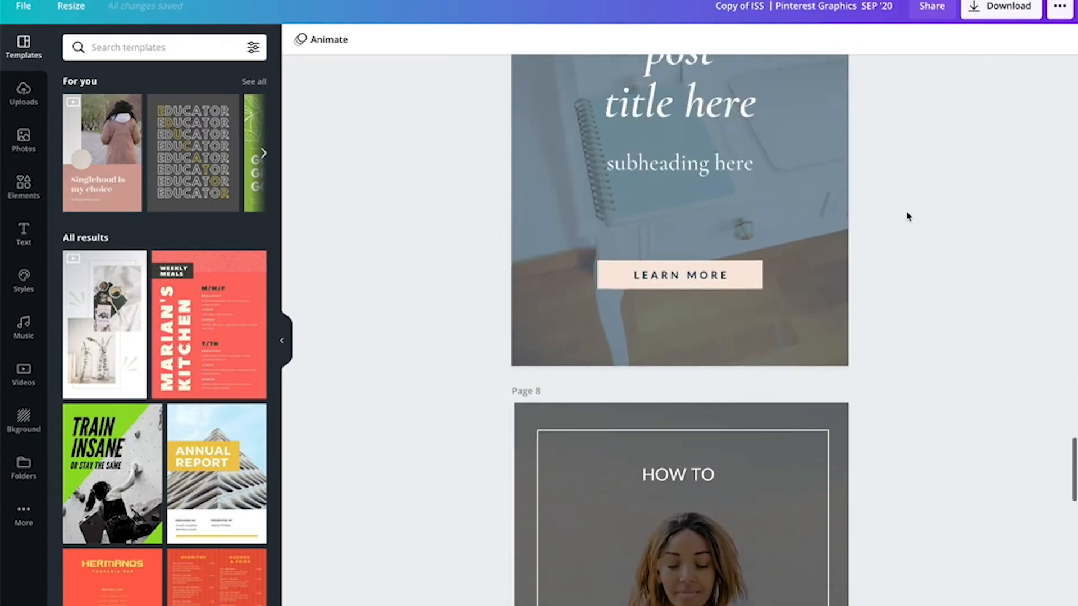
scroll(908, 216, up, 20)
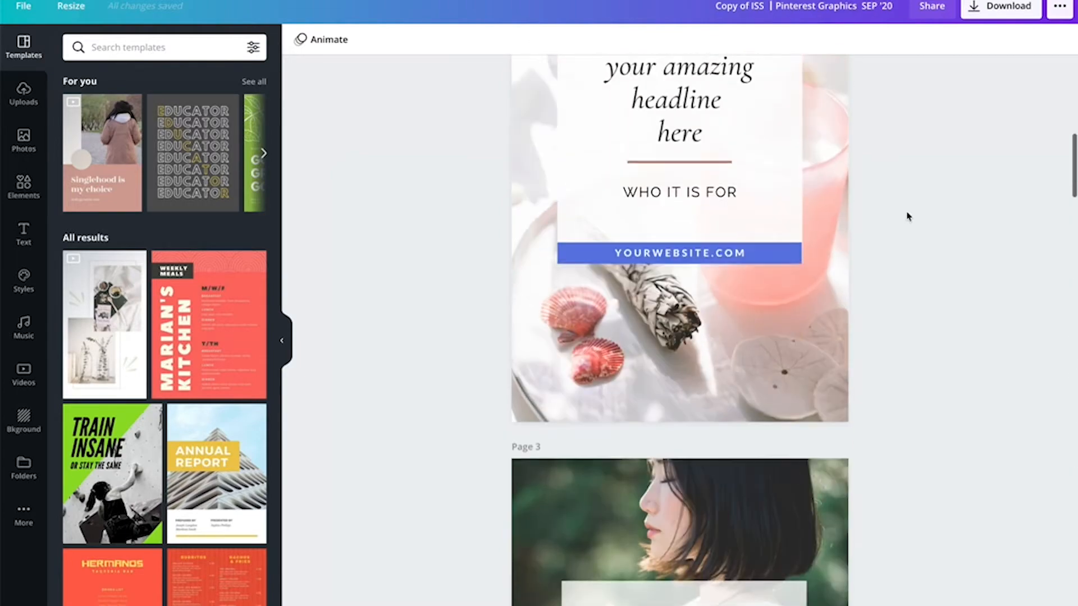
scroll(908, 216, up, 8)
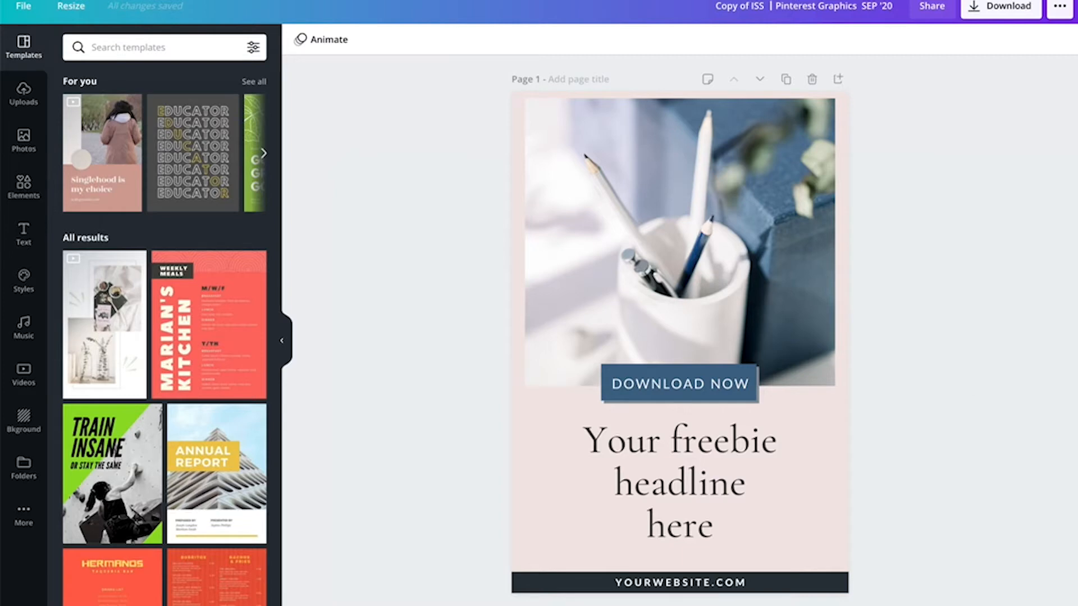
- Switch to the browser and read through the My Ultimate Business ToolKit blog post
key(super+Tab)
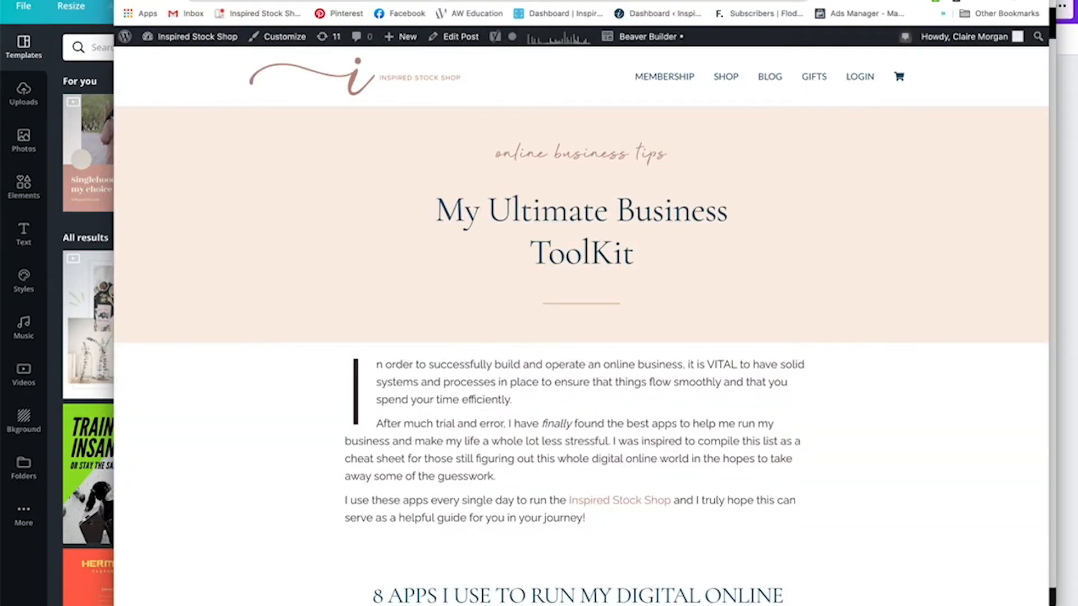
drag(662, 0, 612, 11)
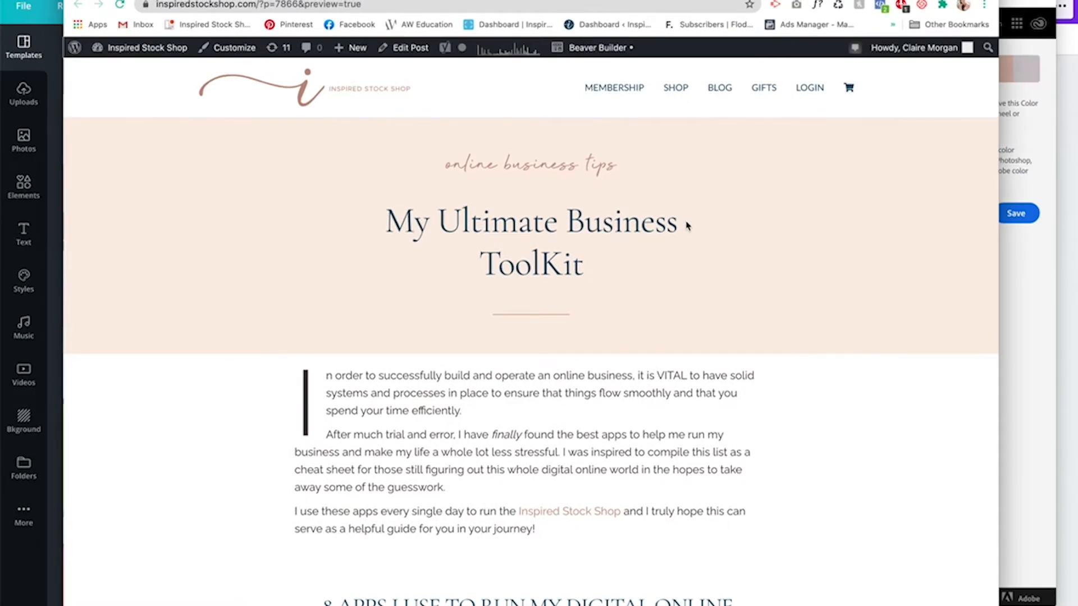
scroll(804, 306, down, 6)
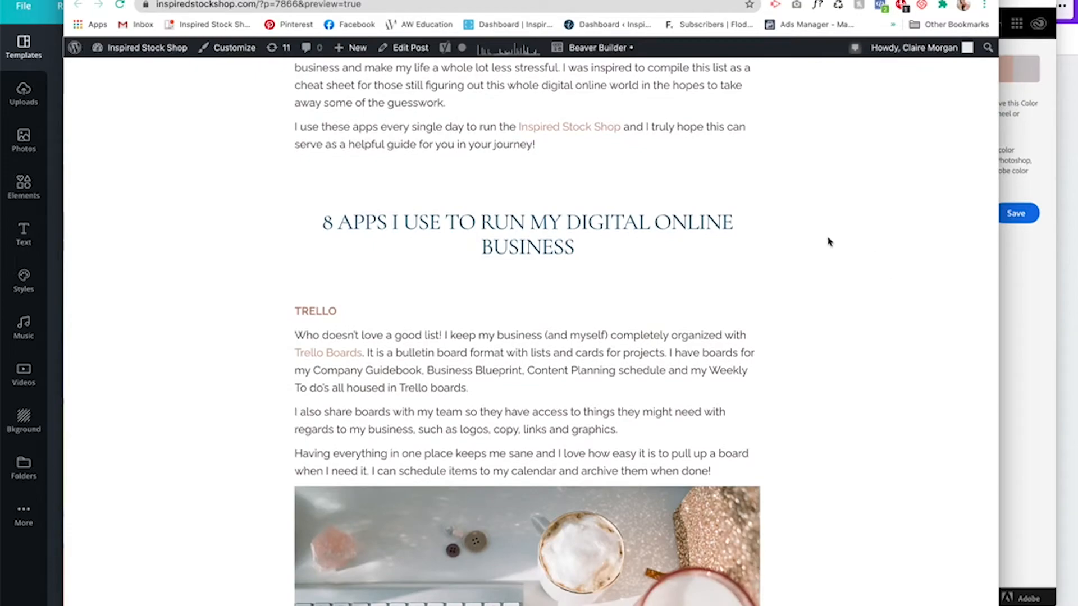
scroll(827, 245, down, 20)
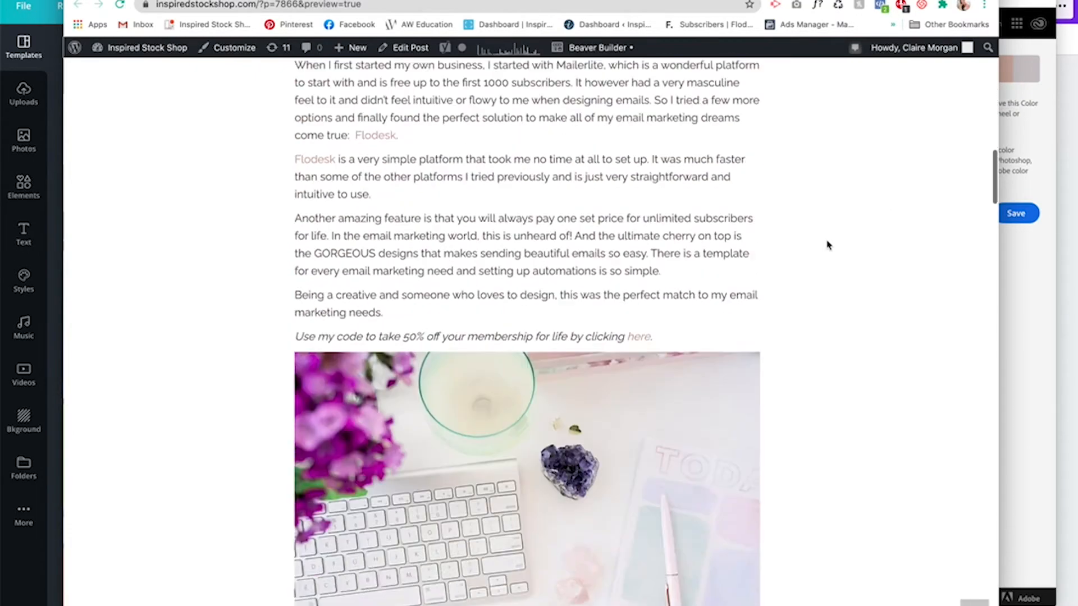
scroll(827, 246, up, 20)
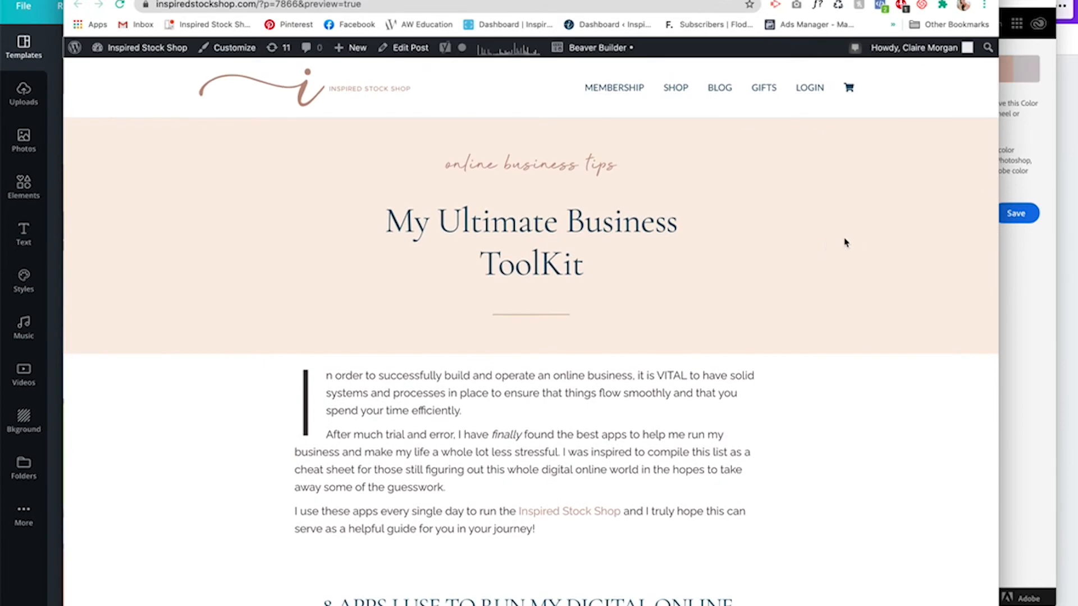
- Open the site's blog page and look over its existing pin graphics
click(722, 90)
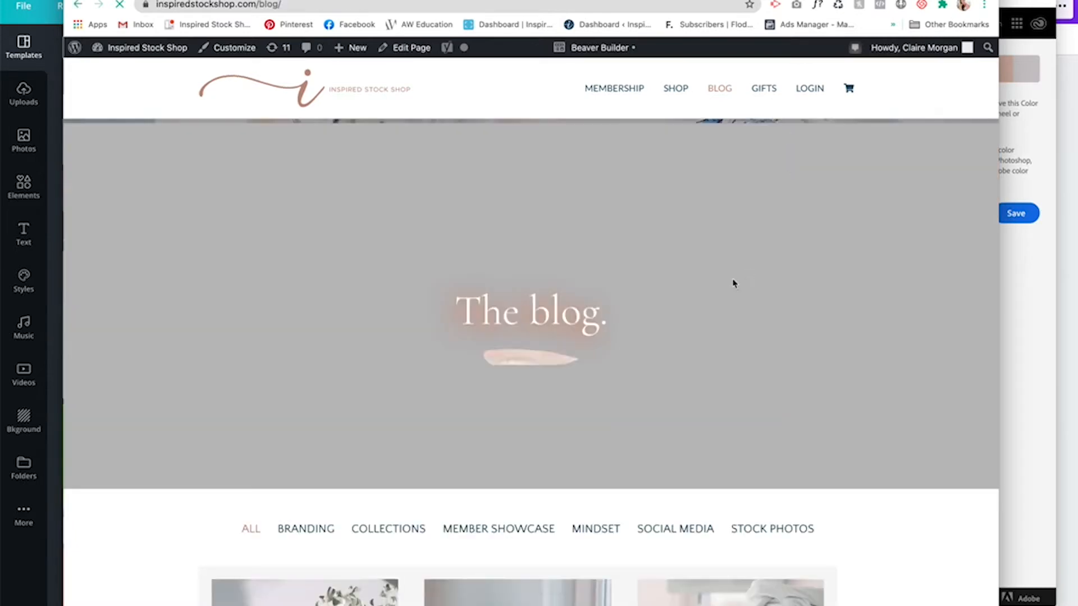
scroll(739, 284, down, 5)
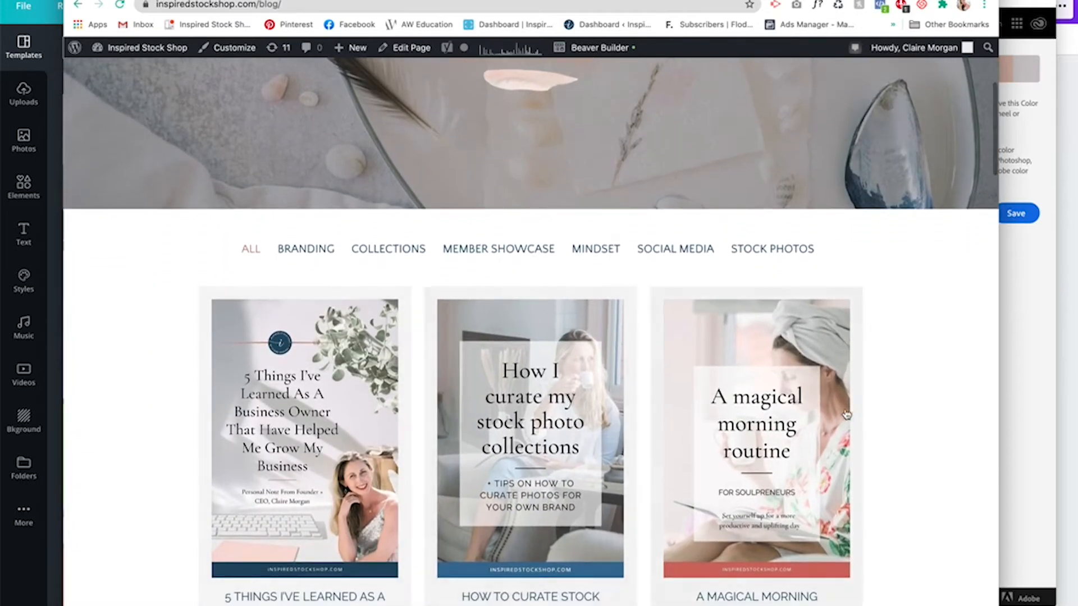
scroll(828, 425, down, 5)
scroll(849, 413, up, 10)
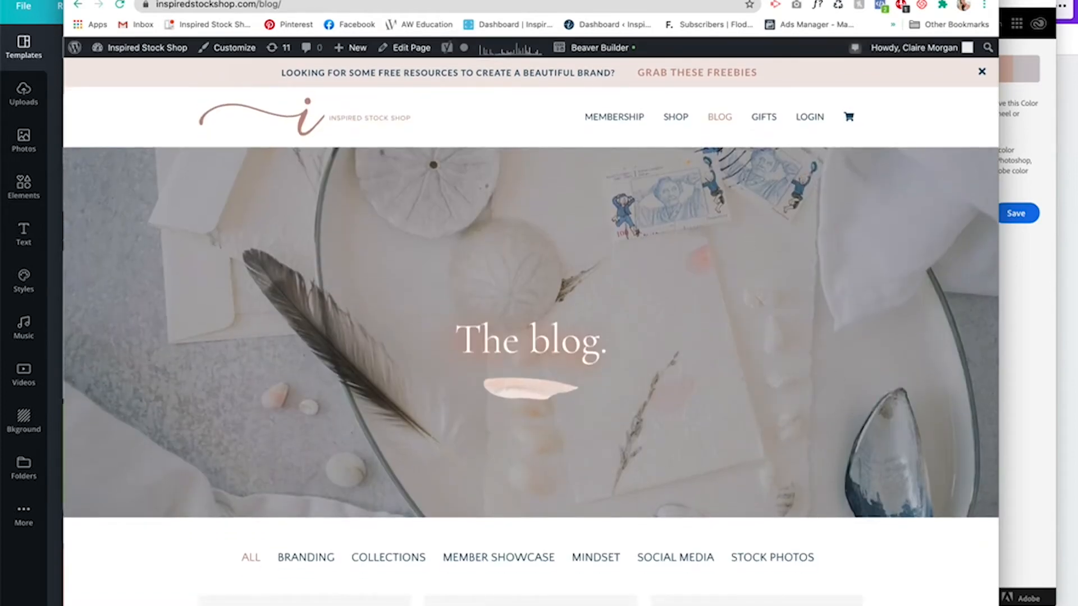
- Return to the design and look over the first freebie template page
key(super+grave)
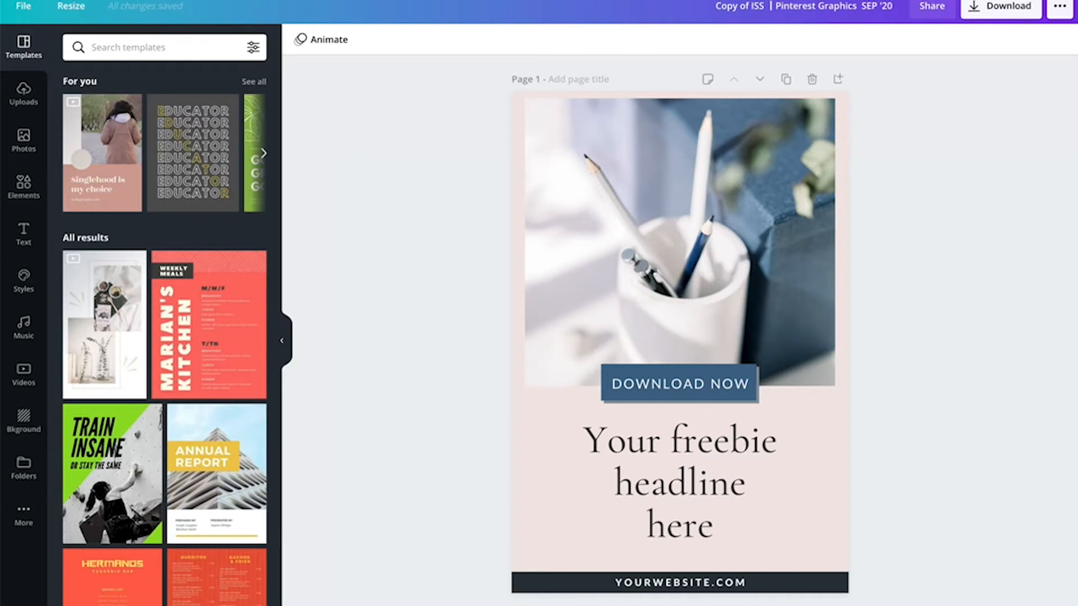
scroll(984, 236, down, 3)
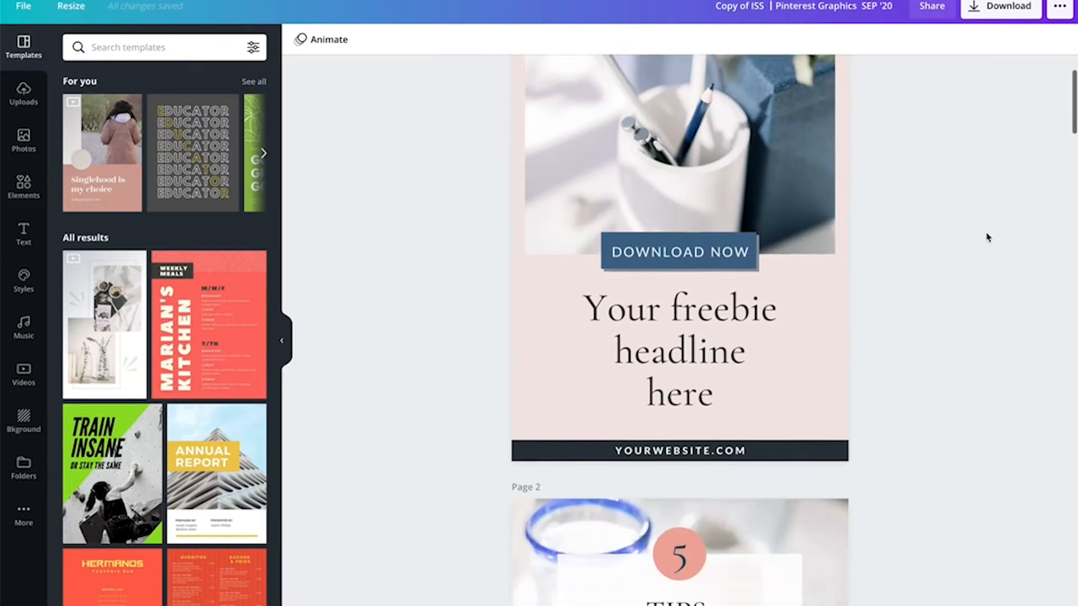
scroll(986, 237, down, 10)
scroll(988, 236, up, 14)
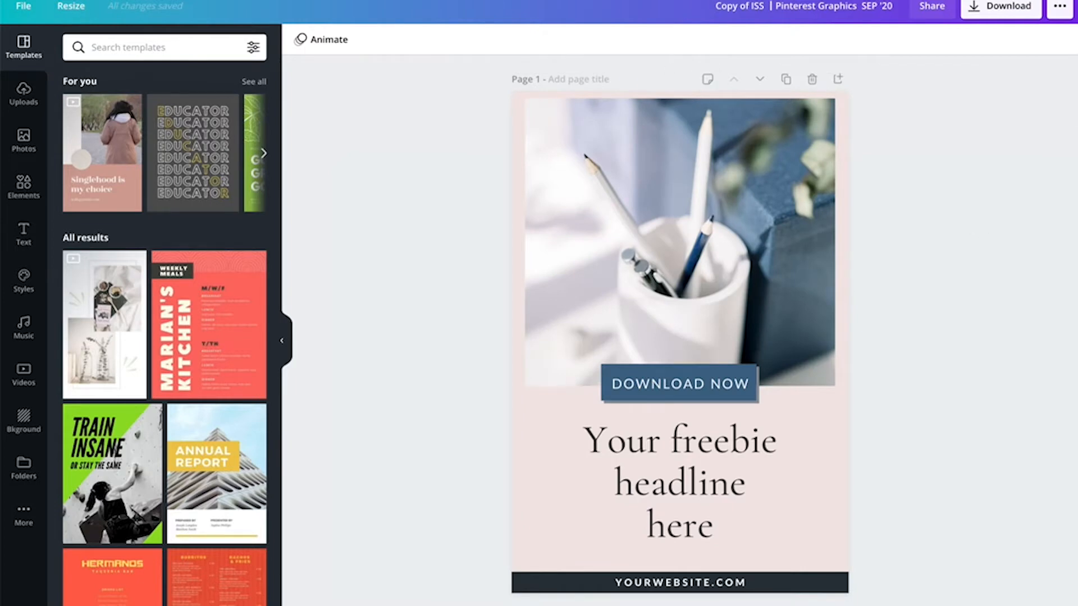
- Switch to the browser, go back to the ToolKit blog post and review its title and introduction
key(super+Tab)
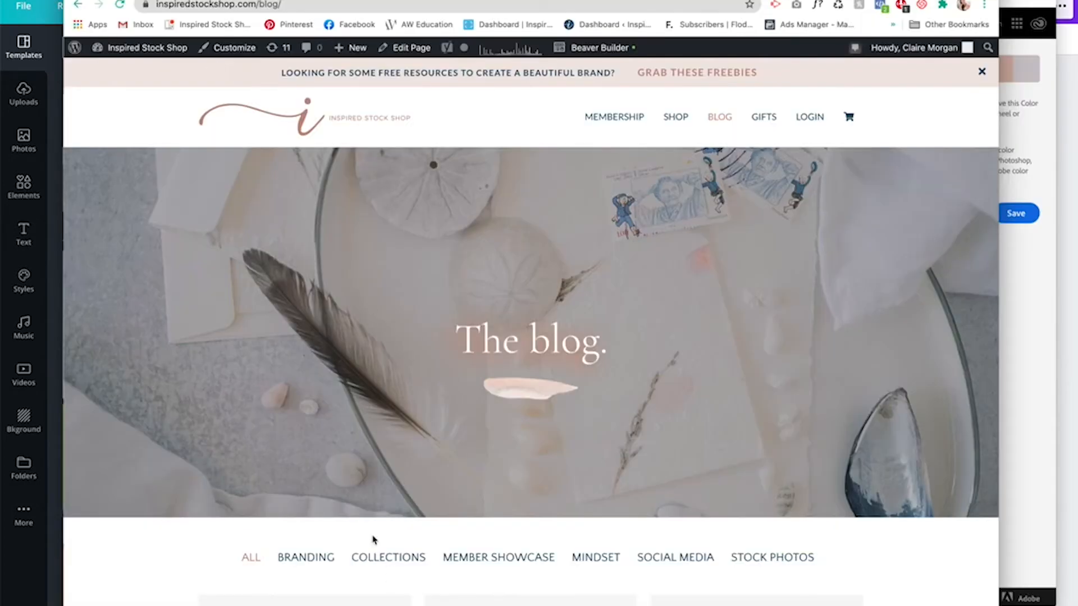
click(77, 5)
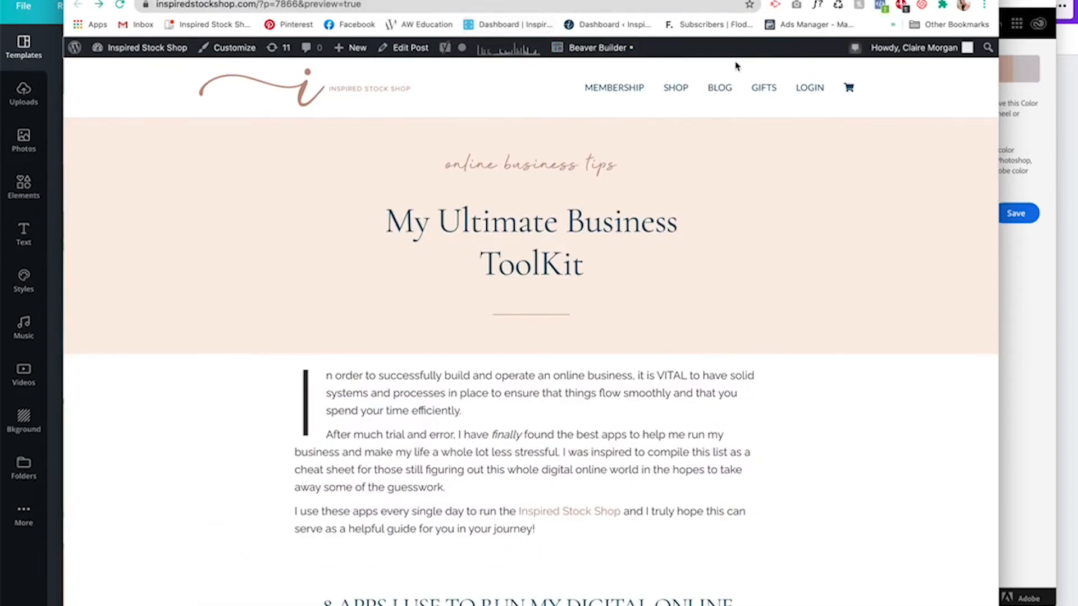
drag(724, 1, 775, 1)
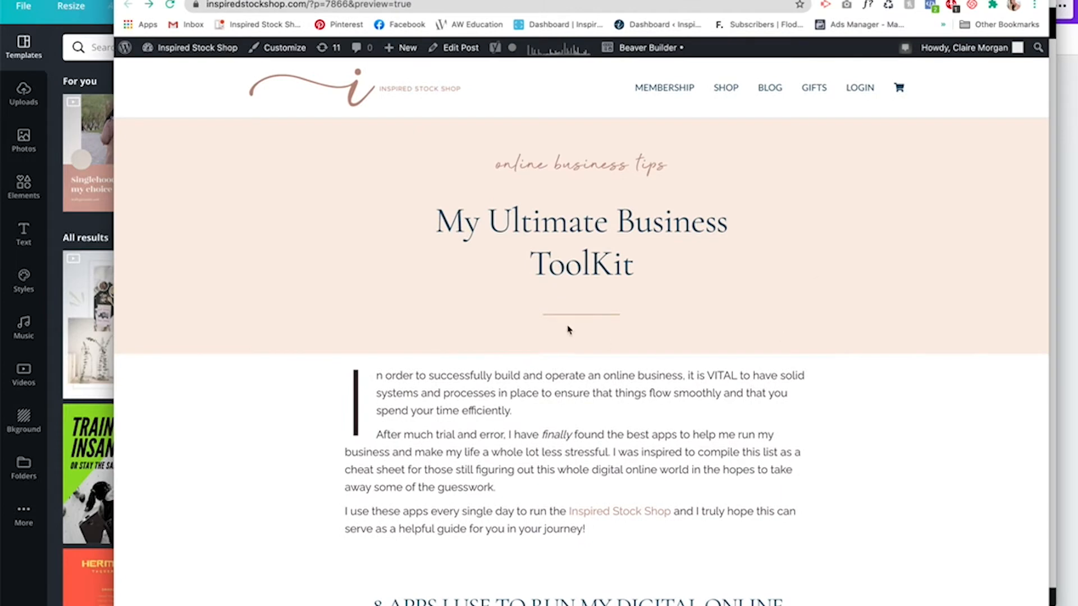
scroll(974, 339, down, 5)
scroll(977, 336, up, 4)
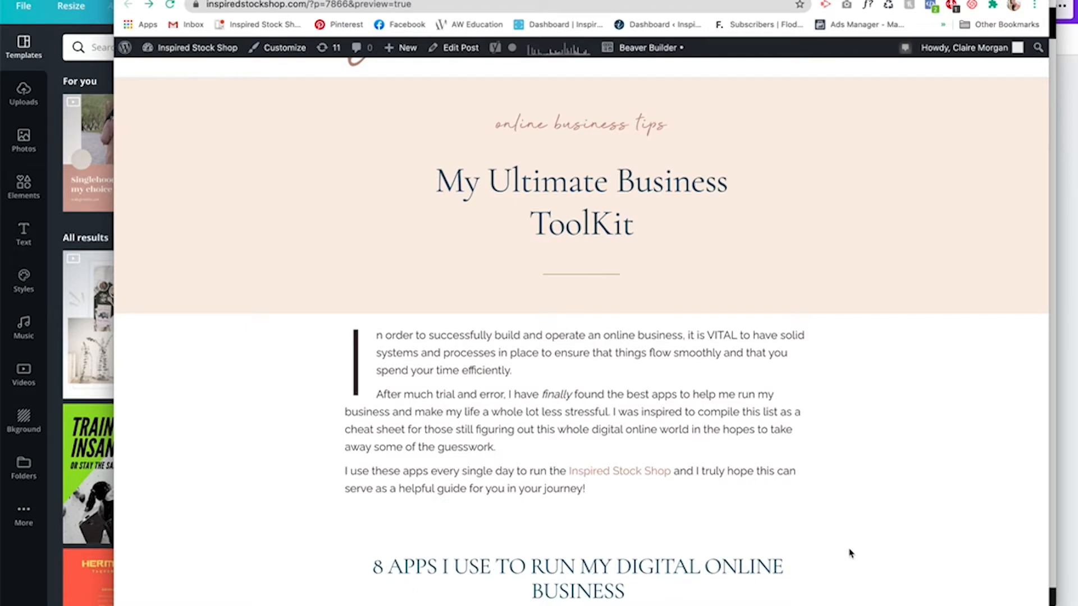
scroll(849, 552, down, 3)
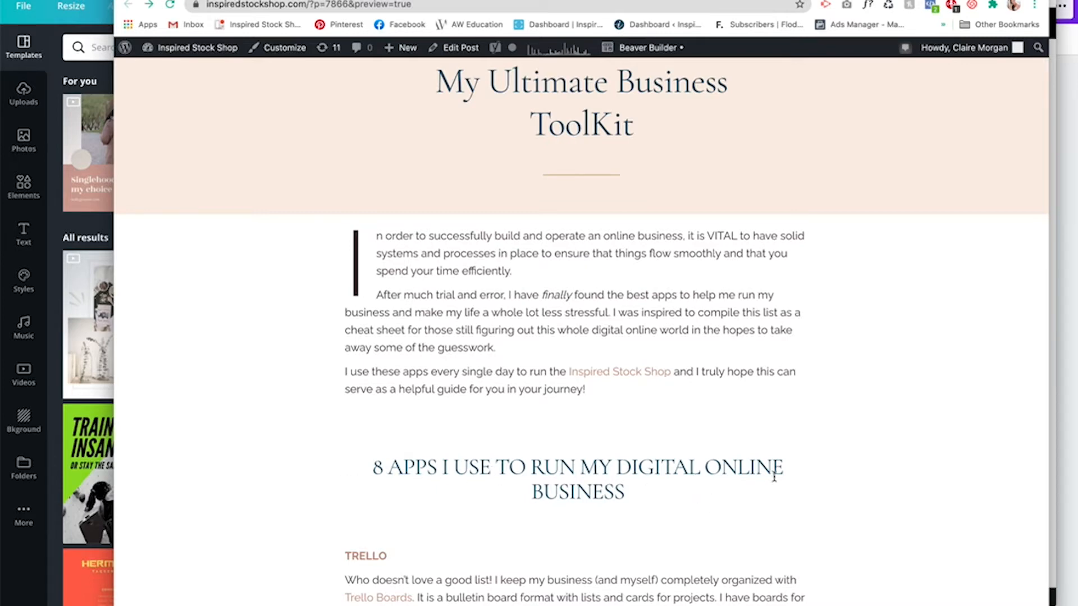
scroll(776, 477, up, 3)
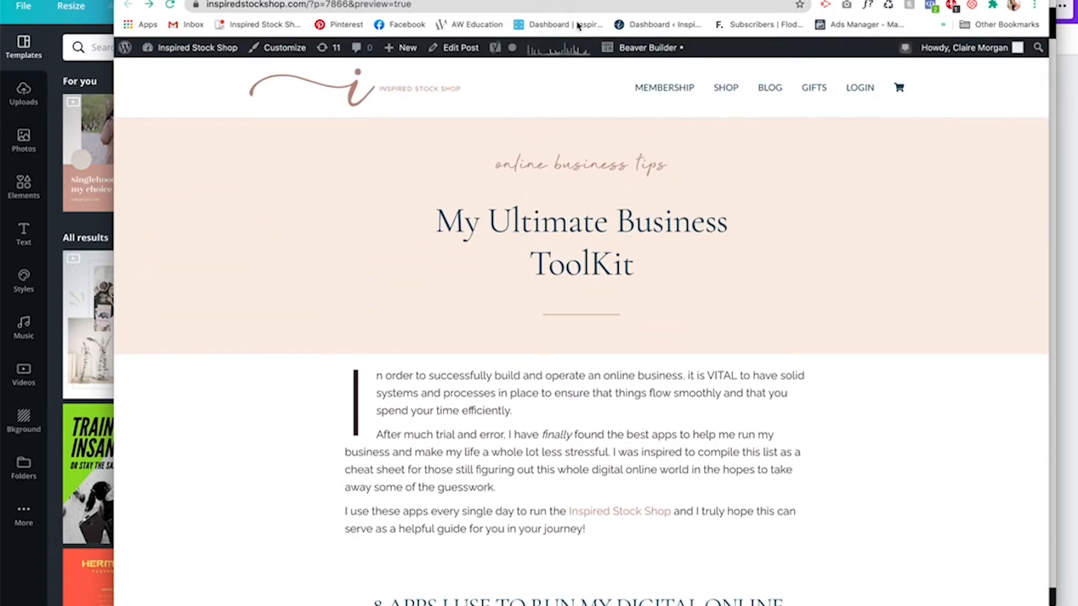
drag(580, 0, 580, 312)
click(95, 120)
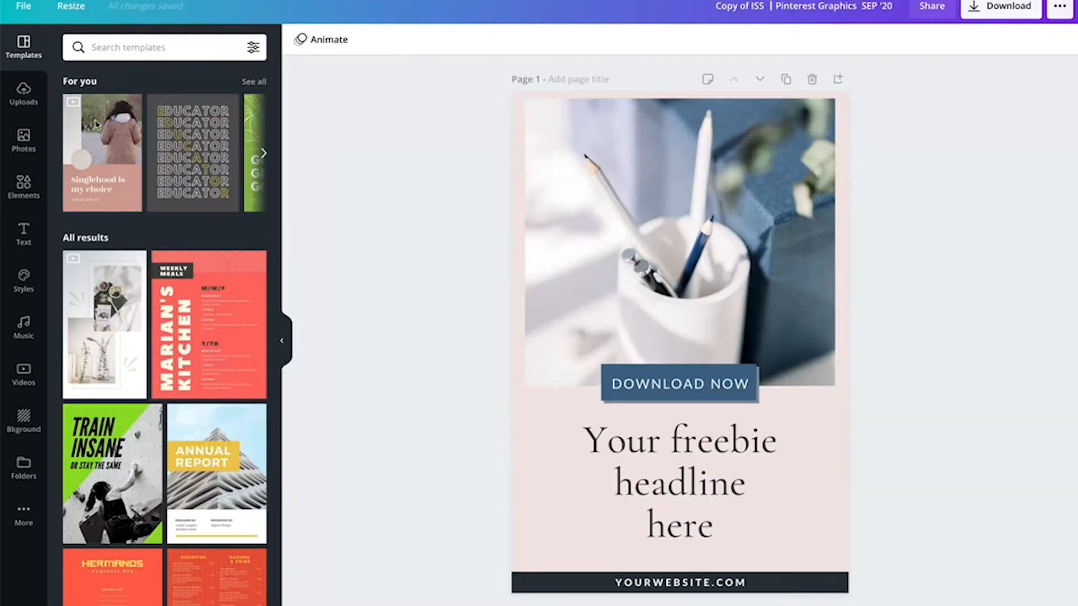
- Replace the DOWNLOAD NOW button text with MY ULTIMATE TOOLKIT
click(735, 391)
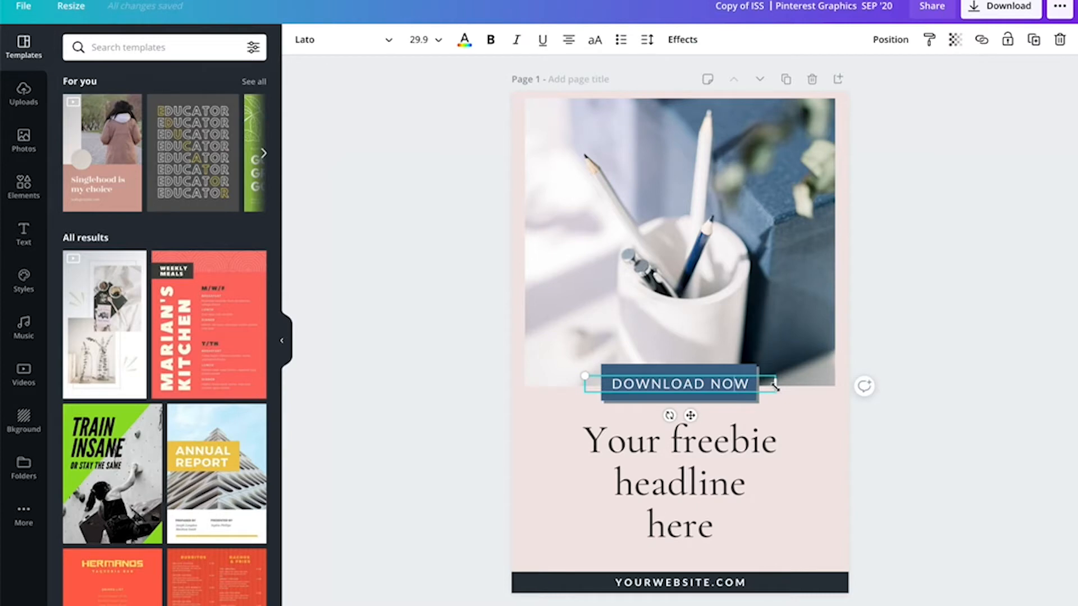
key(ctrl+a)
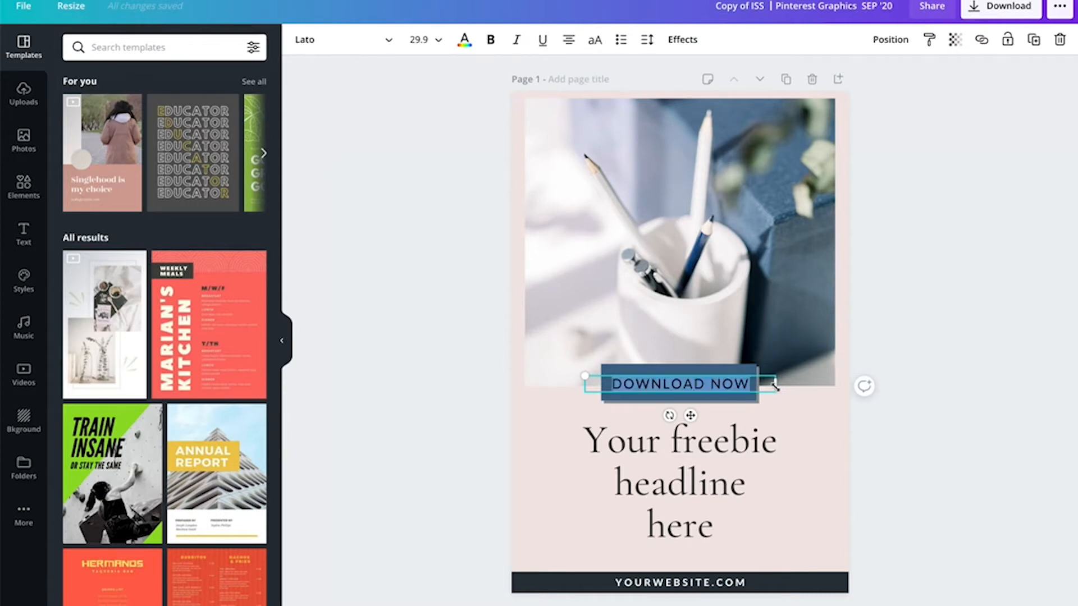
text(MY UNLTIM)
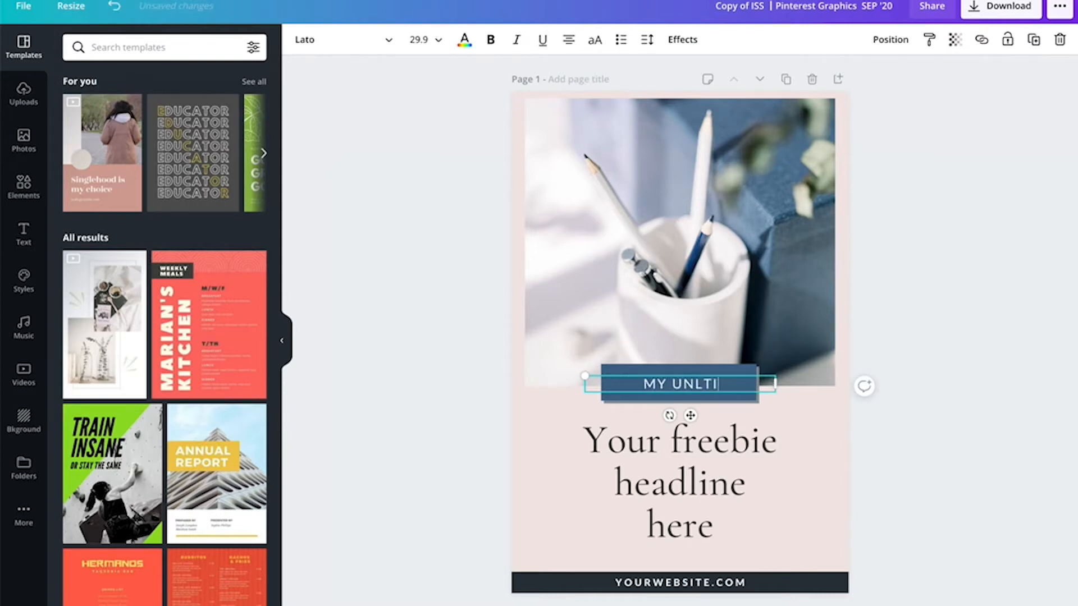
key(BackSpace)
key(BackSpace)
key(BackSpace)
key(BackSpace)
key(BackSpace)
text(LTIMATE TOOLK)
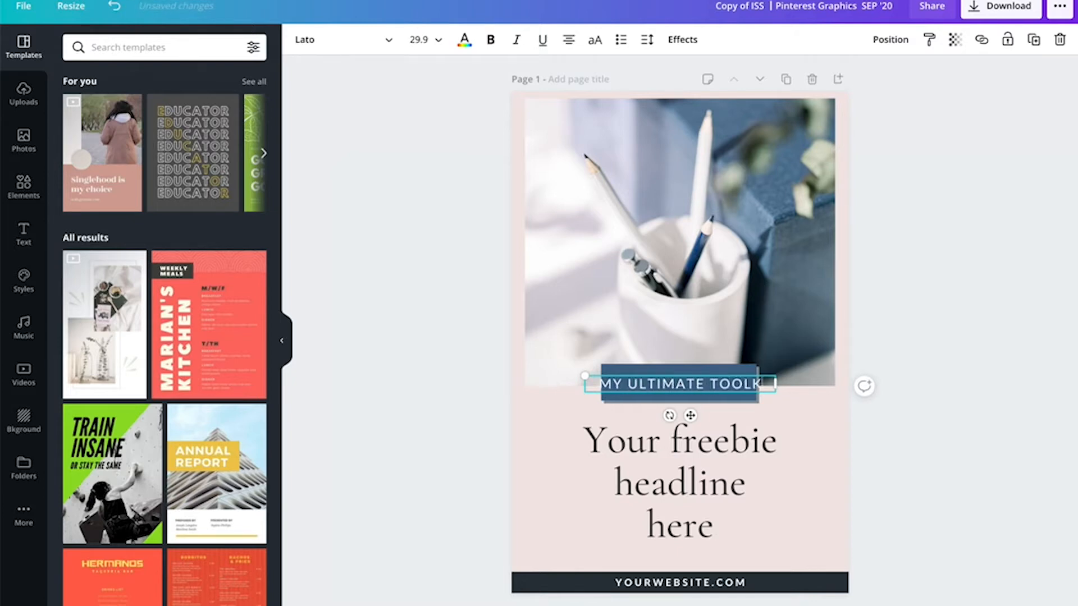
text(IT)
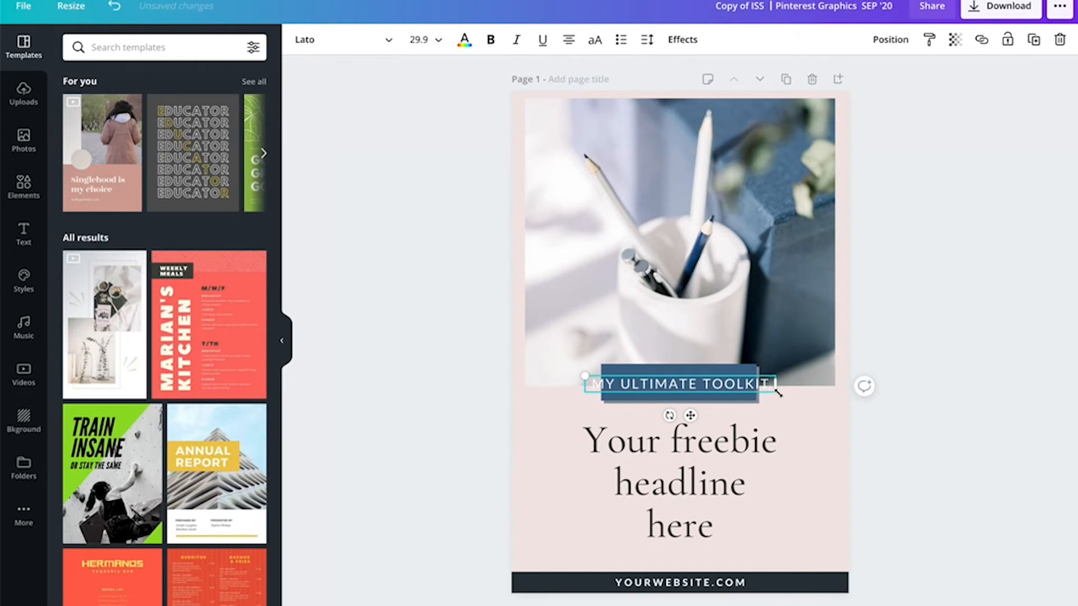
- Resize the button text to about 26.5 and widen its background box so the new label fits
drag(776, 391, 706, 385)
click(782, 422)
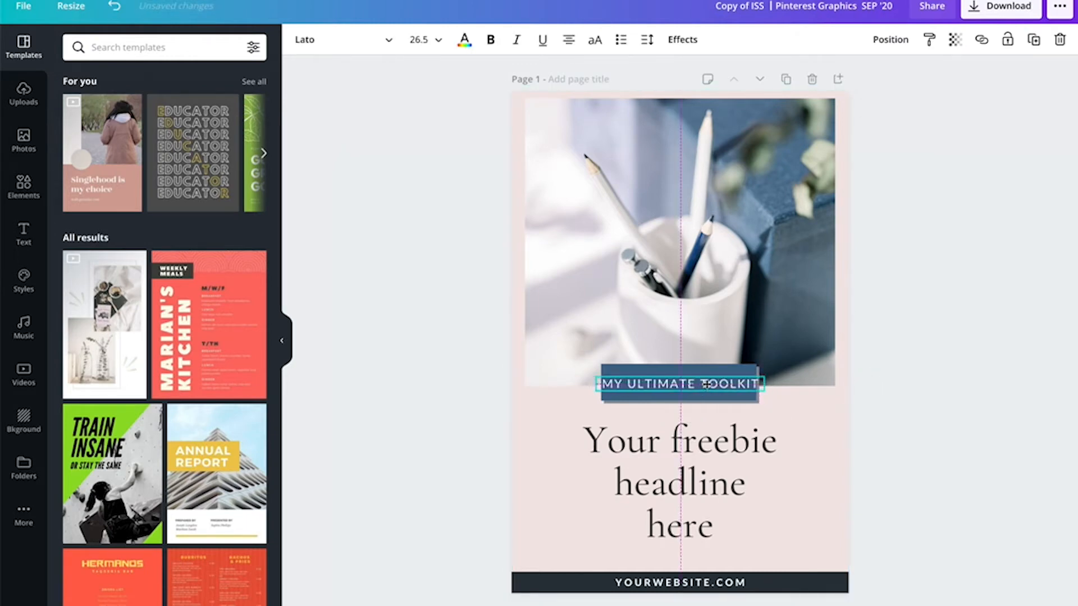
drag(792, 415, 743, 399)
click(750, 401)
click(531, 436)
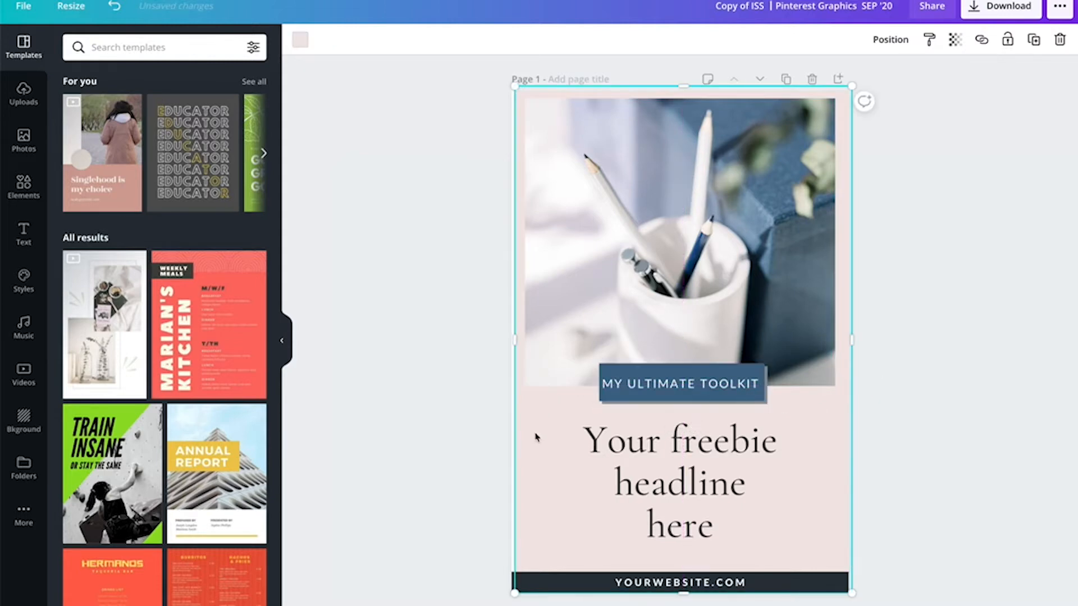
- Replace the placeholder headline with "Top Apps to run your online business"
click(640, 448)
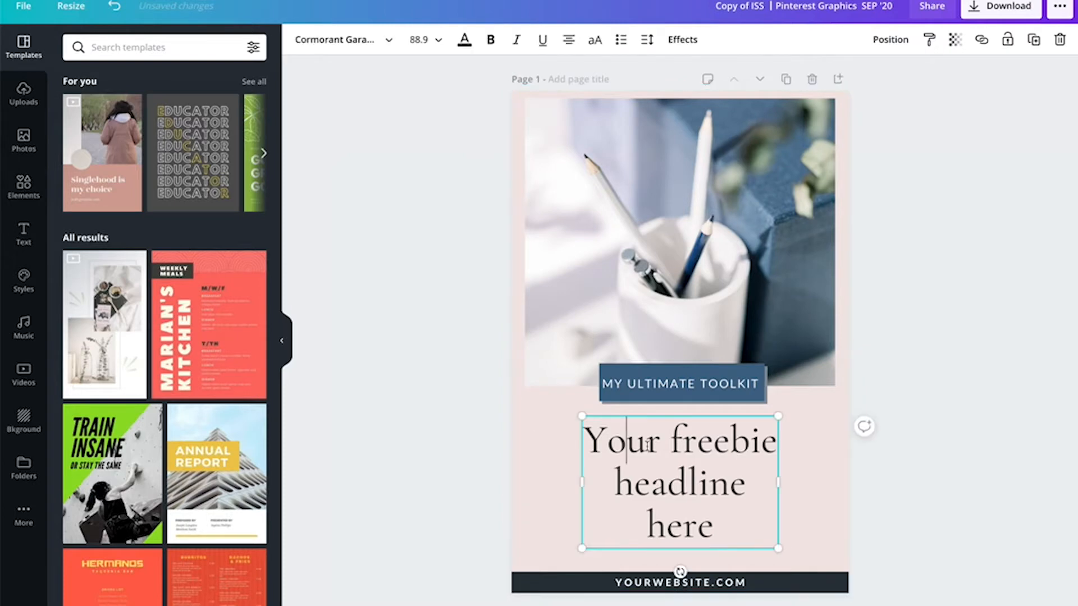
click(649, 445)
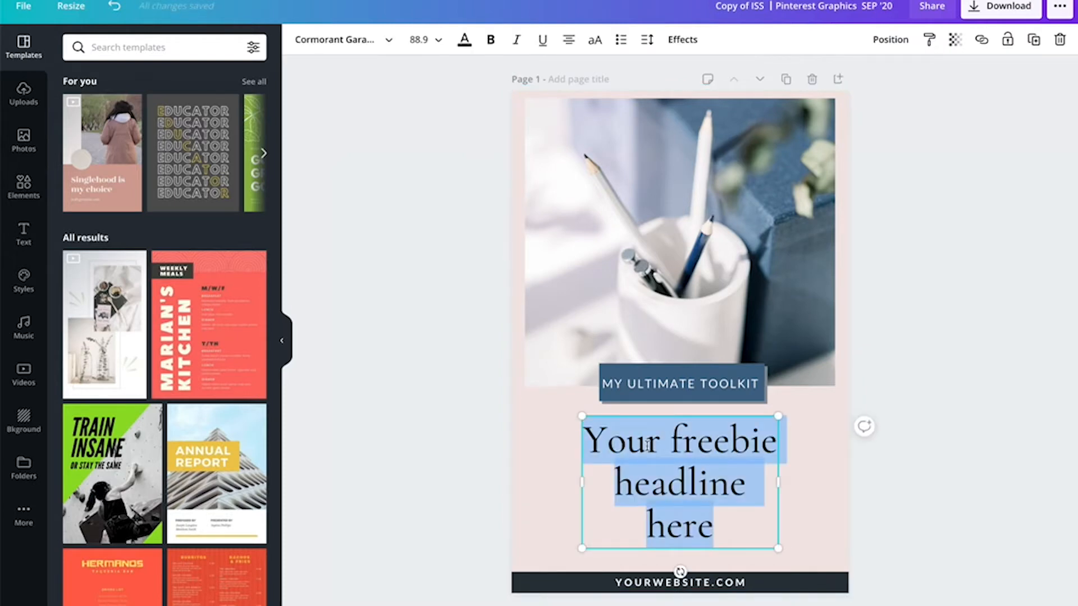
text(To)
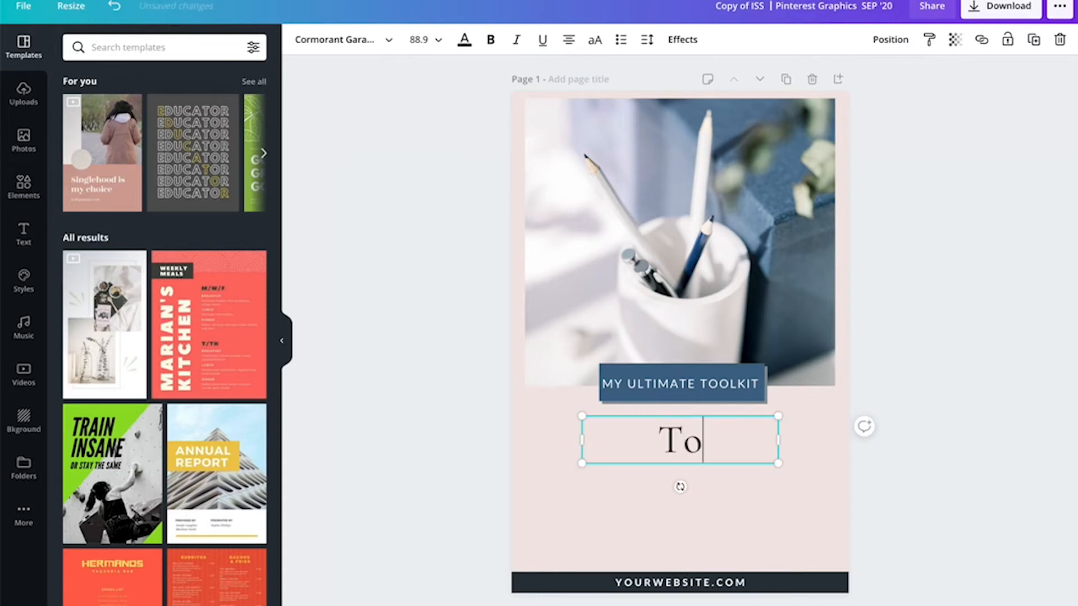
text(p Apps )
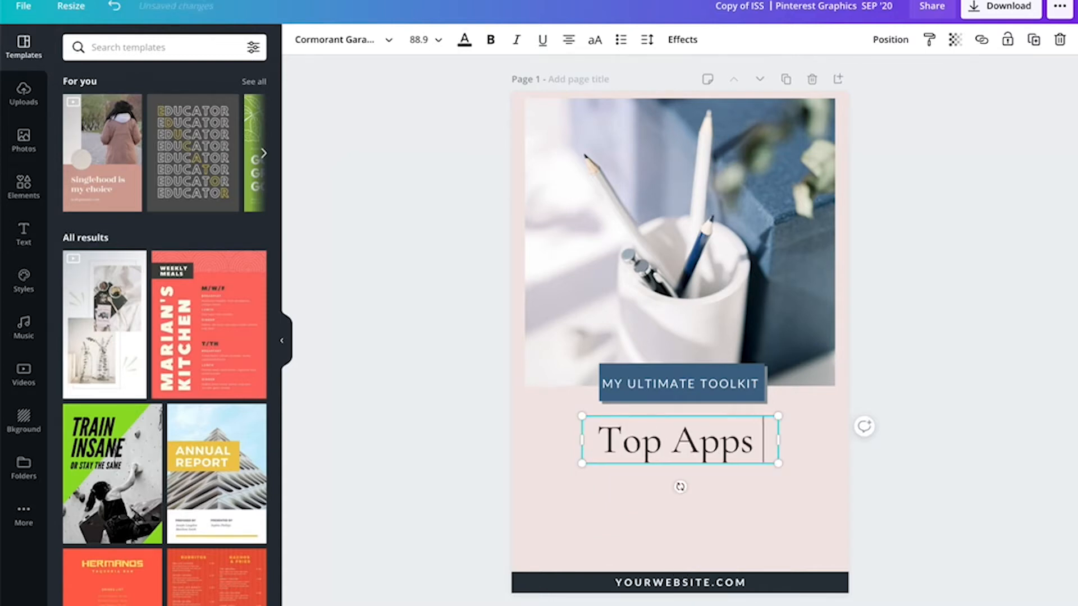
text(to run your digital bui)
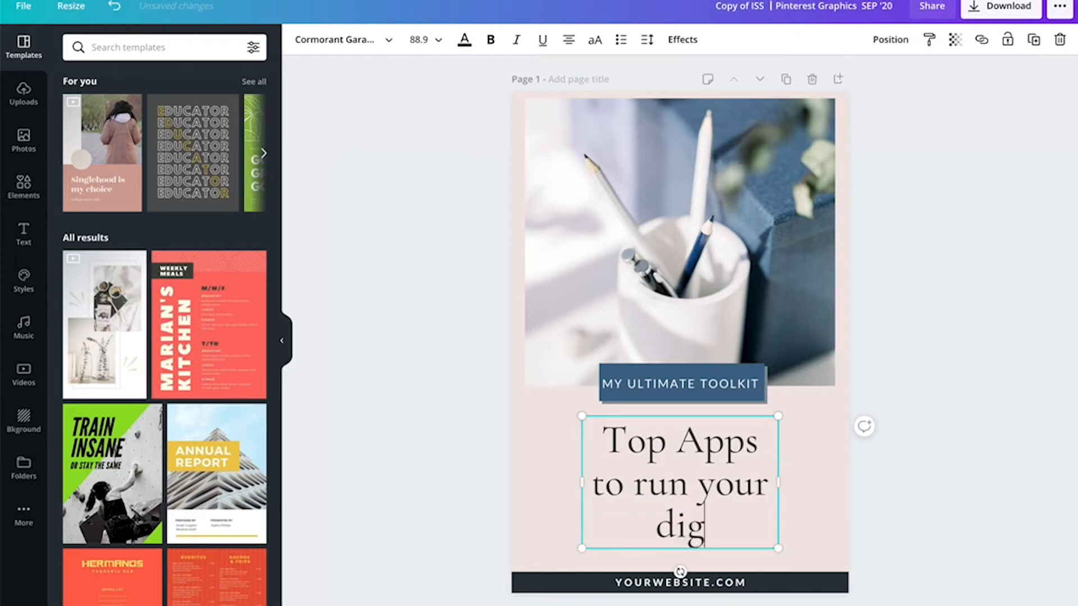
key(BackSpace)
key(BackSpace)
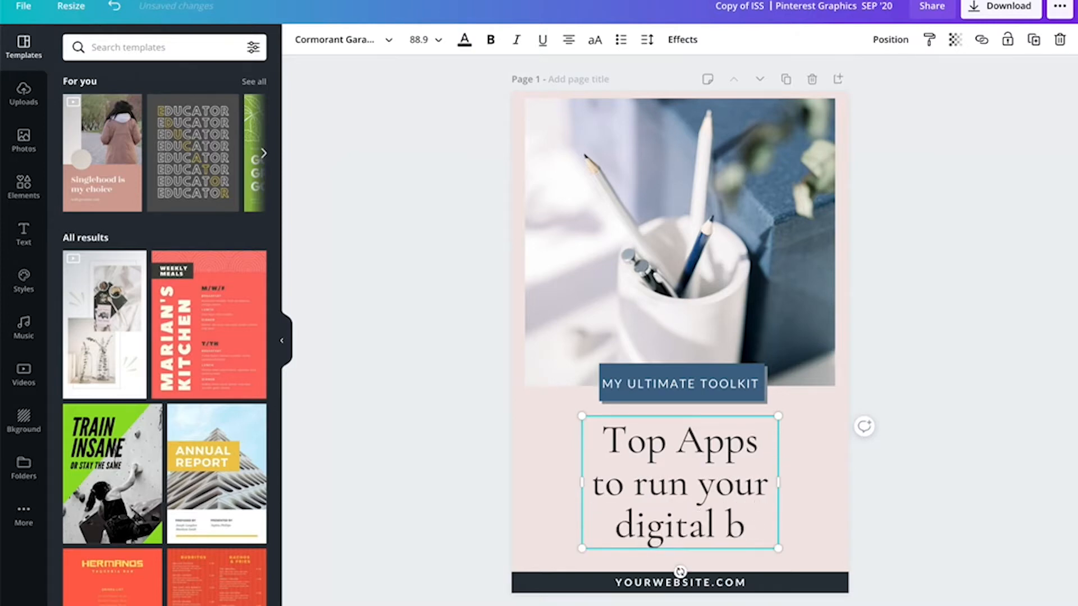
key(BackSpace)
key(BackSpace)
key(BackSpace)
key(BackSpace)
key(BackSpace)
key(BackSpace)
key(BackSpace)
key(BackSpace)
key(BackSpace)
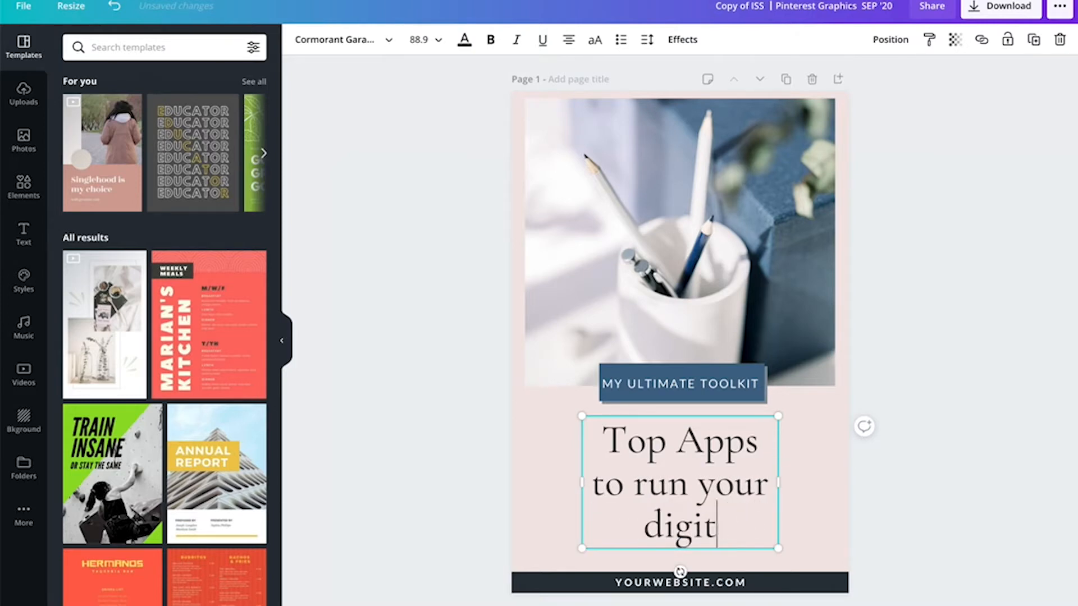
text(o)
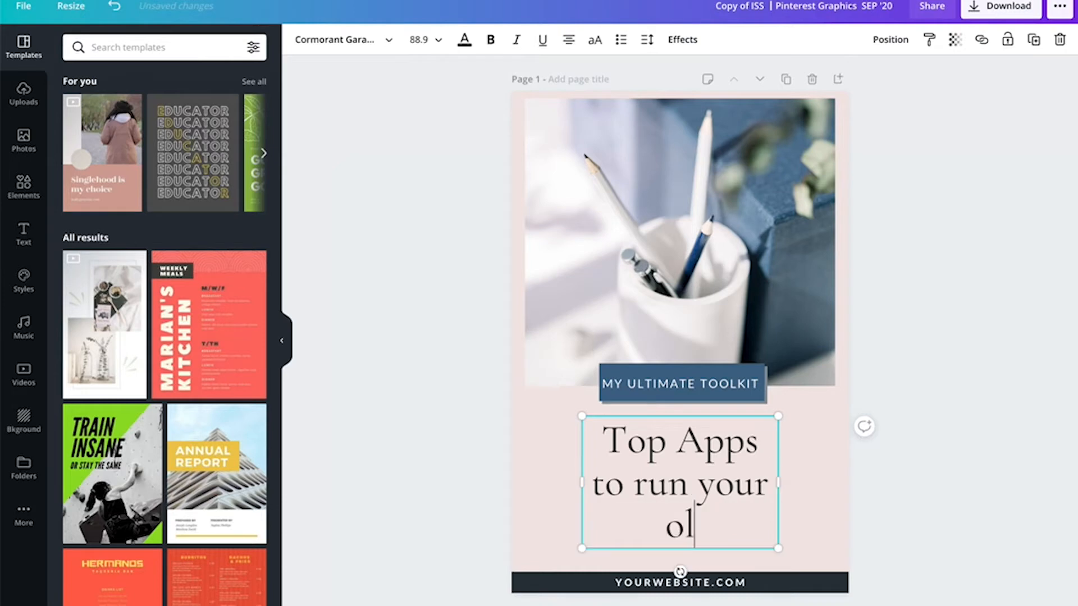
text(nline)
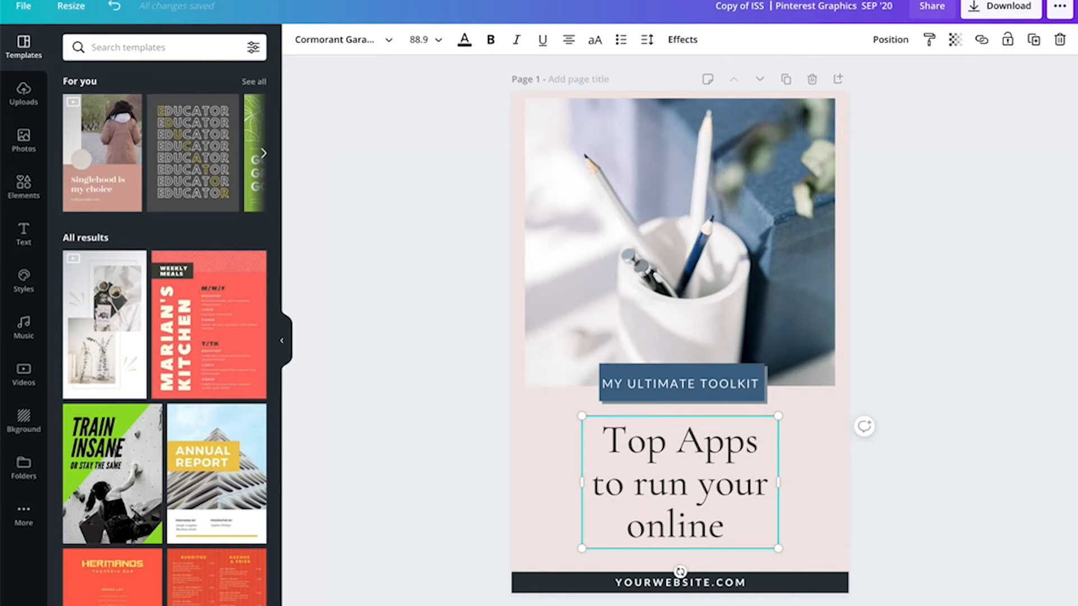
text(business)
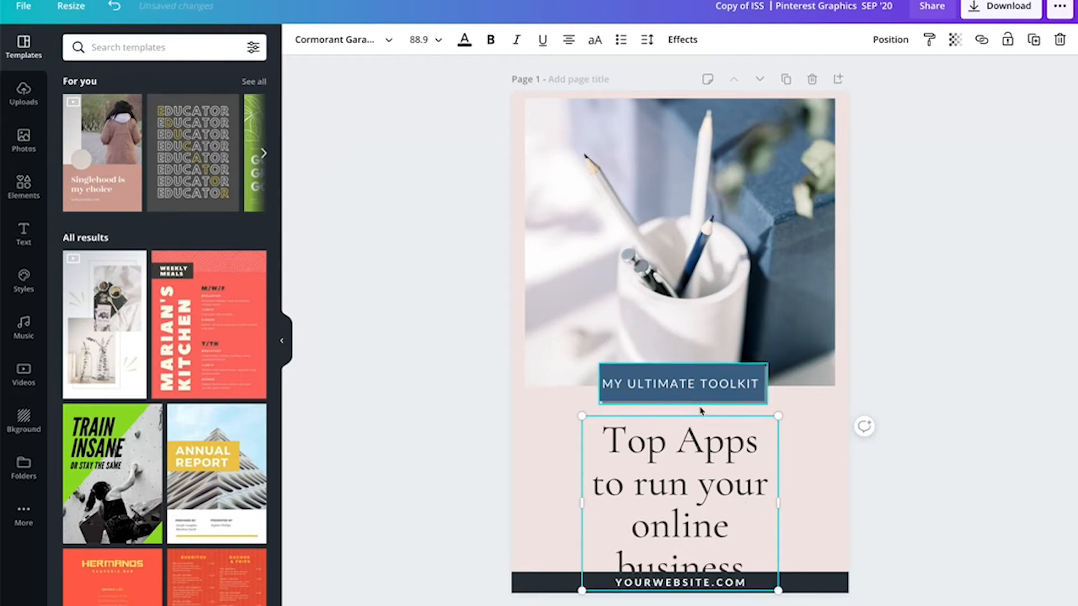
drag(706, 441, 676, 441)
text(a)
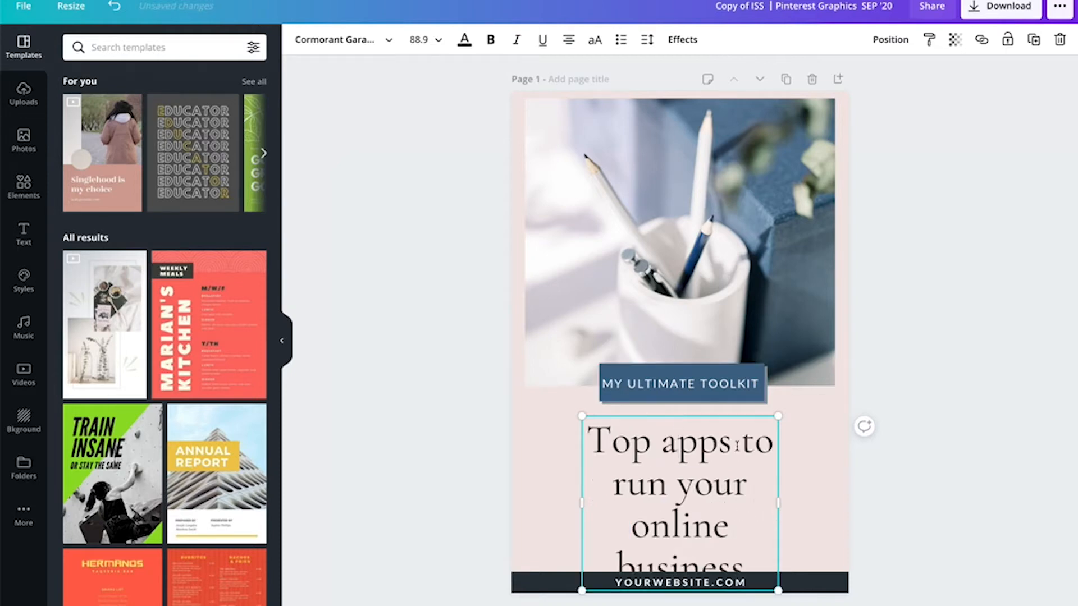
key(BackSpace)
text(A)
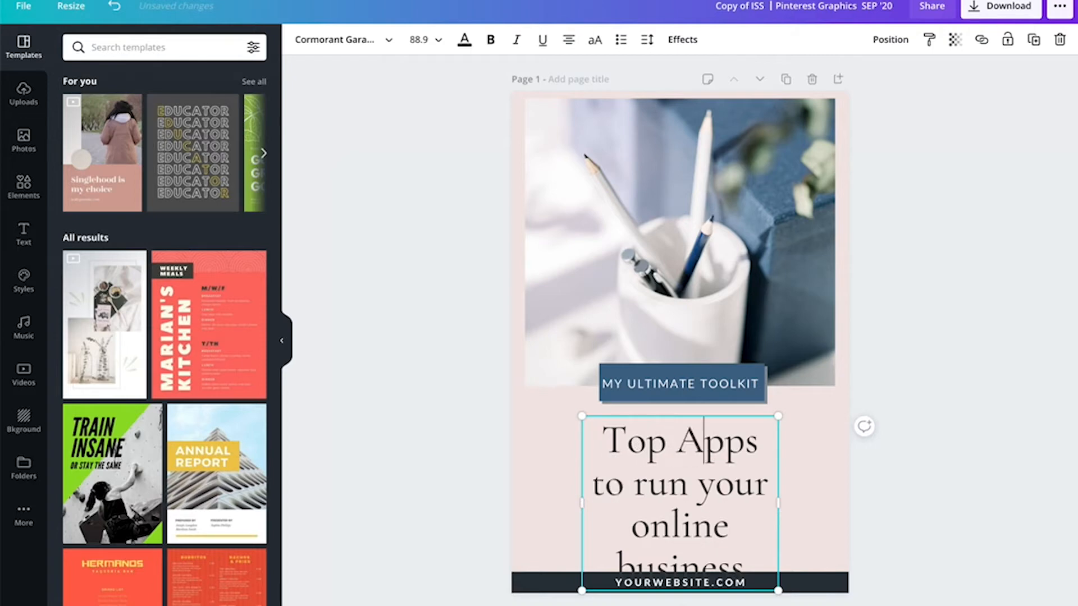
- Widen the headline text box and re-centre it under the toolkit button
drag(780, 509, 832, 504)
click(910, 511)
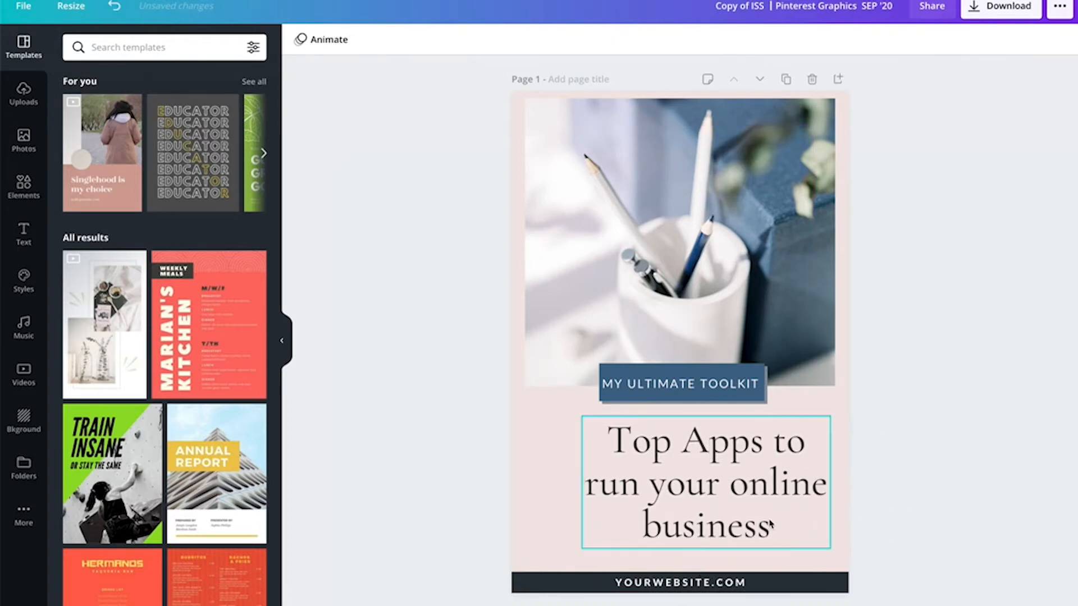
drag(766, 526, 745, 522)
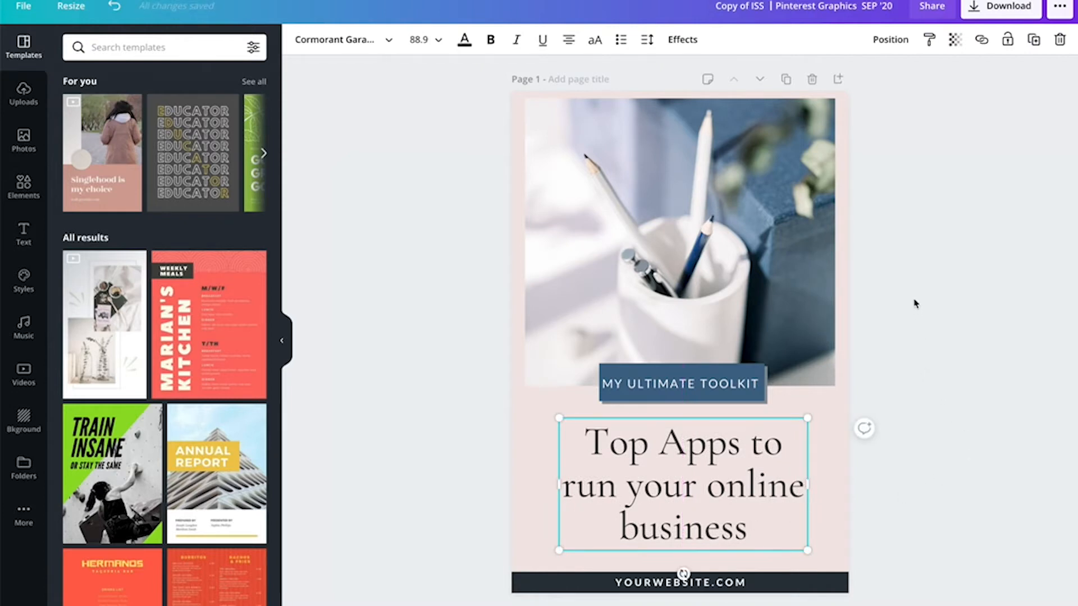
- Replace the YOURWEBSITE.COM footer text with INSPIREDSTOCKSHOP.COM
click(708, 583)
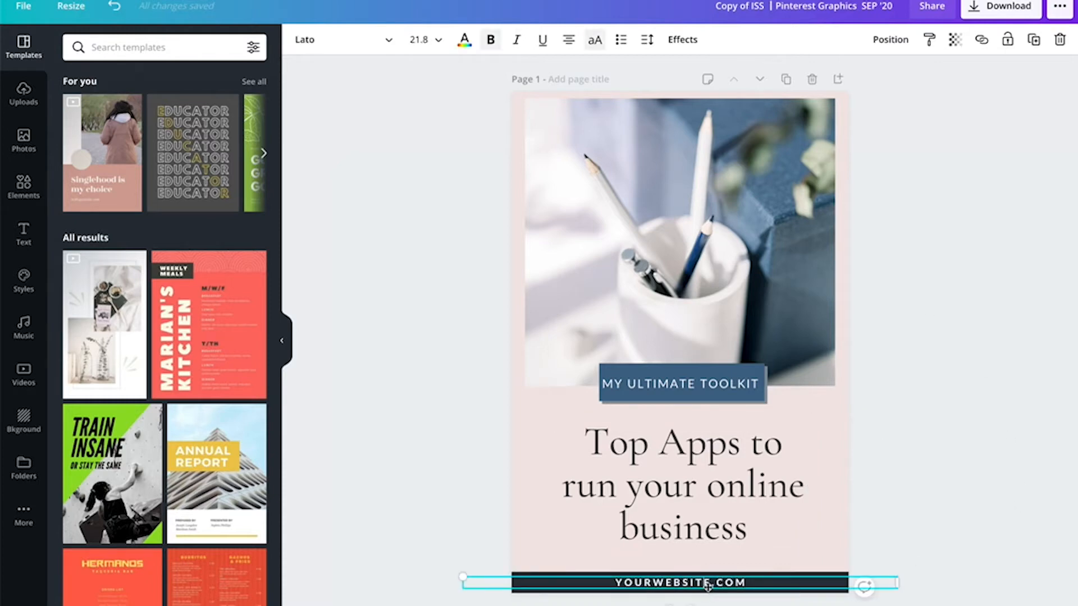
drag(710, 583, 618, 584)
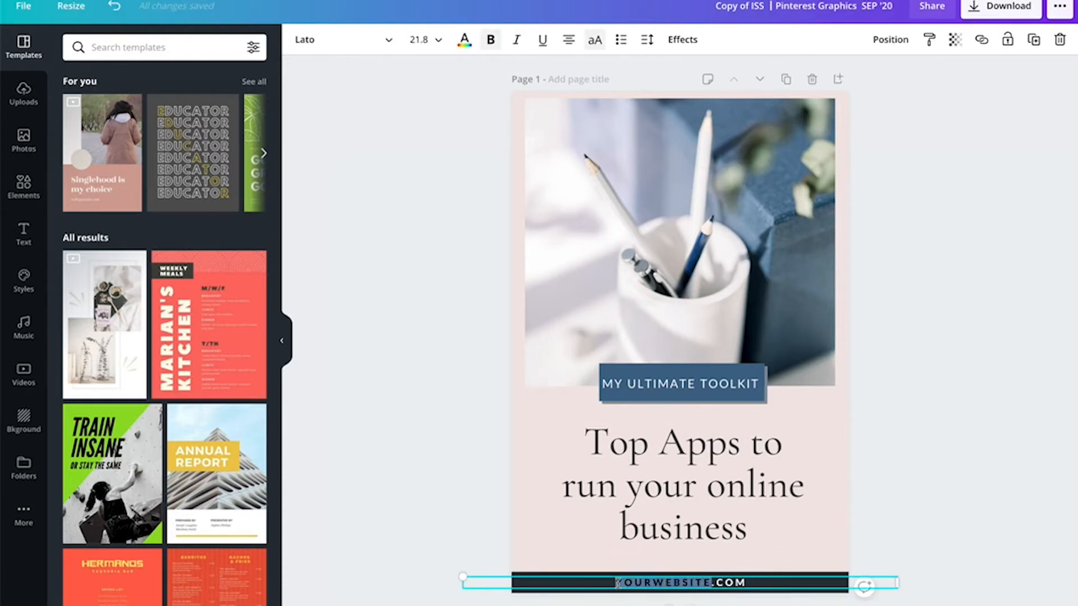
text(INSPIREDSTOCKS)
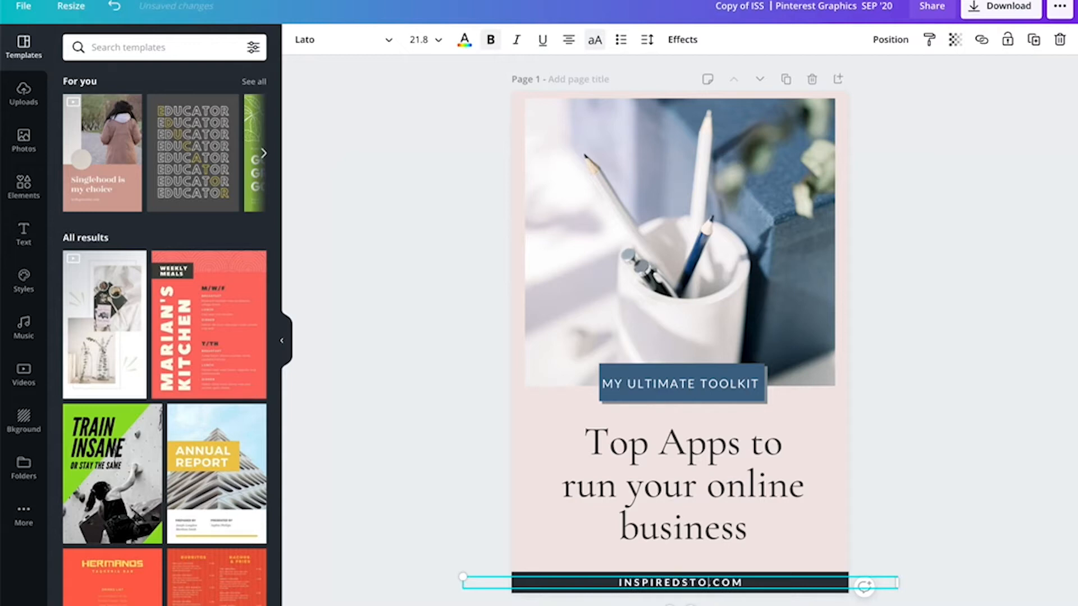
text(HOP)
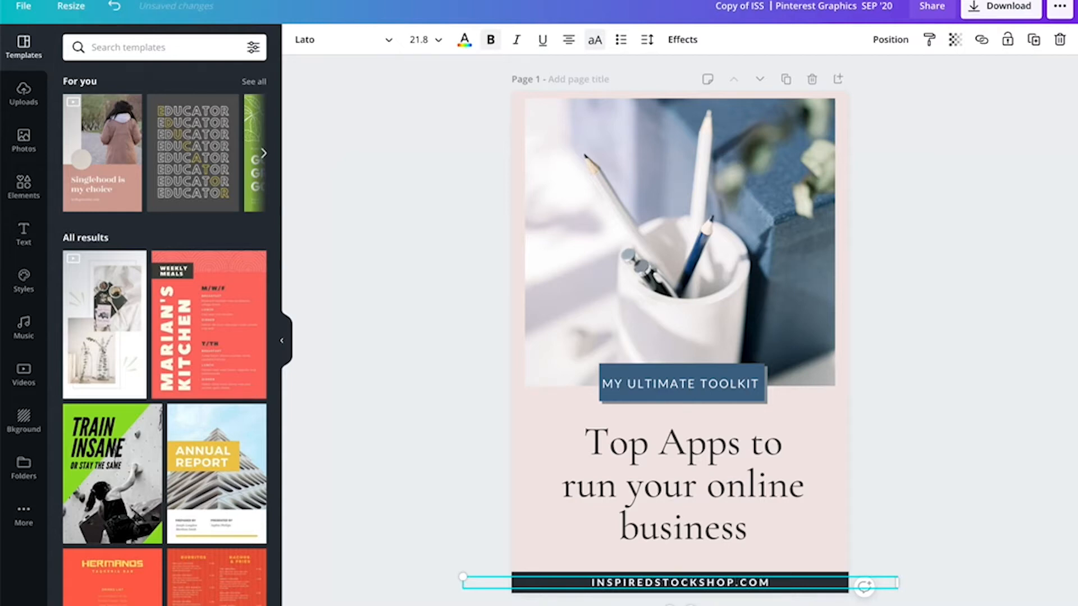
click(934, 472)
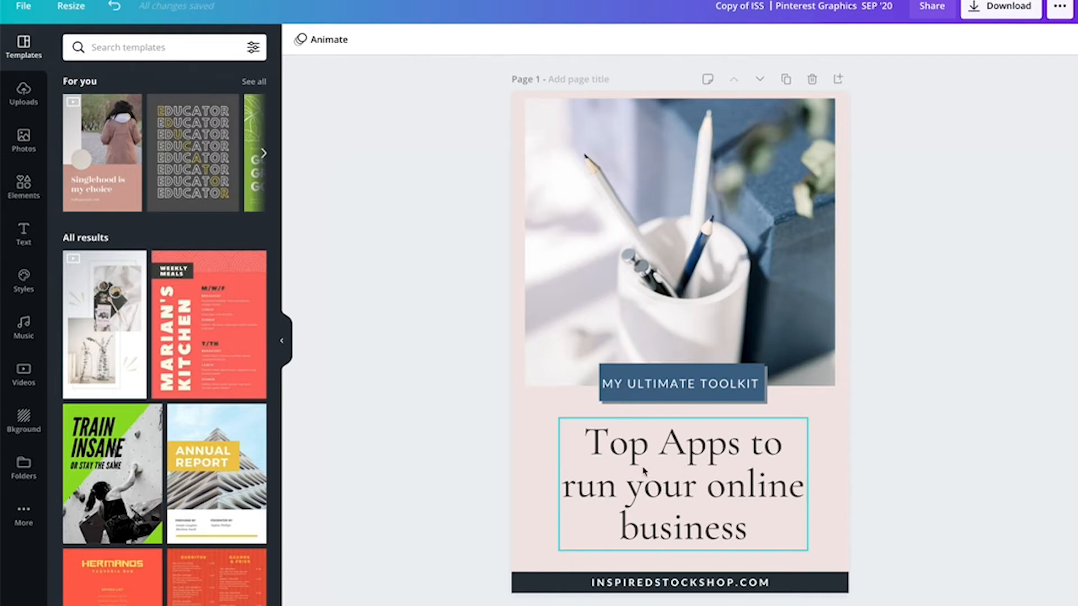
- Change the headline's first word "Top" to "The best", making it "The best Apps to run your online business"
click(717, 459)
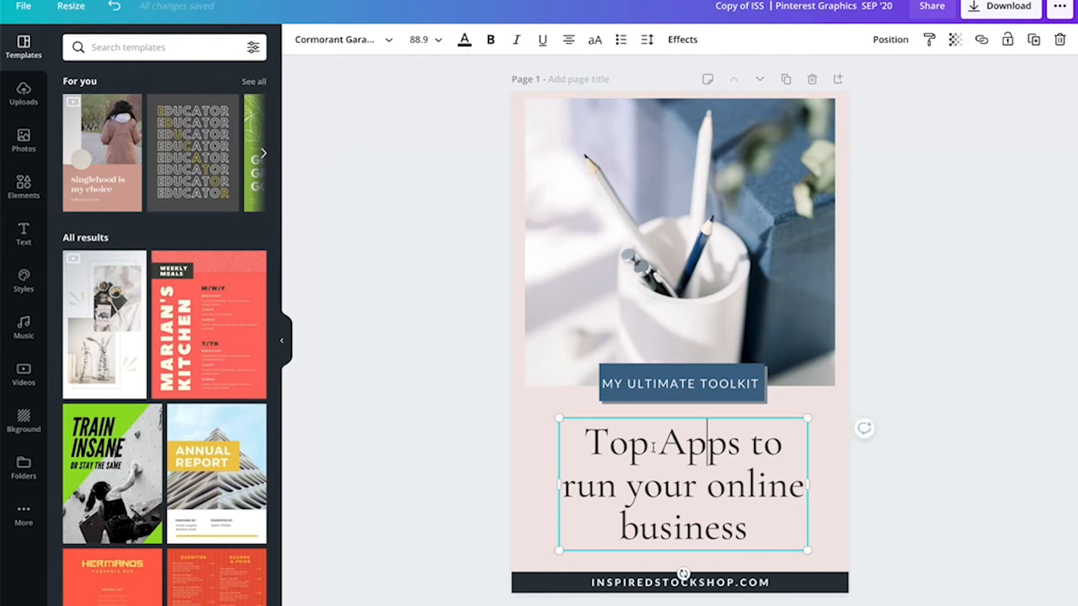
click(652, 449)
double_click(603, 445)
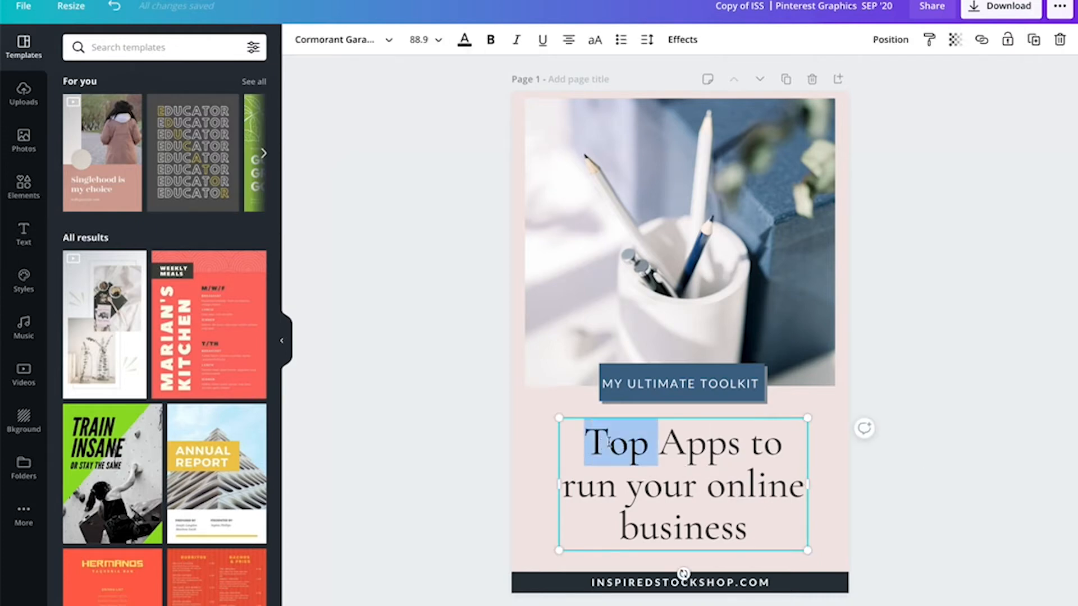
text(THE)
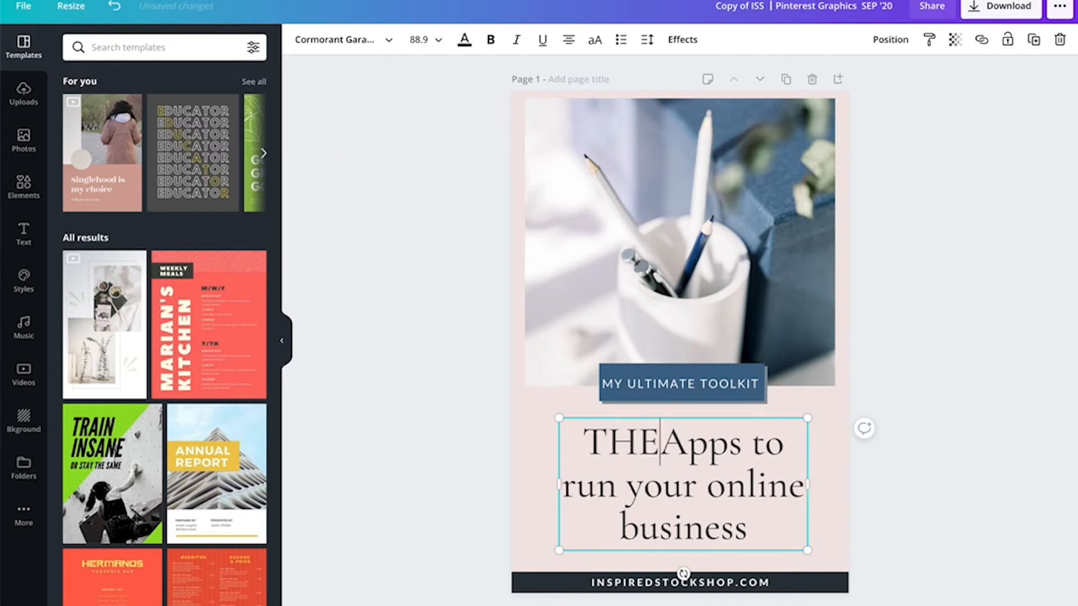
key(BackSpace)
key(BackSpace)
text(he best)
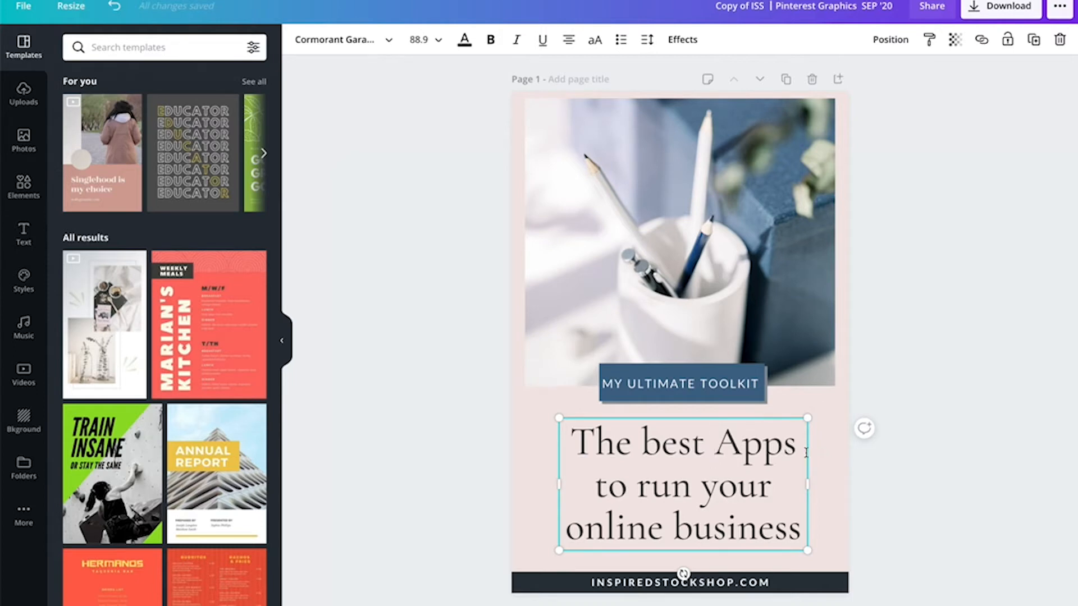
click(881, 351)
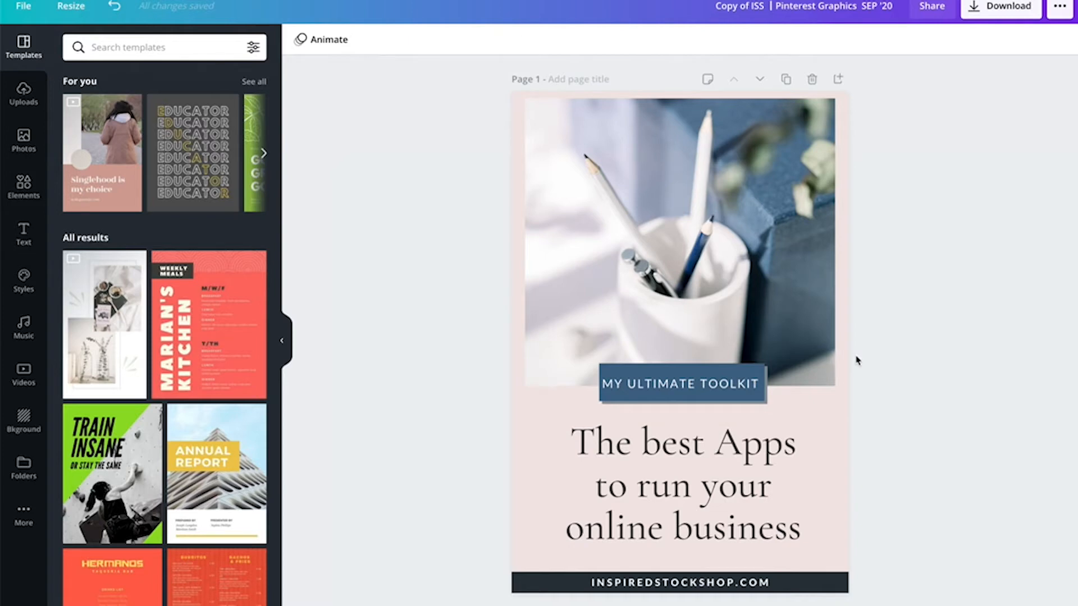
- Widen the MY ULTIMATE TOOLKIT button slightly so the label sits comfortably inside
click(757, 398)
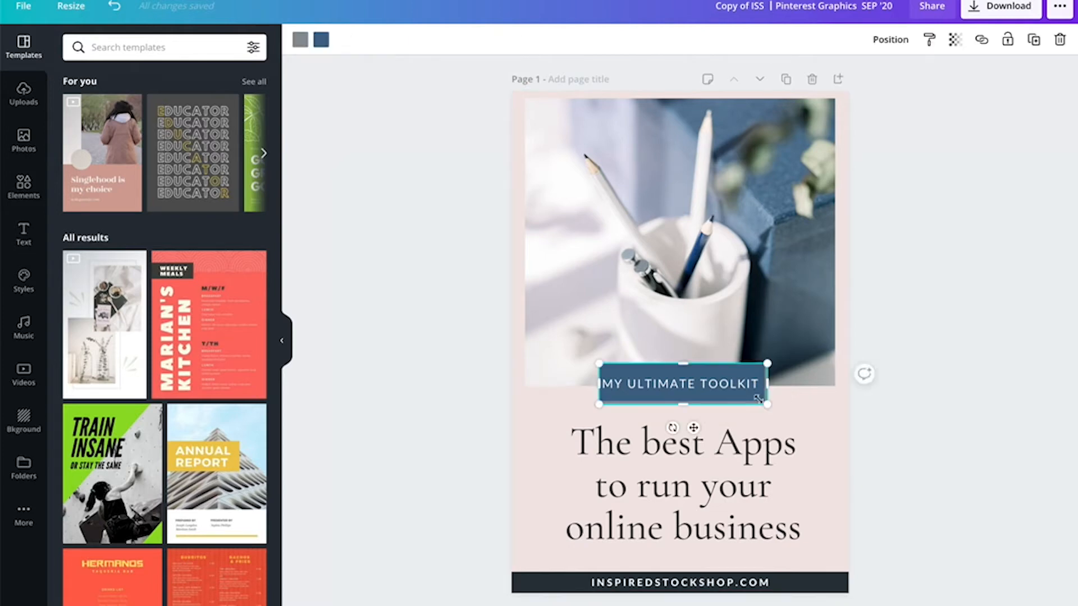
drag(770, 386, 773, 386)
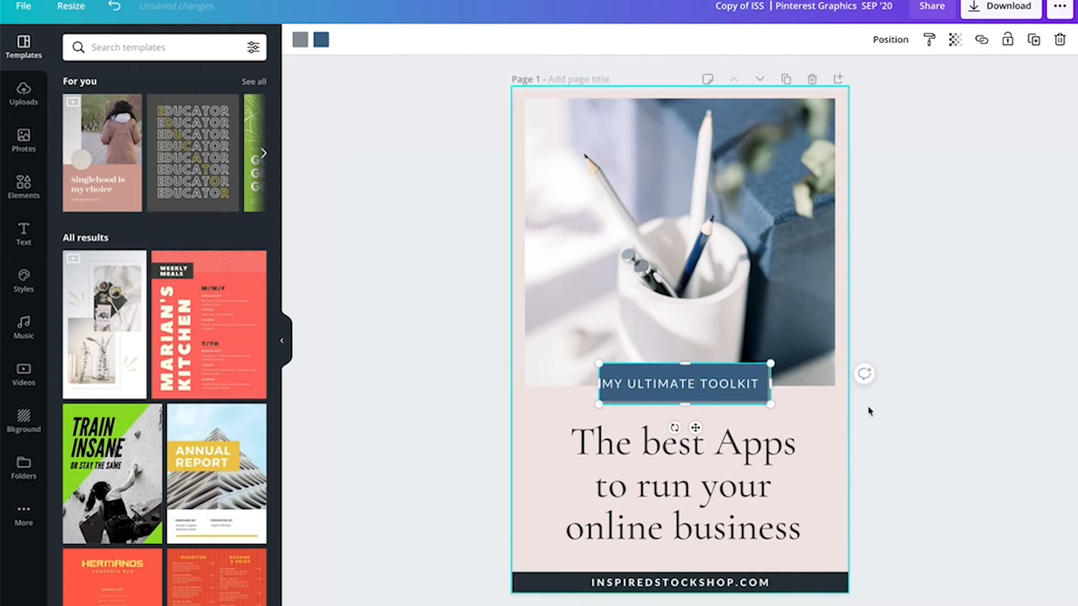
click(895, 406)
click(758, 401)
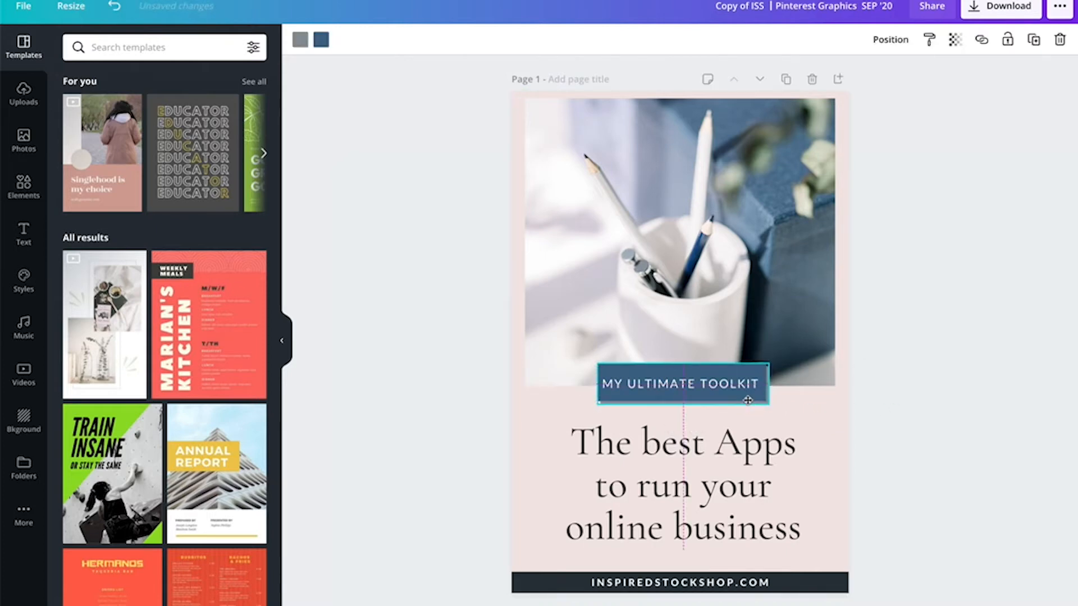
click(909, 358)
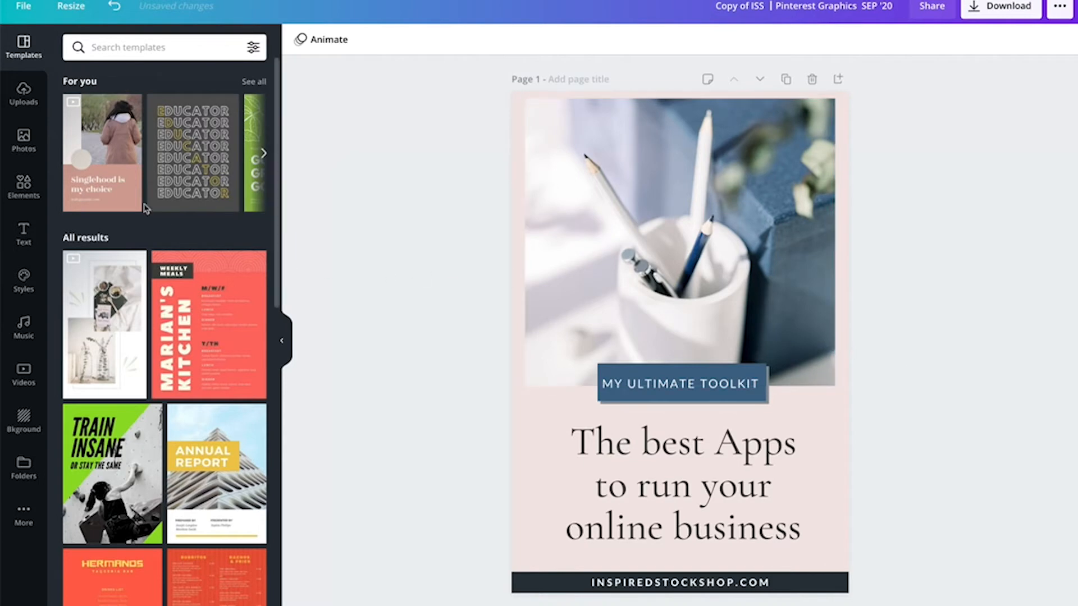
- Browse the uploaded images for a replacement photo
click(27, 96)
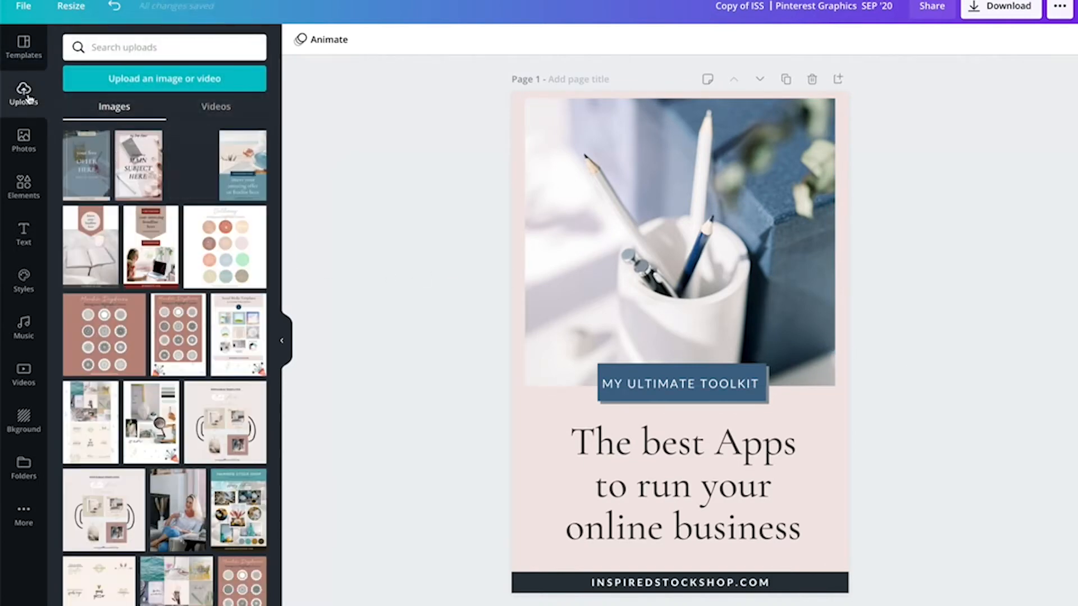
scroll(235, 254, down, 5)
scroll(234, 254, down, 7)
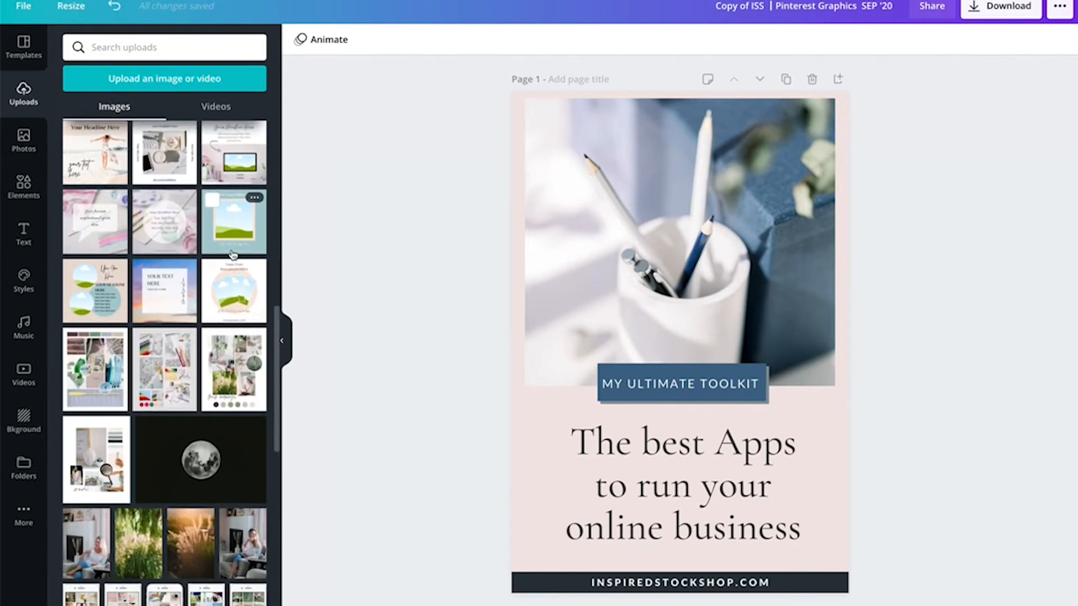
scroll(233, 255, down, 10)
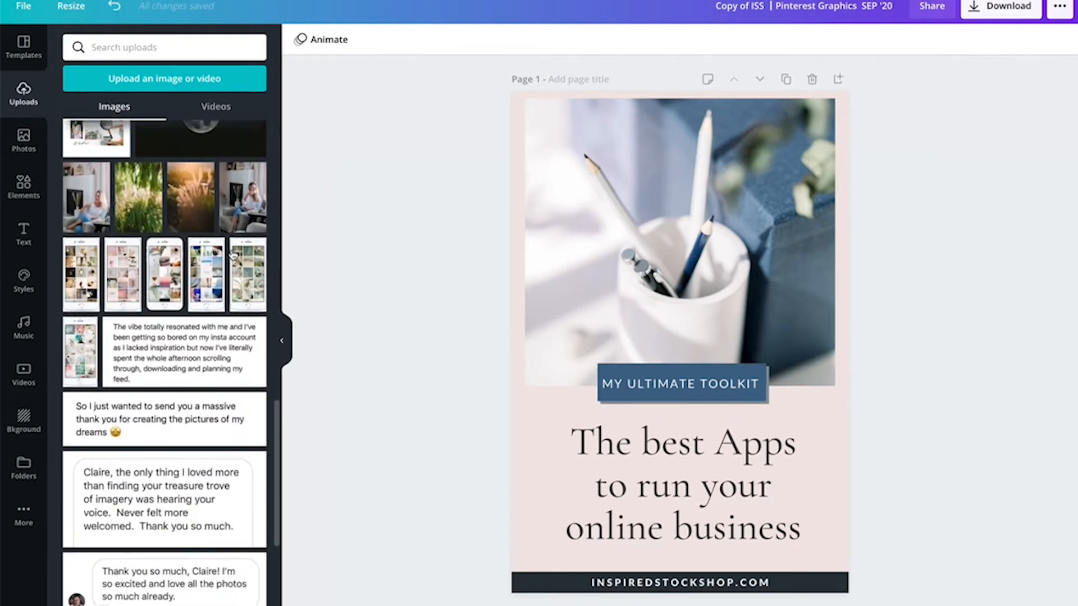
scroll(233, 256, down, 10)
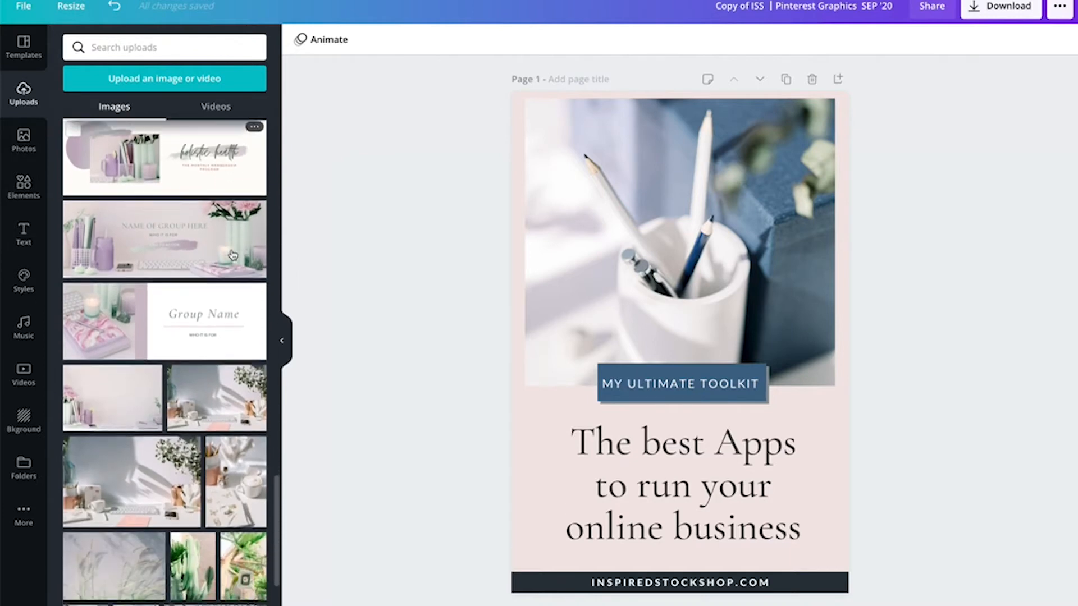
scroll(232, 255, down, 1)
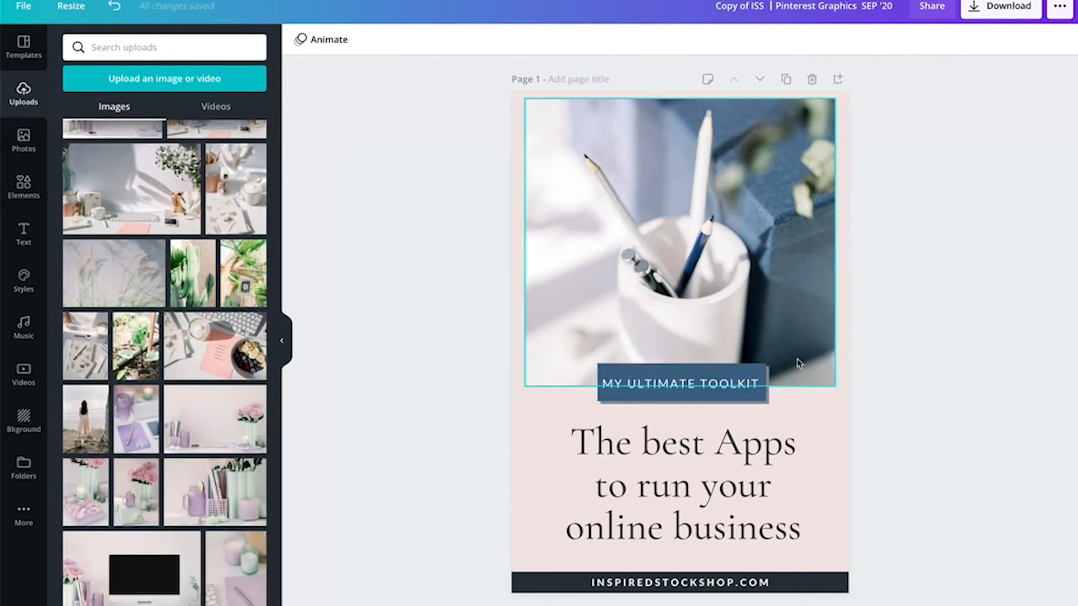
scroll(218, 408, down, 4)
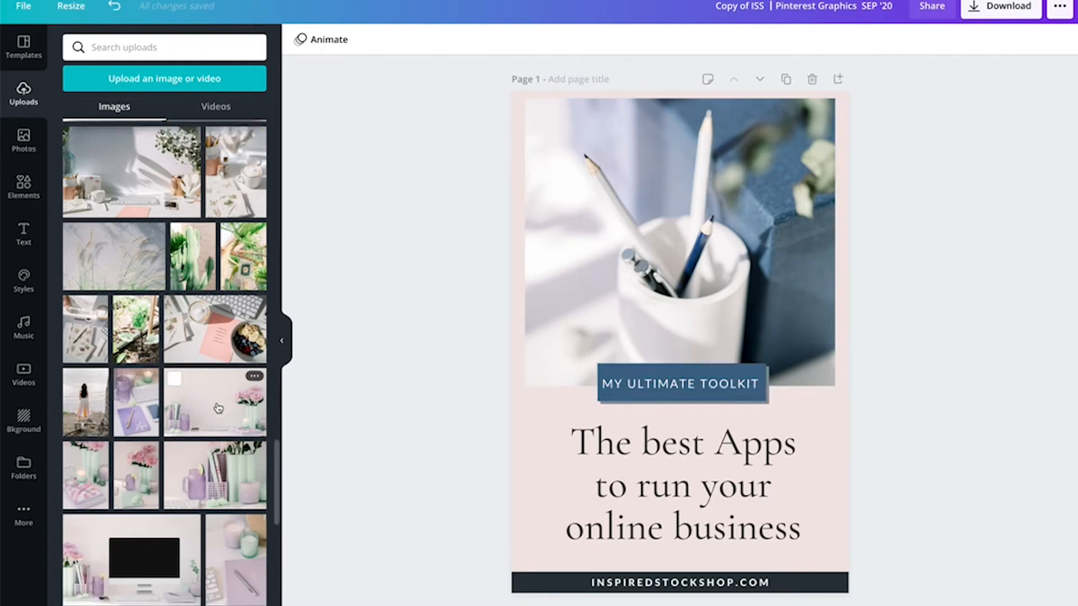
scroll(218, 408, down, 2)
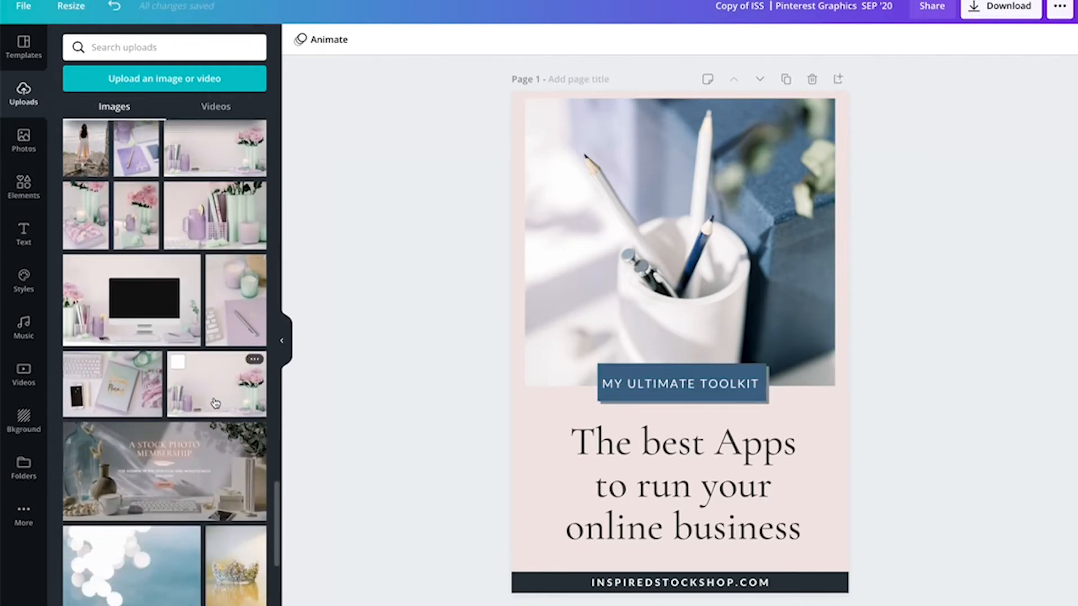
scroll(215, 403, down, 12)
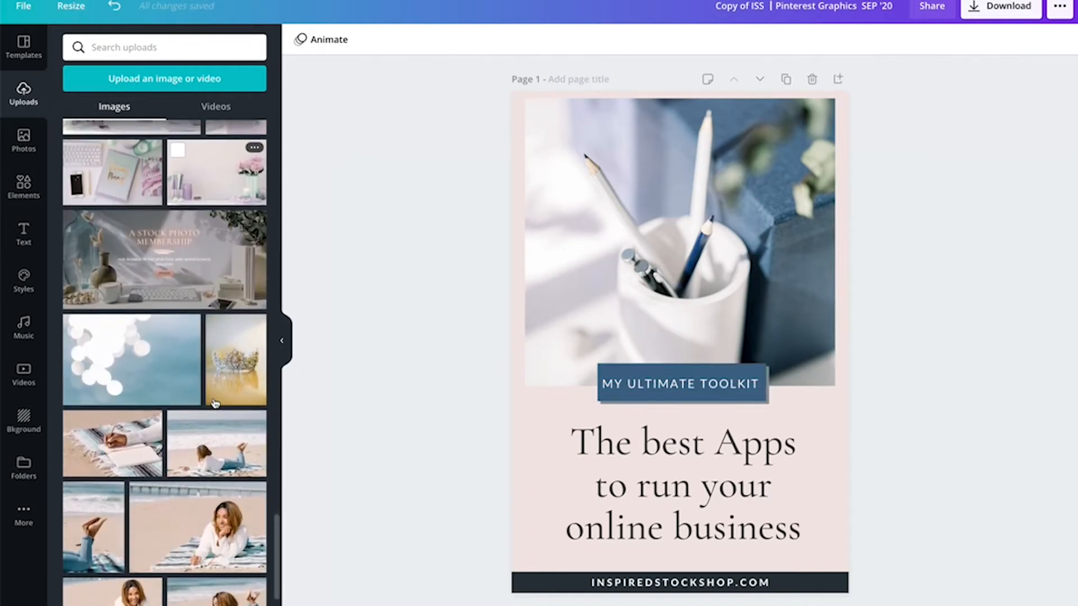
scroll(215, 403, down, 3)
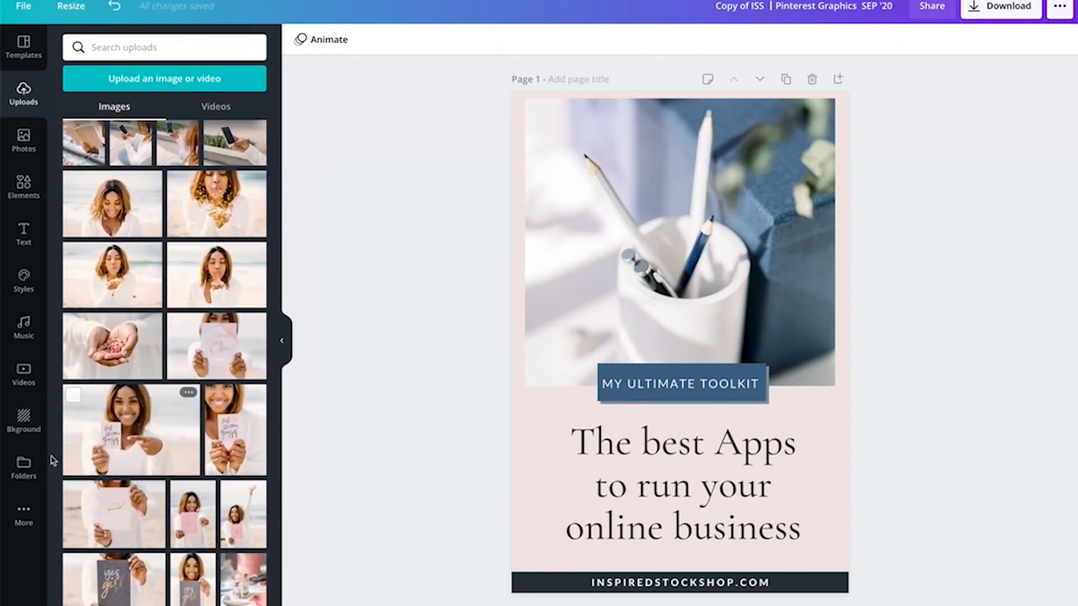
- Replace the top photo with the laptop-and-vase image from the September/October '20 Collections folder
click(26, 468)
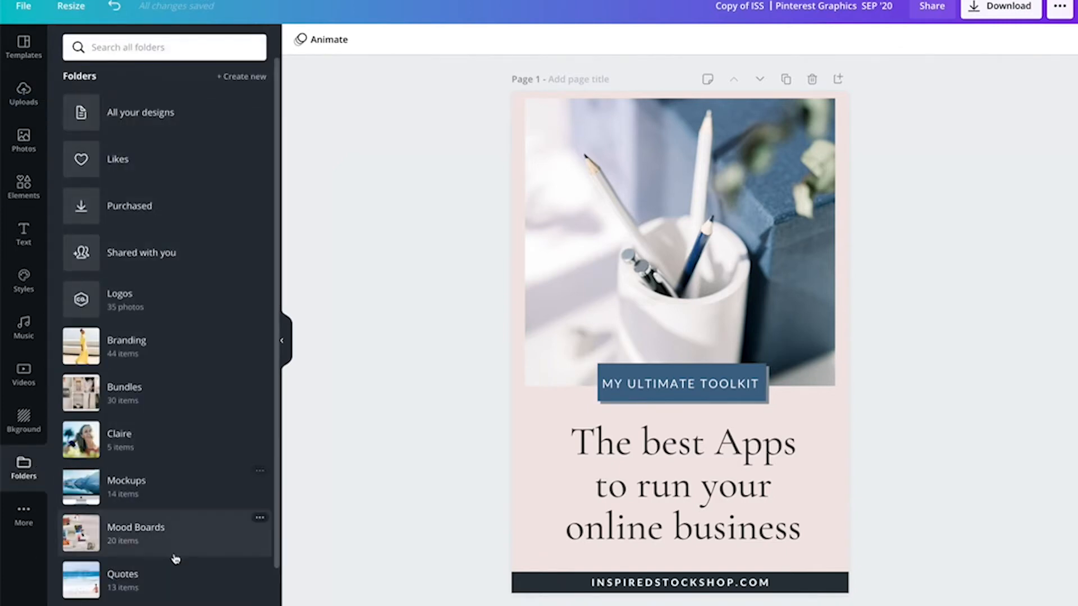
click(160, 573)
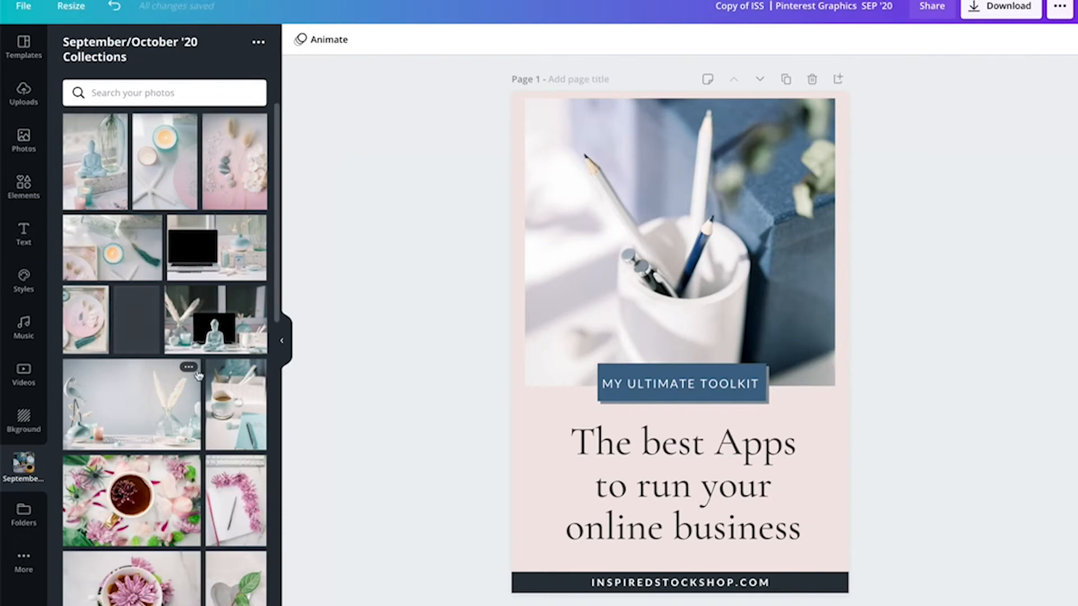
scroll(224, 359, down, 1)
scroll(222, 348, down, 3)
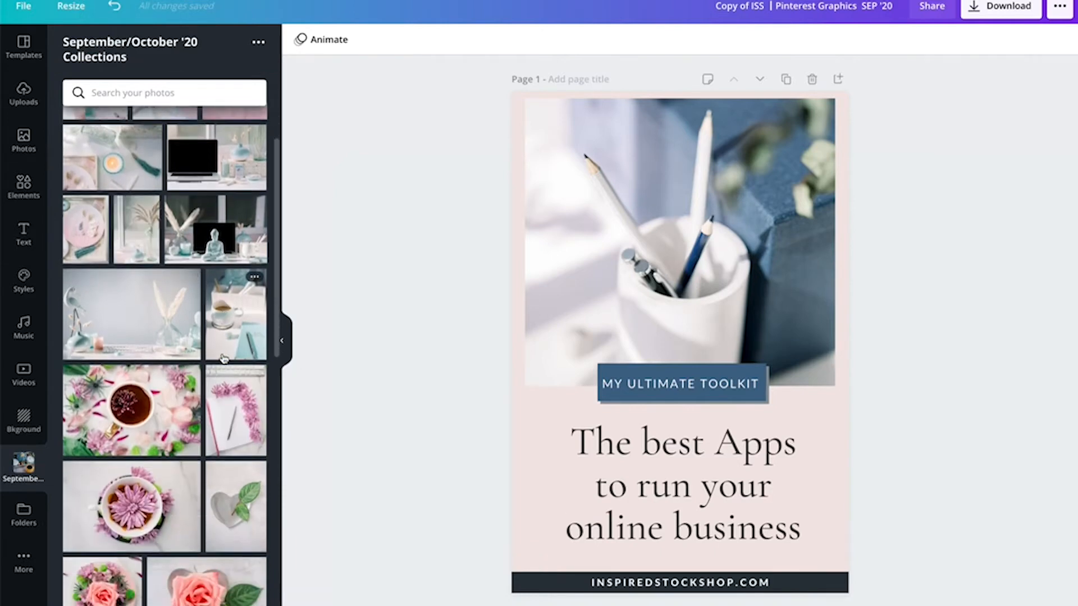
scroll(213, 292, up, 4)
drag(206, 260, 574, 272)
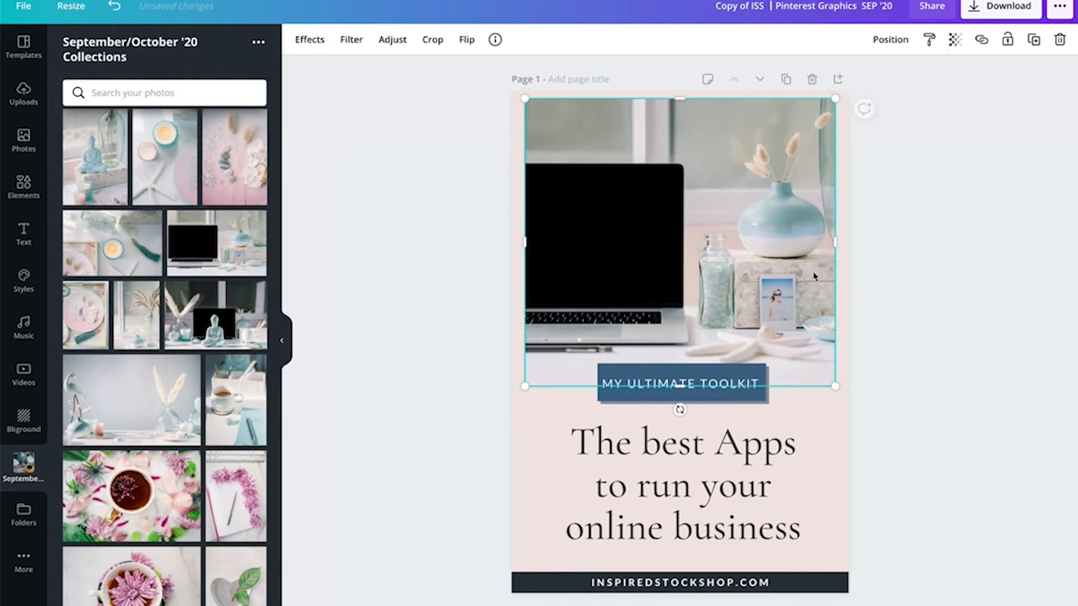
- Stretch the new photo across the full page width and reposition it within its crop frame
drag(839, 243, 851, 243)
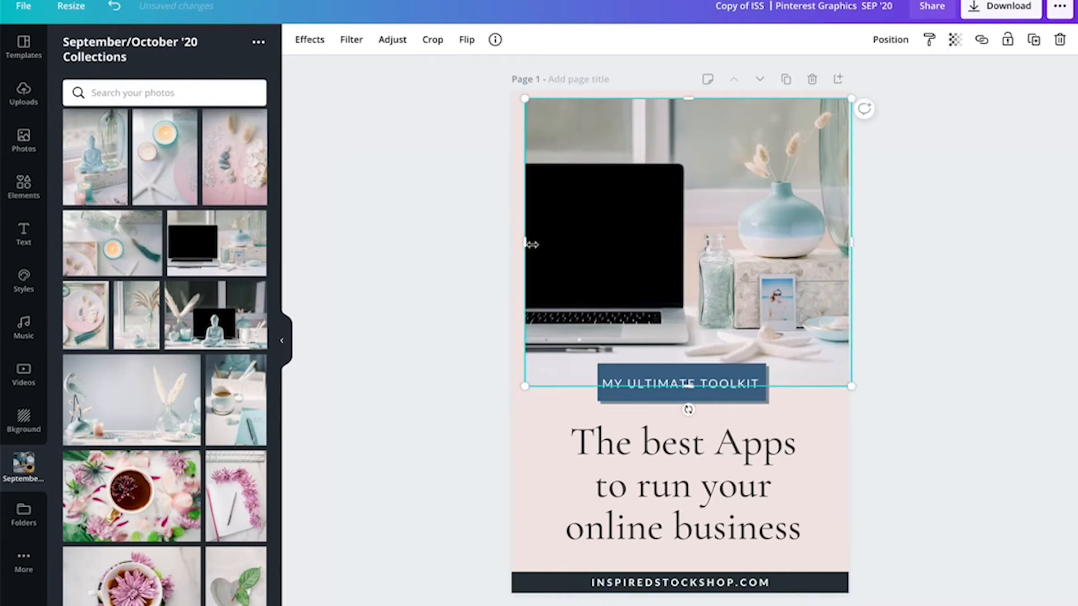
drag(527, 243, 499, 244)
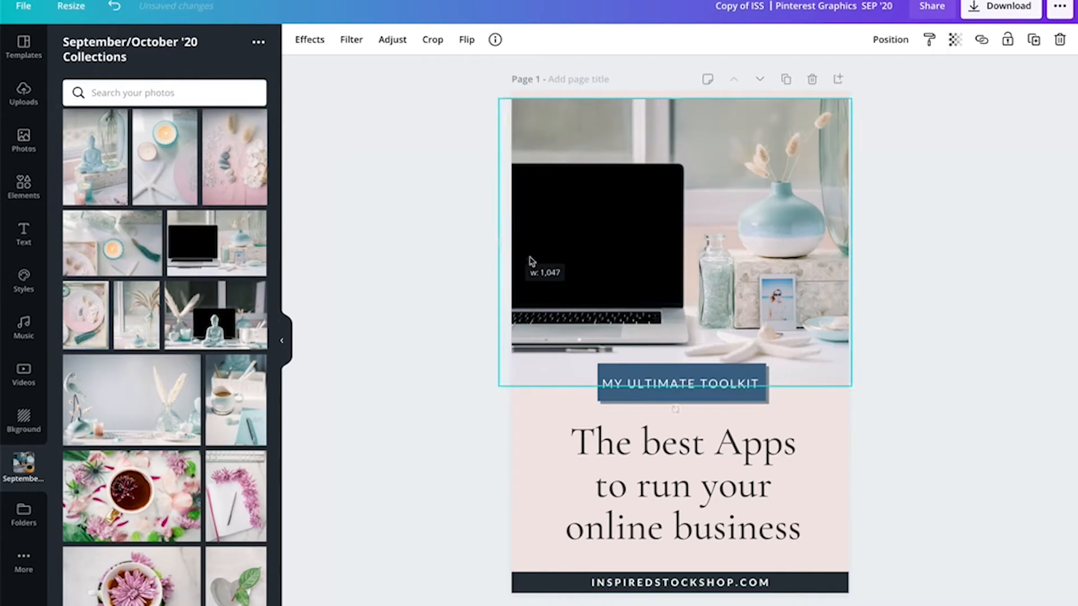
double_click(734, 295)
drag(735, 289, 760, 288)
click(1010, 302)
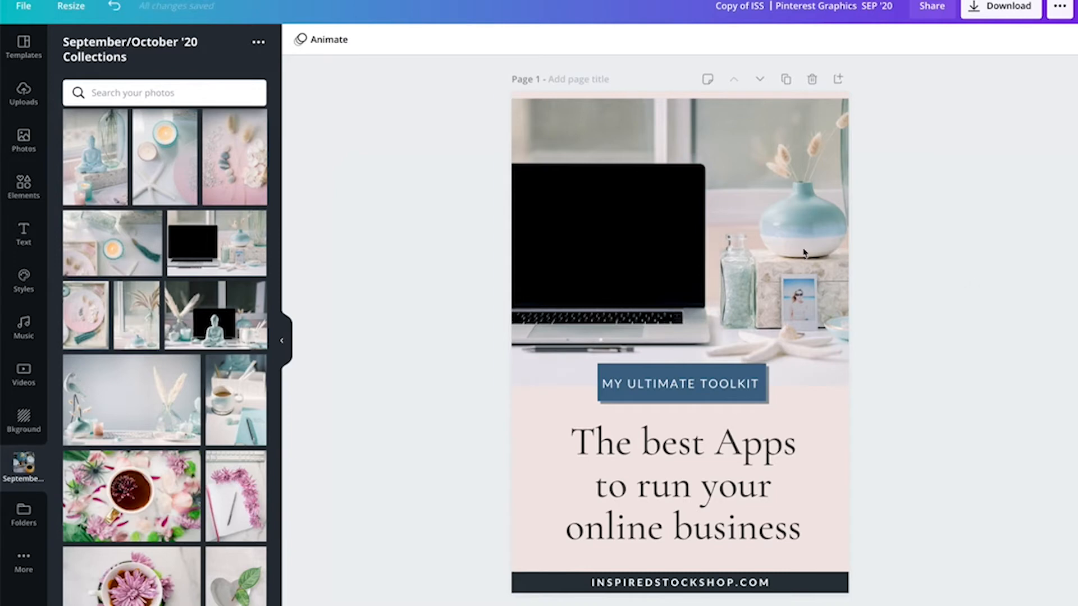
double_click(721, 256)
drag(722, 255, 731, 256)
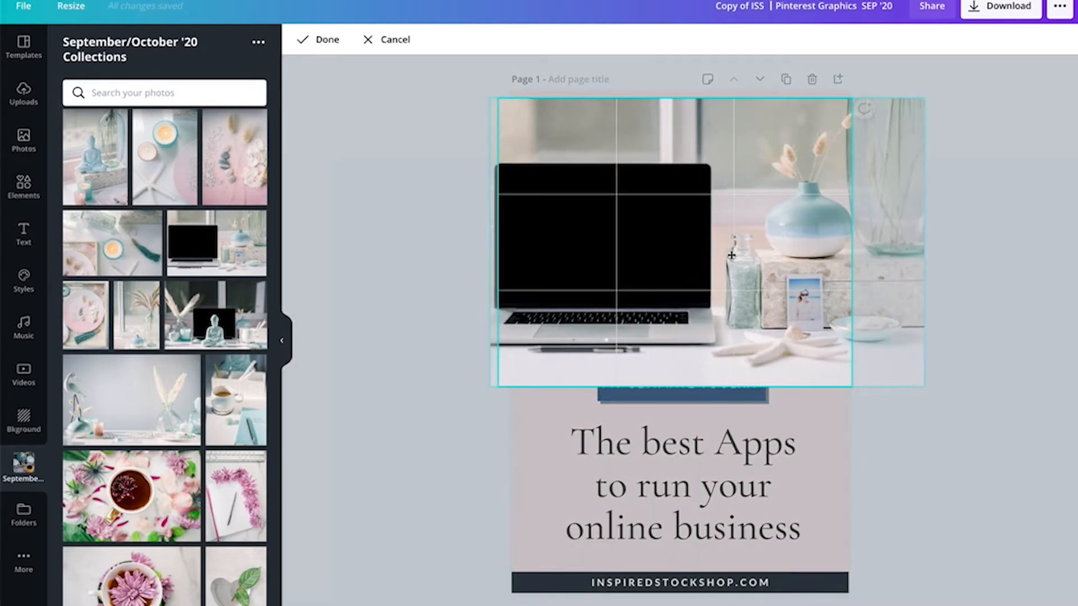
click(969, 301)
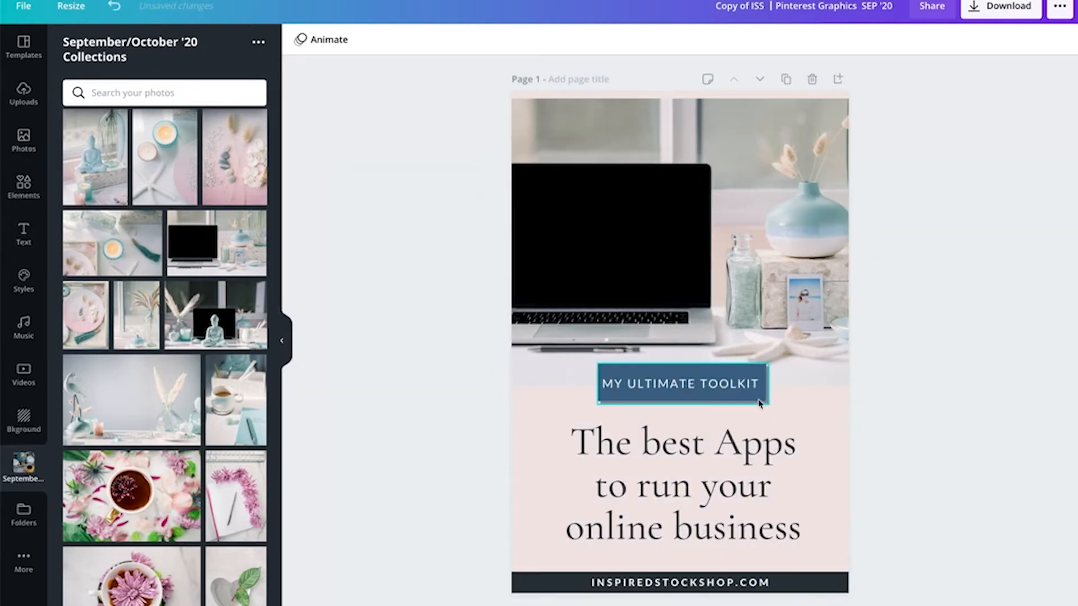
- Widen the MY ULTIMATE TOOLKIT button slightly on both sides
click(664, 398)
drag(598, 385, 590, 385)
drag(773, 381, 777, 382)
click(1016, 402)
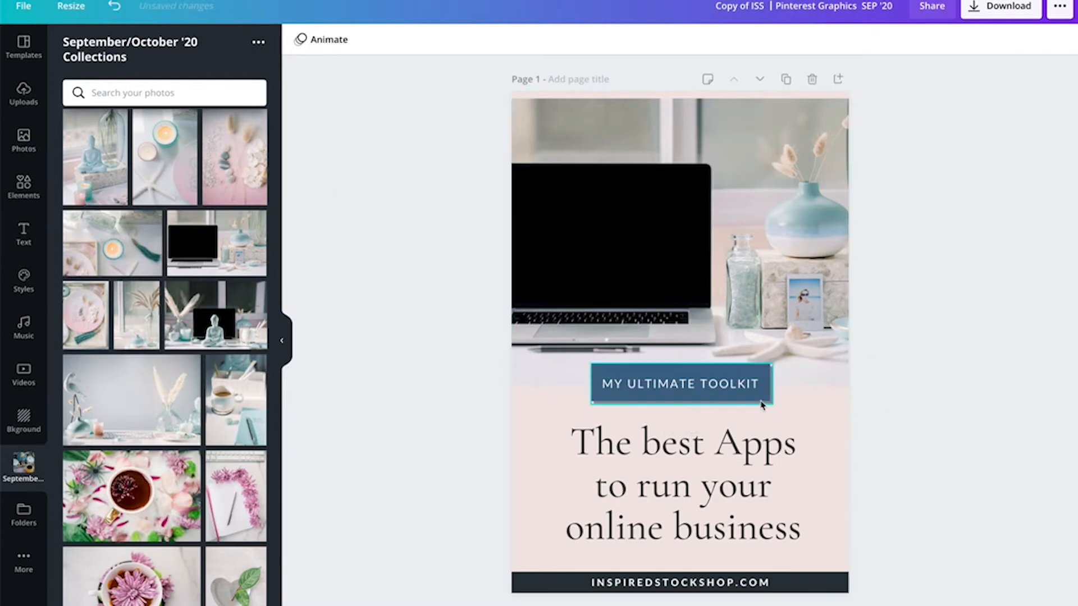
- Change the MY ULTIMATE TOOLKIT button's fill to a lighter slate blue document colour
click(730, 386)
click(322, 40)
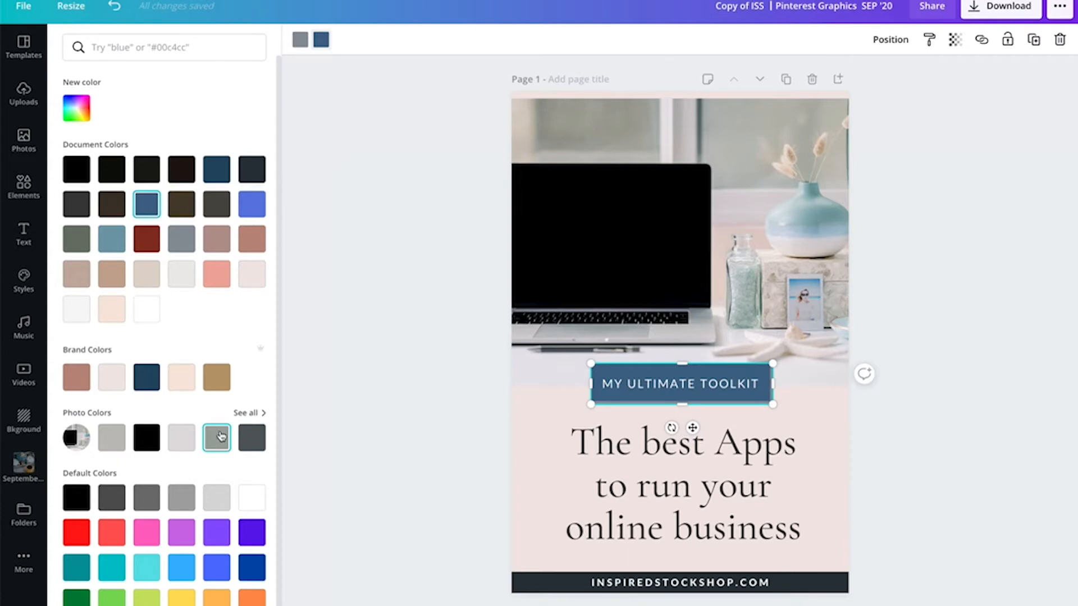
click(112, 245)
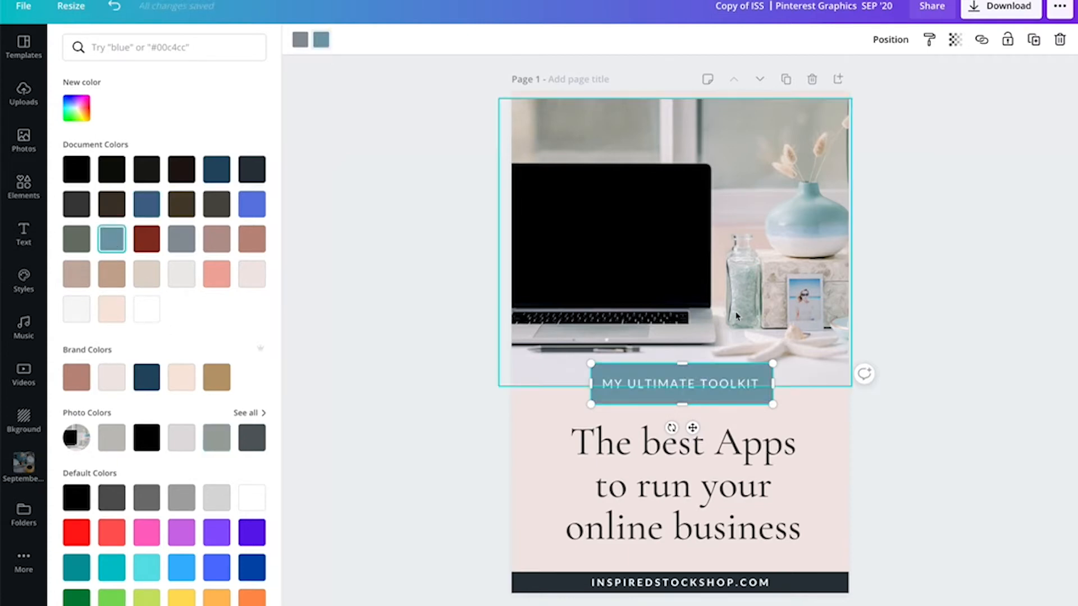
click(893, 403)
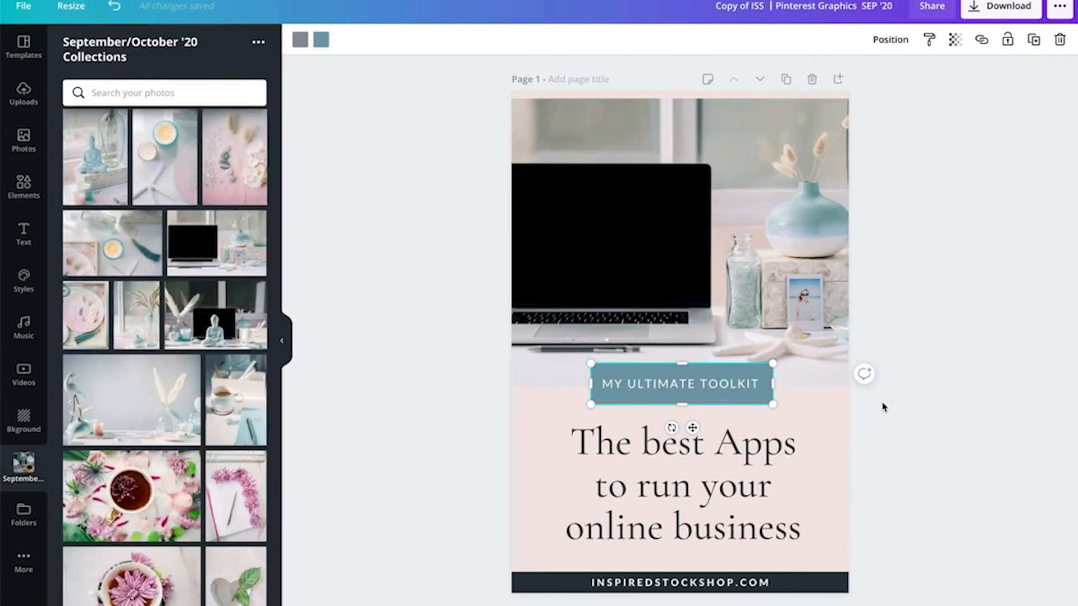
click(890, 409)
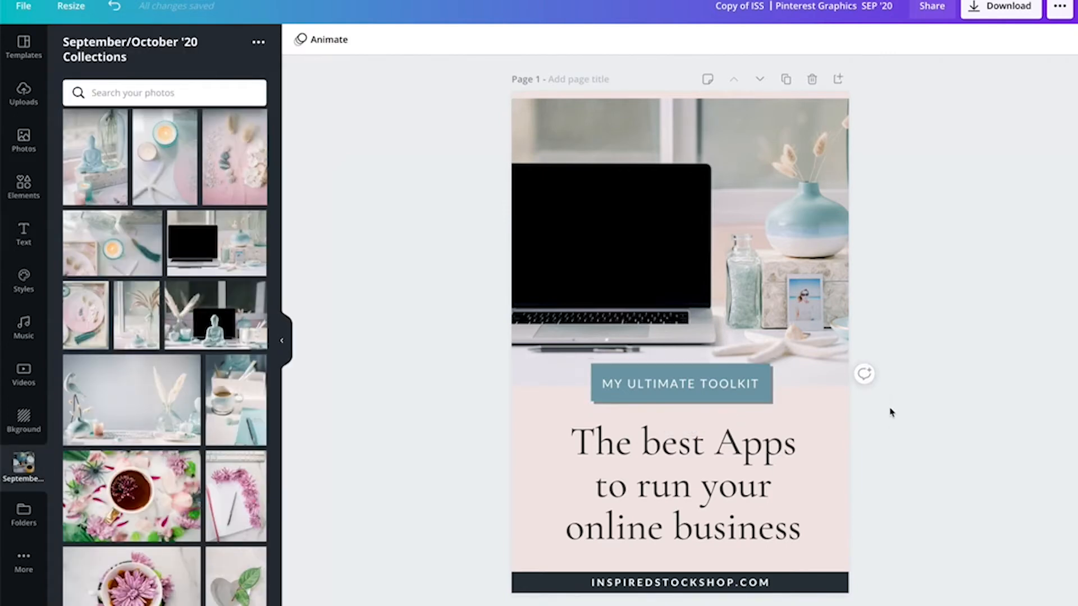
- Set the button's second (shadow) colour to the dark navy document colour
click(772, 404)
click(301, 40)
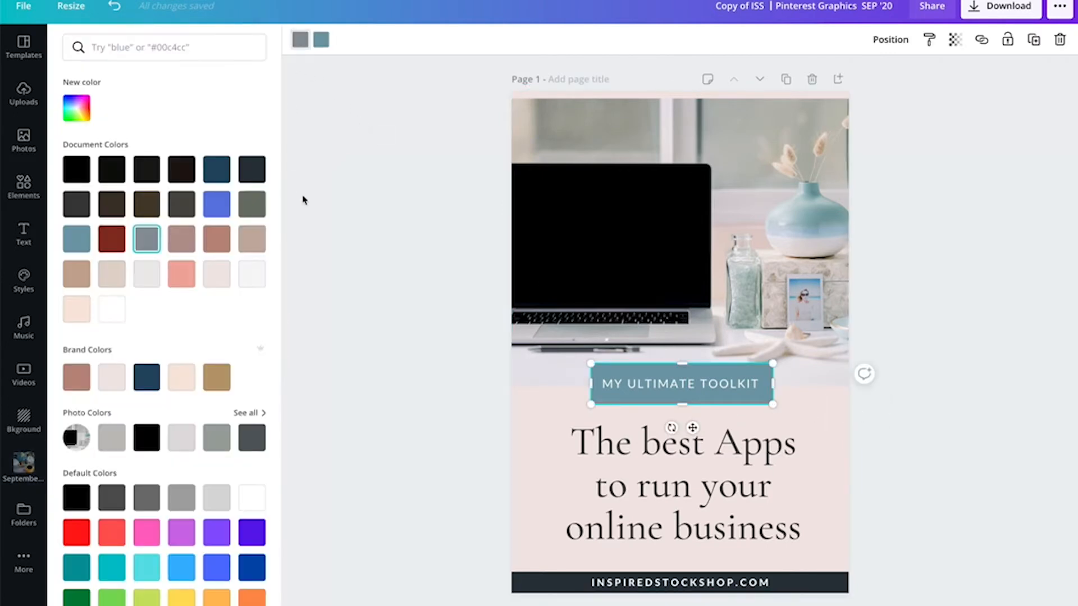
click(250, 439)
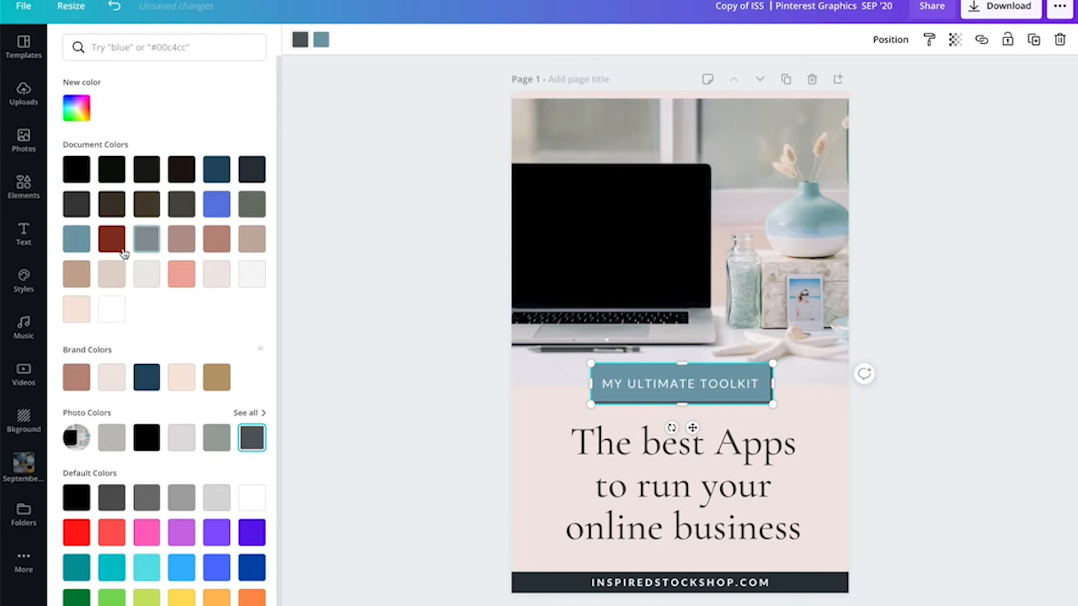
click(220, 177)
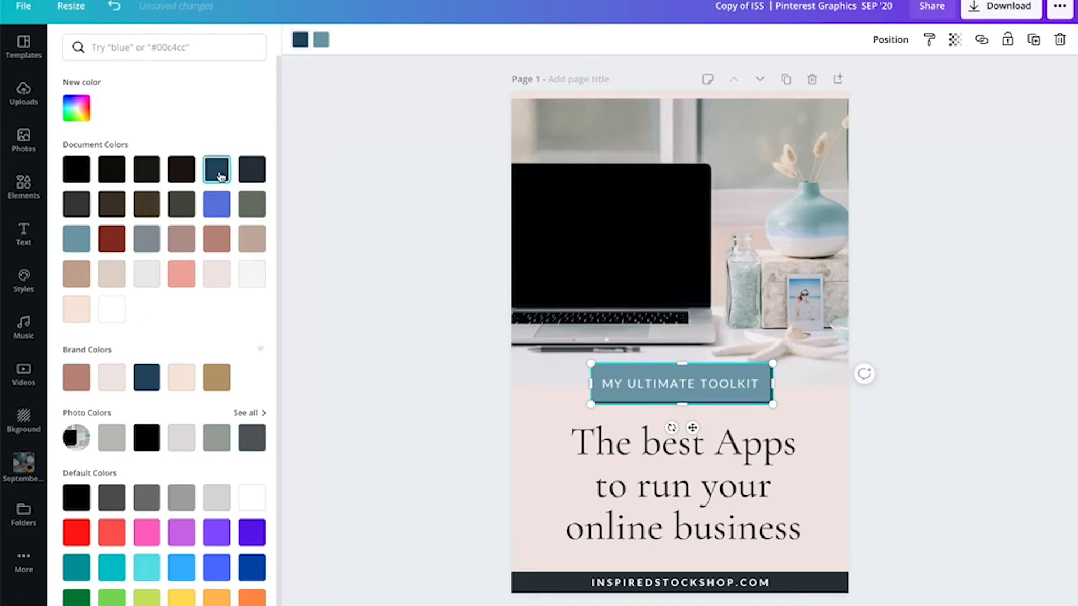
click(870, 456)
click(879, 455)
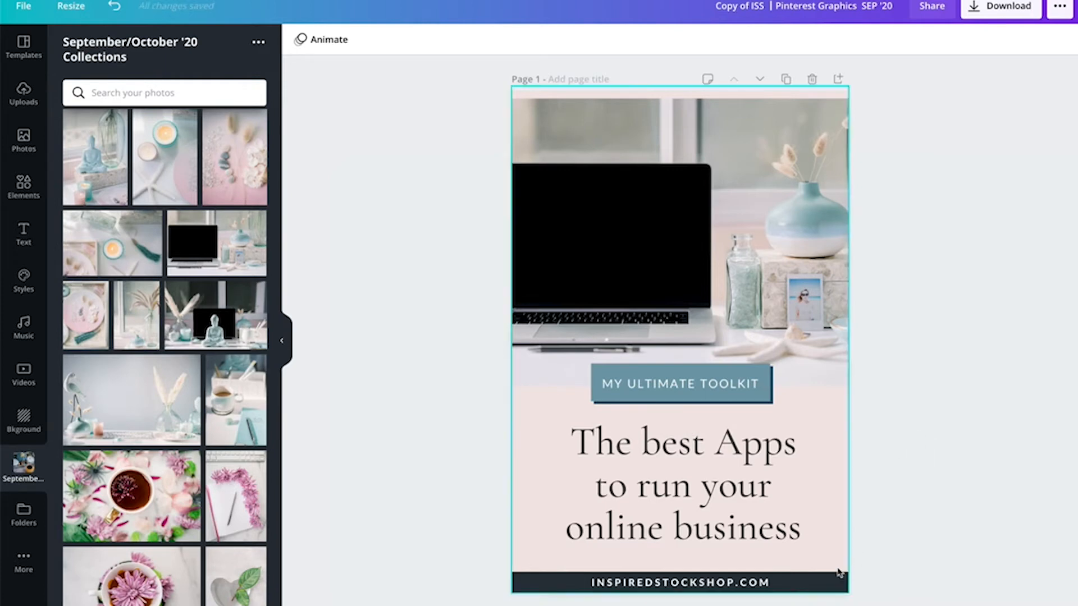
- Recolour the INSPIREDSTOCKSHOP.COM footer bar to the dark navy document colour
click(828, 584)
click(824, 590)
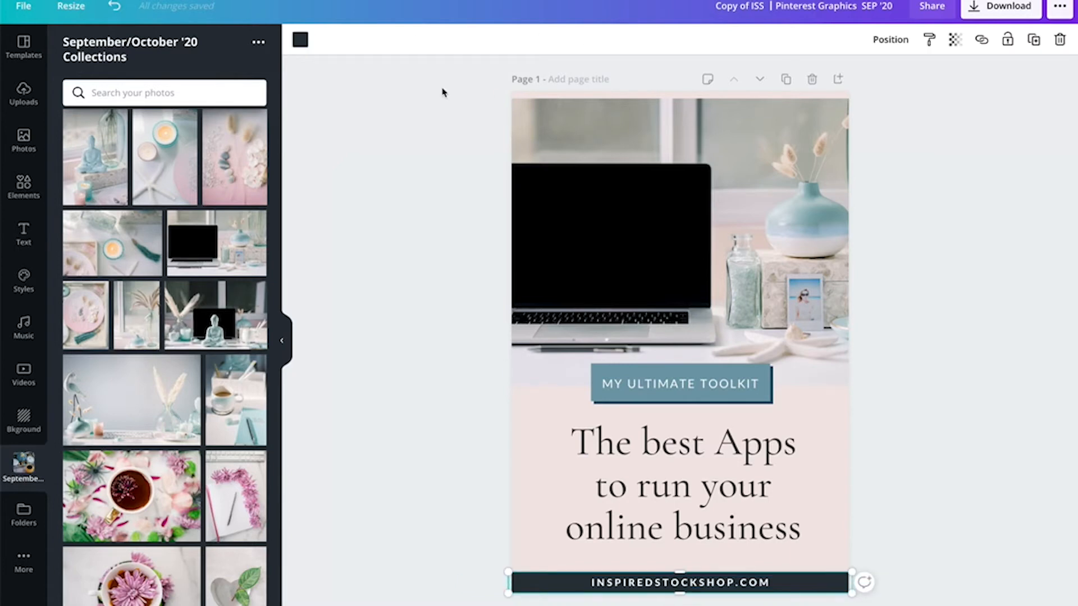
click(300, 40)
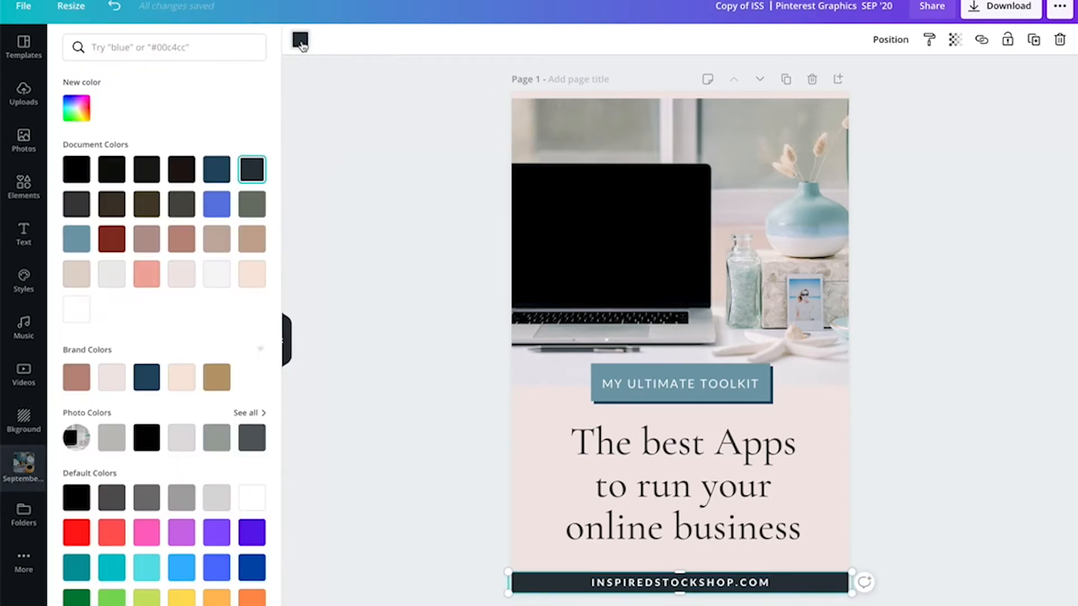
click(217, 179)
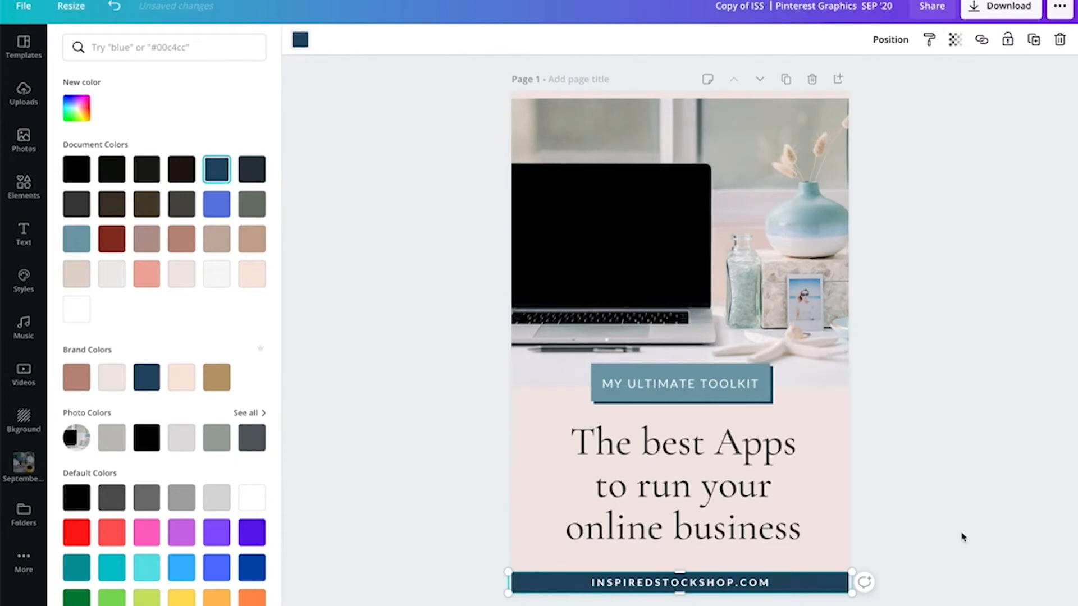
scroll(907, 466, down, 1)
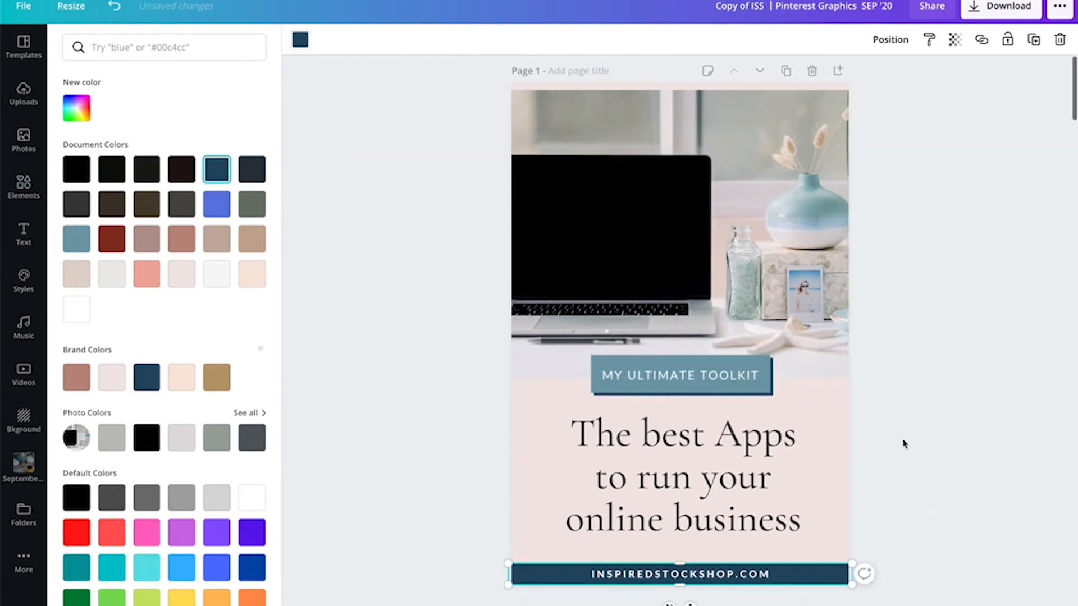
- Change the page background colour to the light grey photo colour
click(743, 454)
click(898, 416)
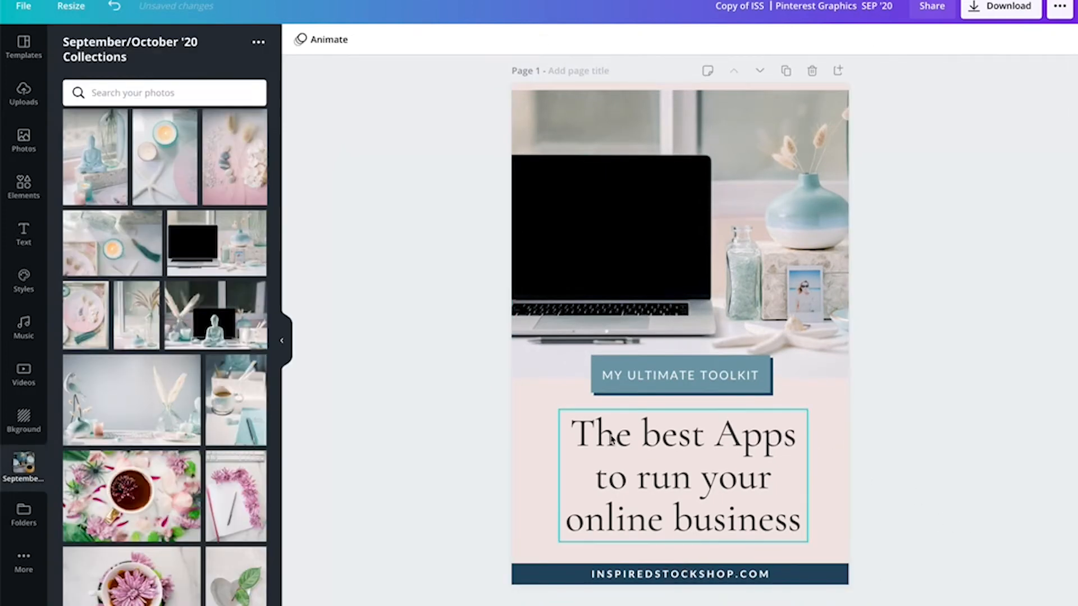
click(556, 409)
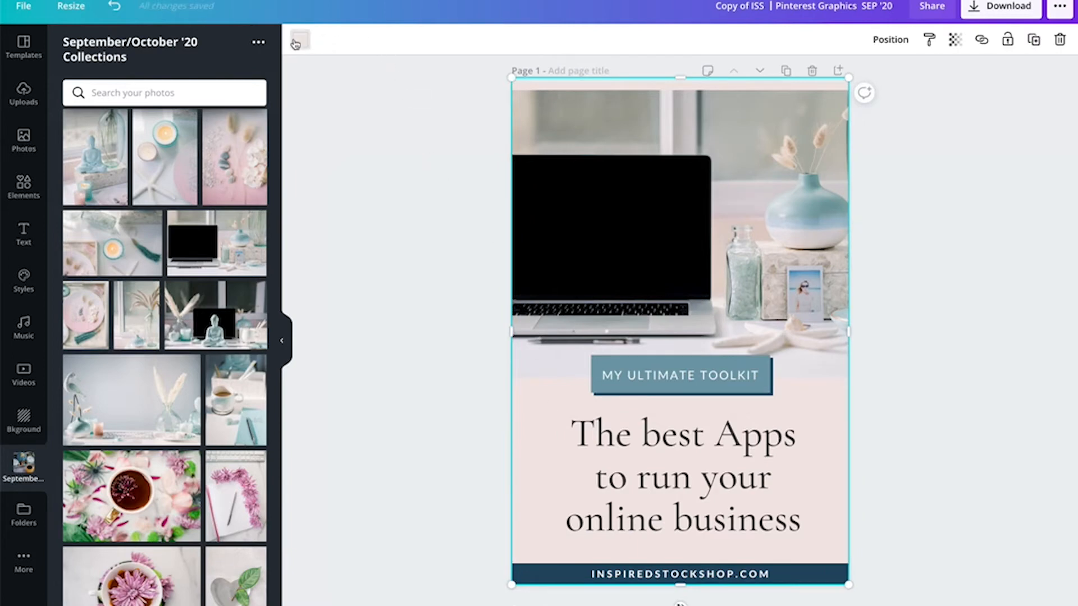
click(300, 39)
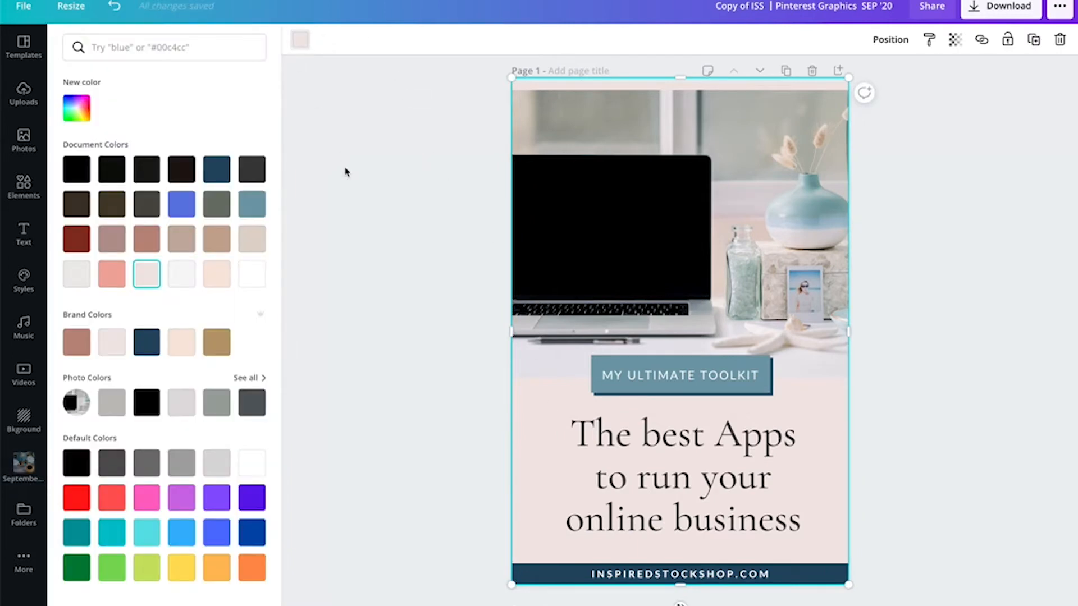
click(188, 415)
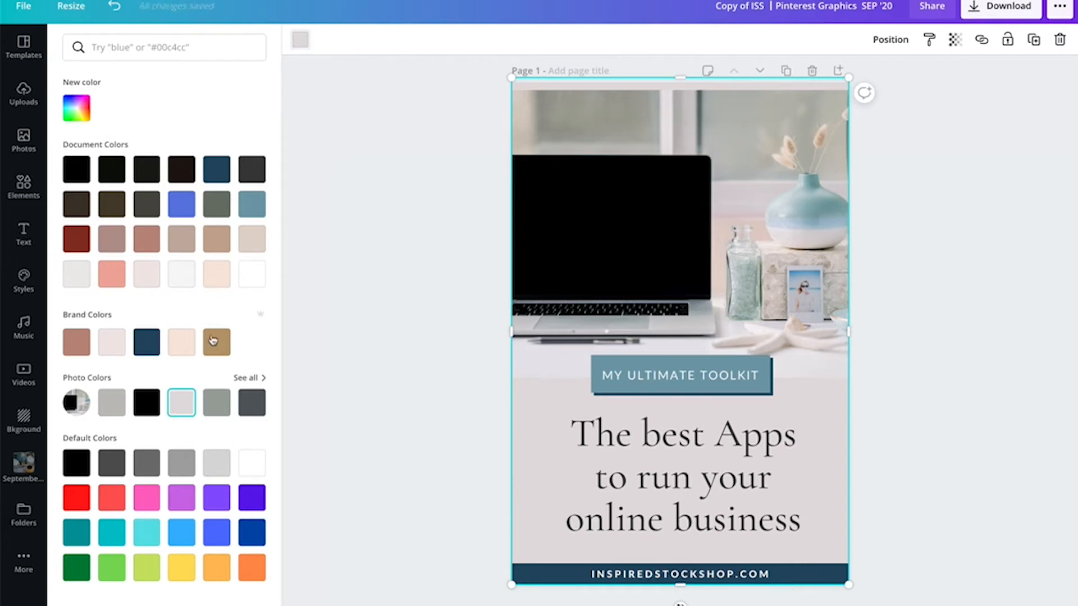
- Set the page 1 background to the custom light grey #F4F3F3
click(76, 110)
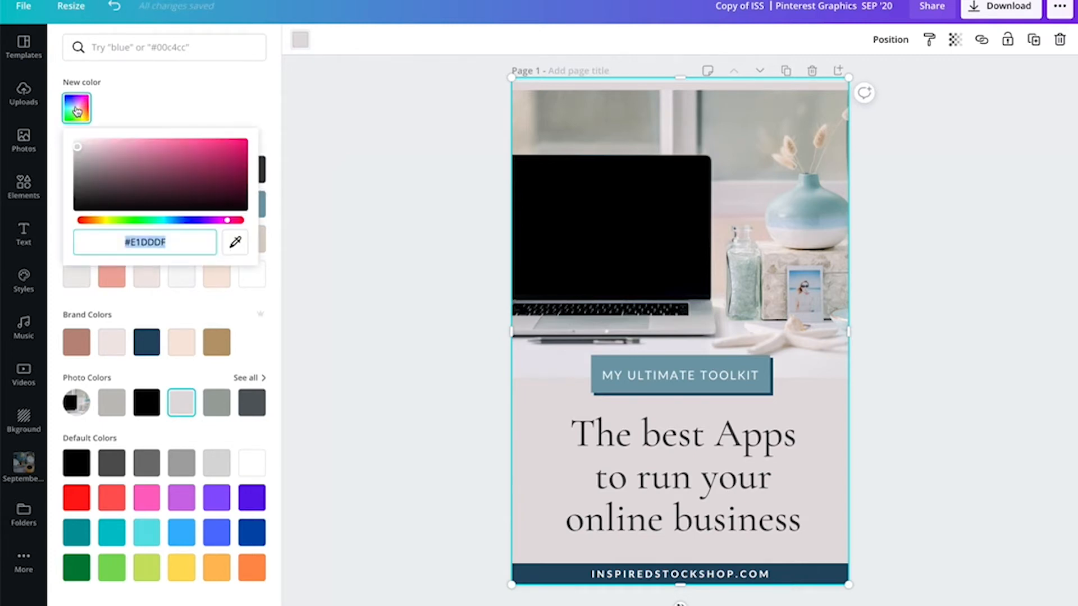
click(77, 147)
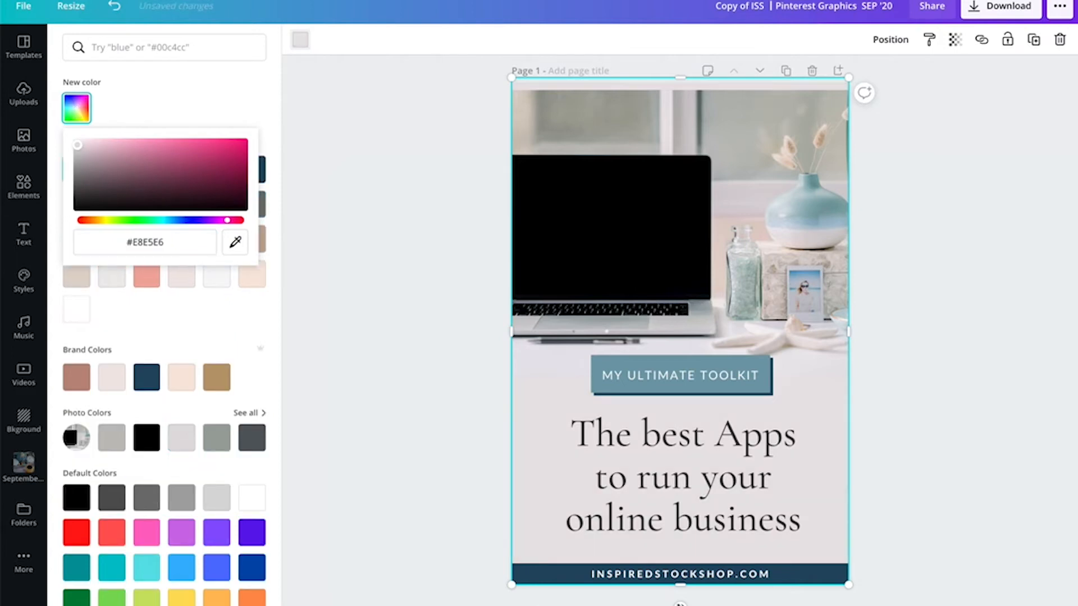
mouse_move(77, 145)
mouse_down()
mouse_move(75, 157)
mouse_move(72, 144)
mouse_up()
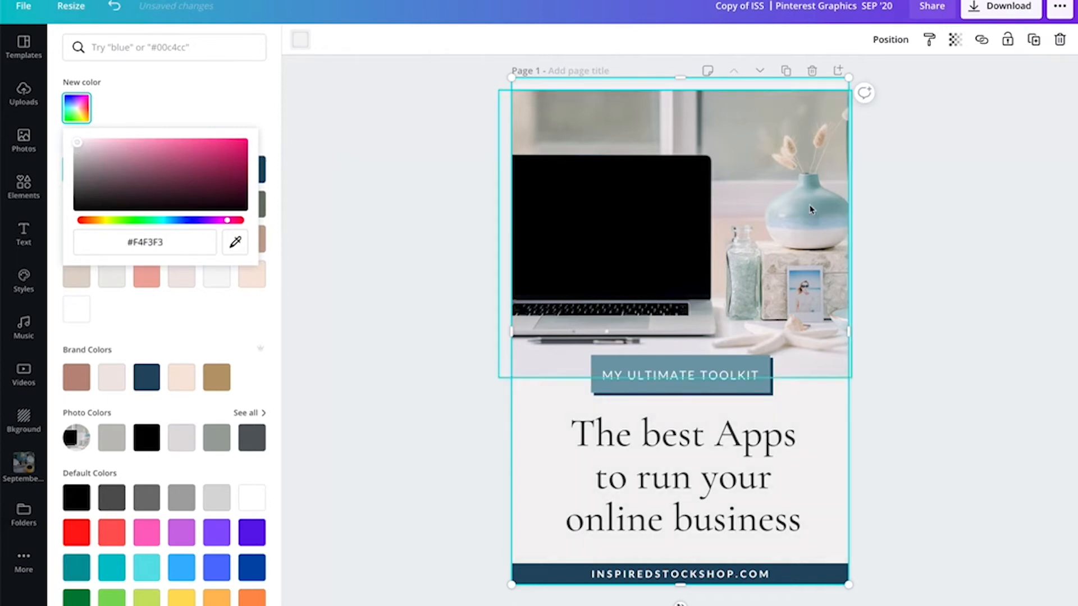
click(939, 211)
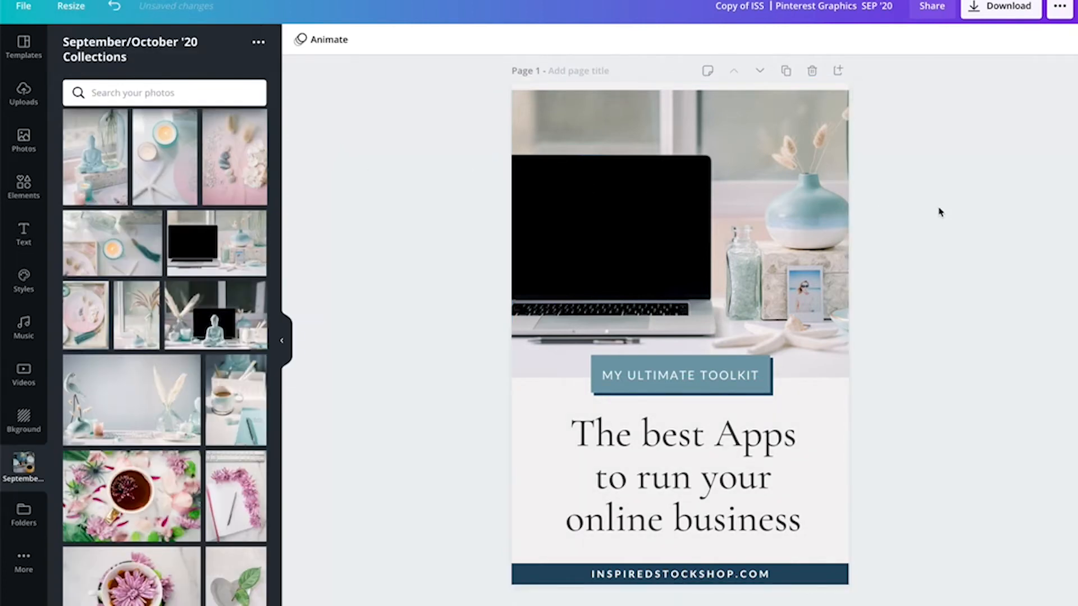
- Change the circled number on the page 2 pin to 8
scroll(916, 258, down, 8)
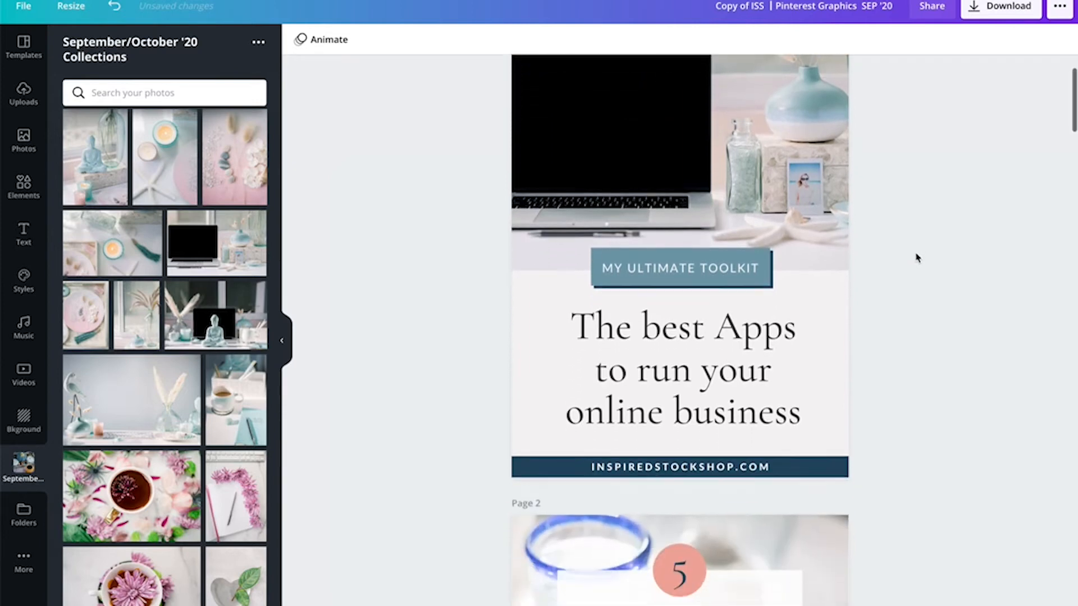
scroll(916, 258, down, 1)
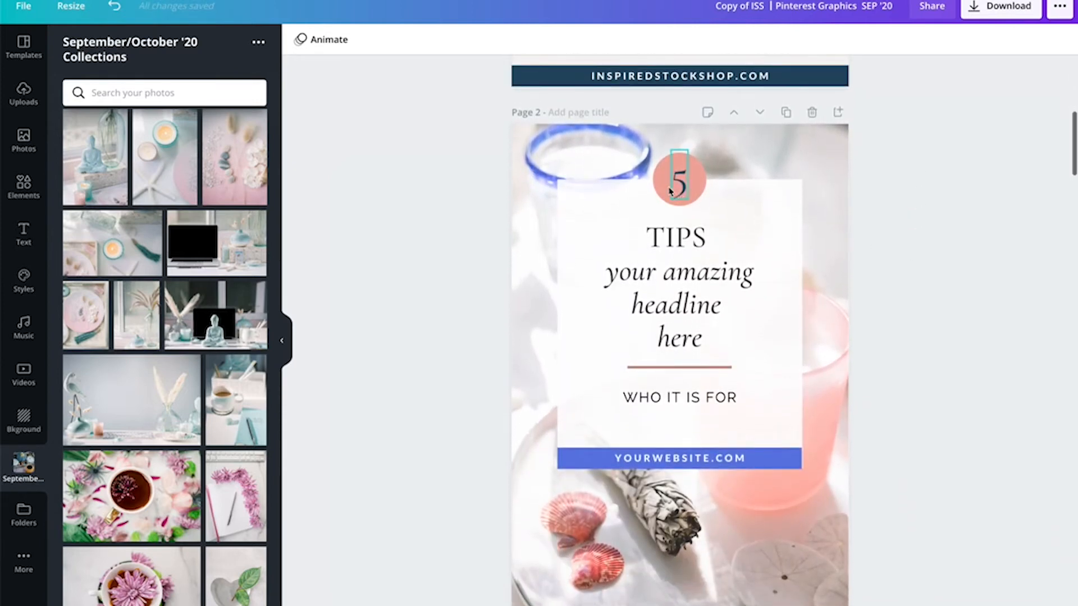
click(686, 192)
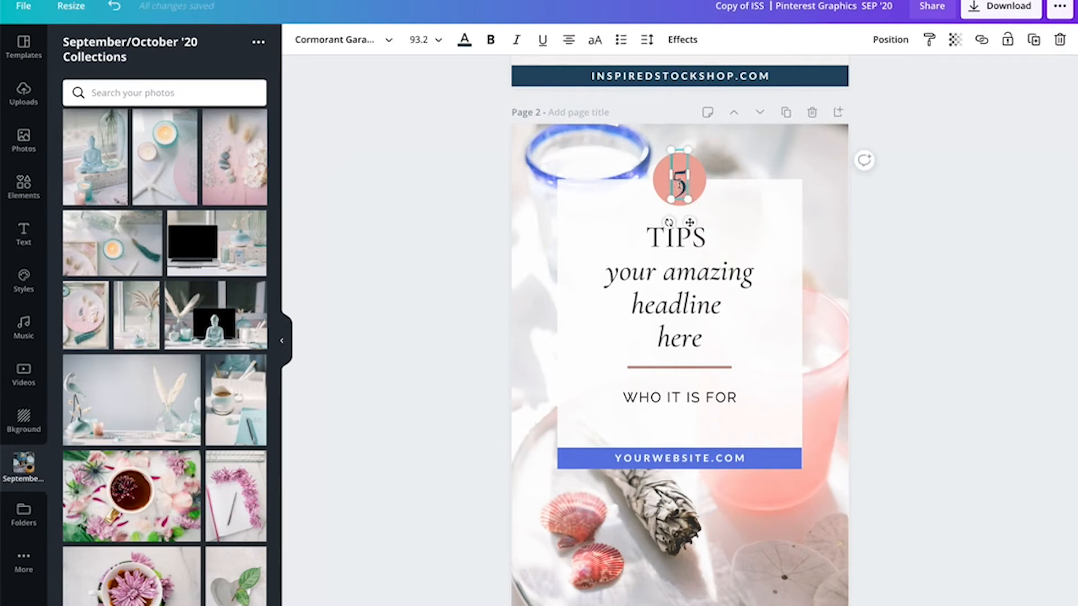
double_click(679, 182)
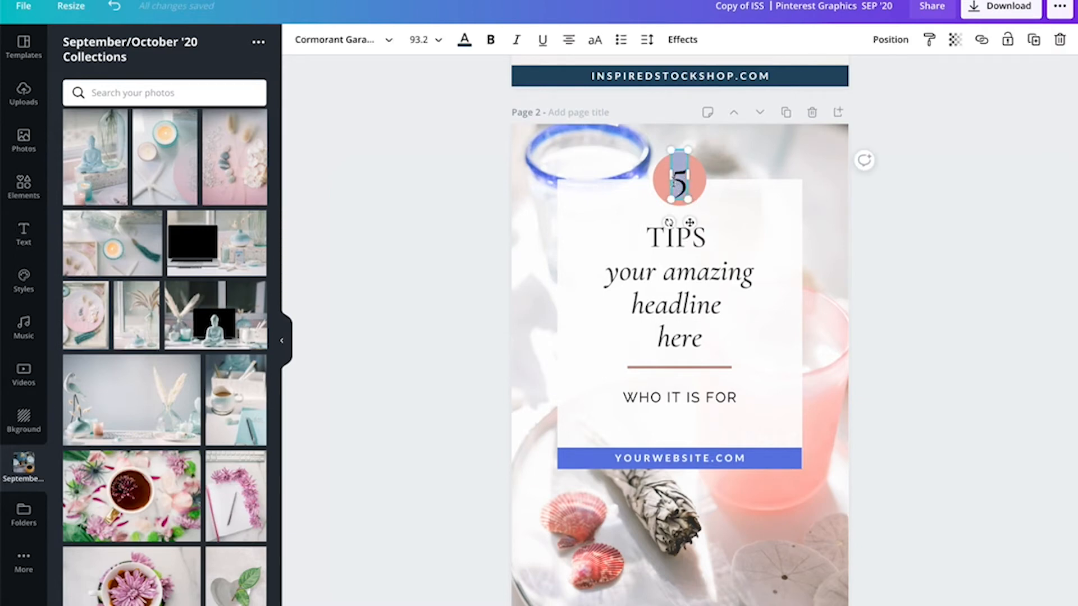
text(8)
click(914, 276)
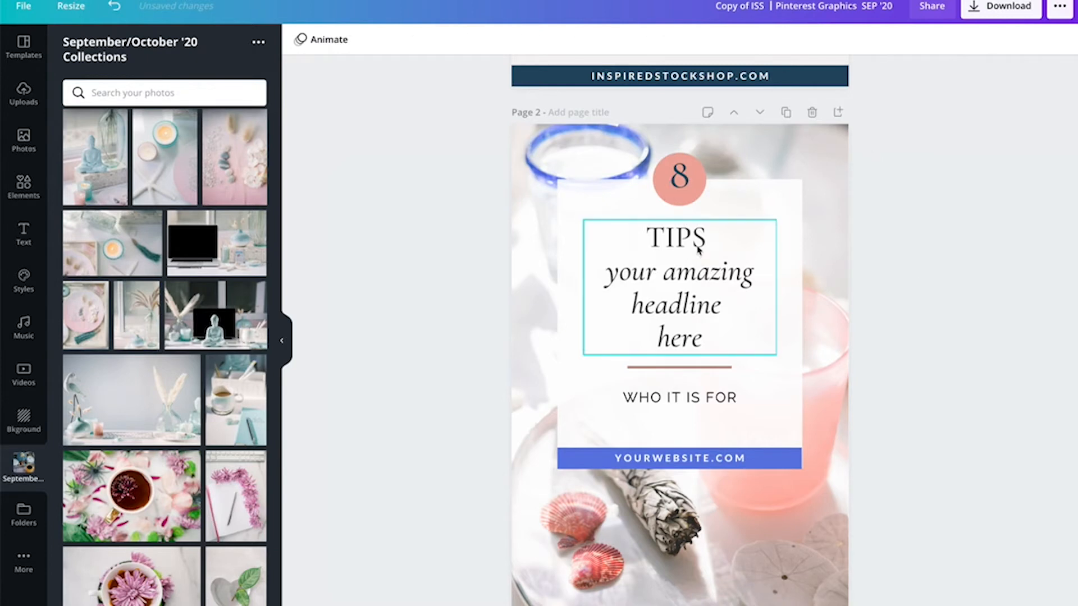
- Replace the TIPS heading word with APPS
click(696, 242)
drag(705, 239, 637, 242)
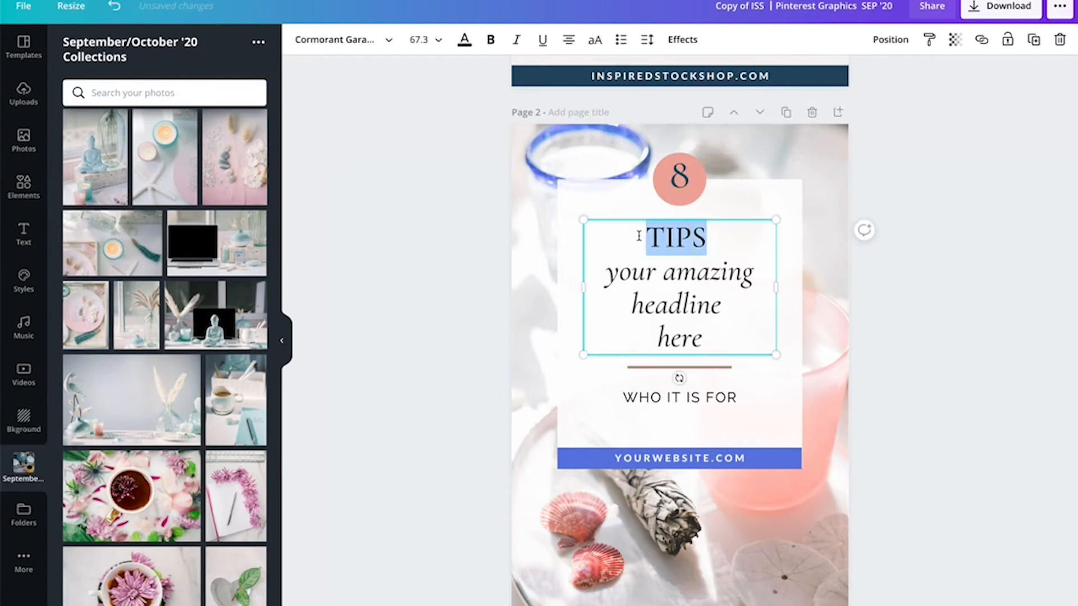
text(APPS)
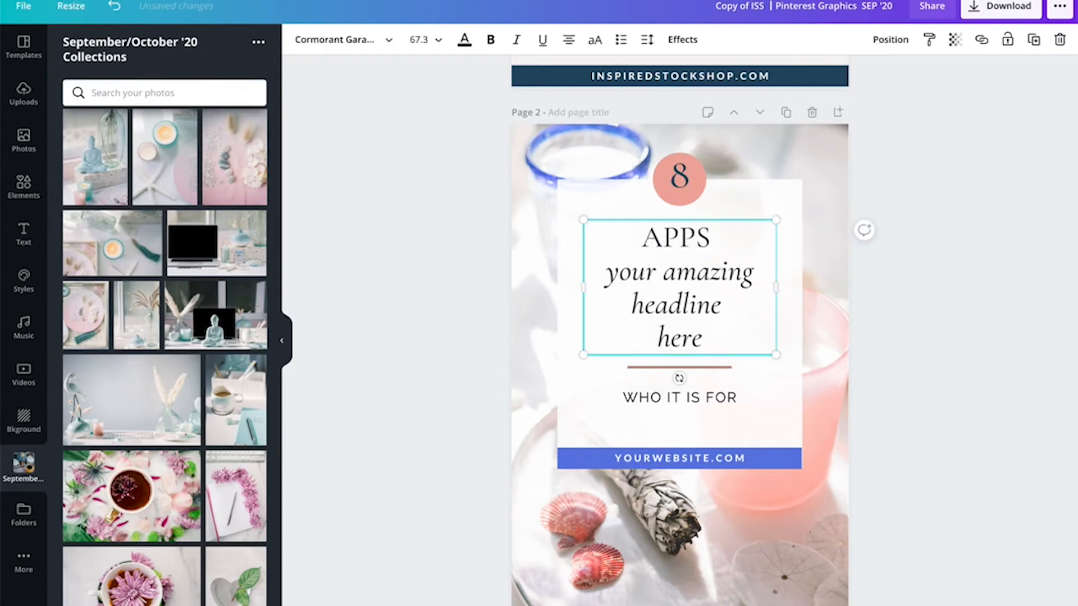
- Replace the italic headline lines with 'to run your digital online business'
click(631, 267)
click(614, 270)
click(668, 304)
click(700, 325)
drag(605, 274, 710, 327)
text(to )
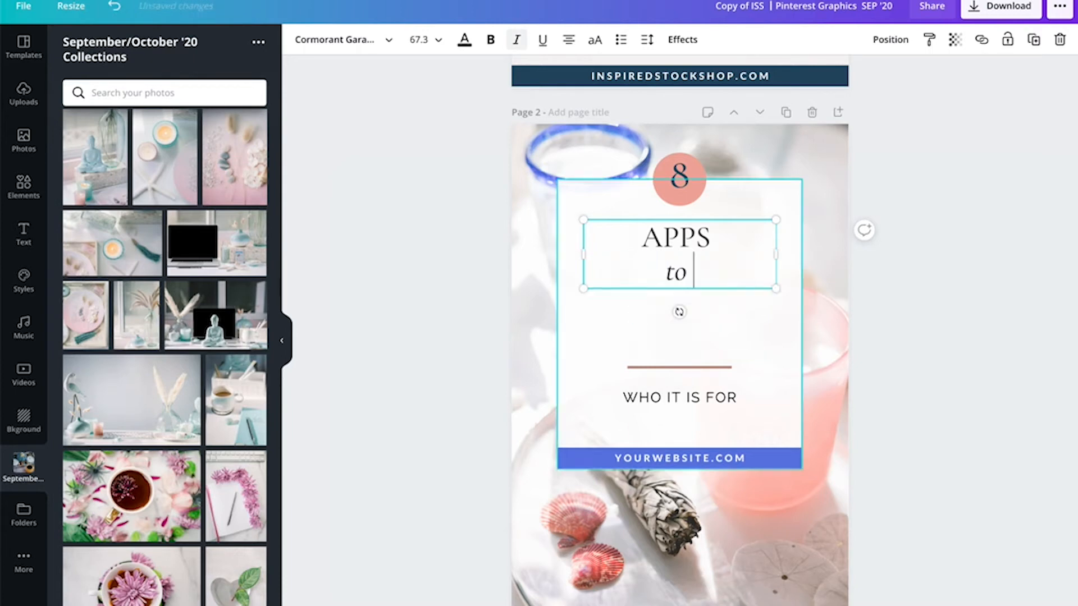
text(run your digital )
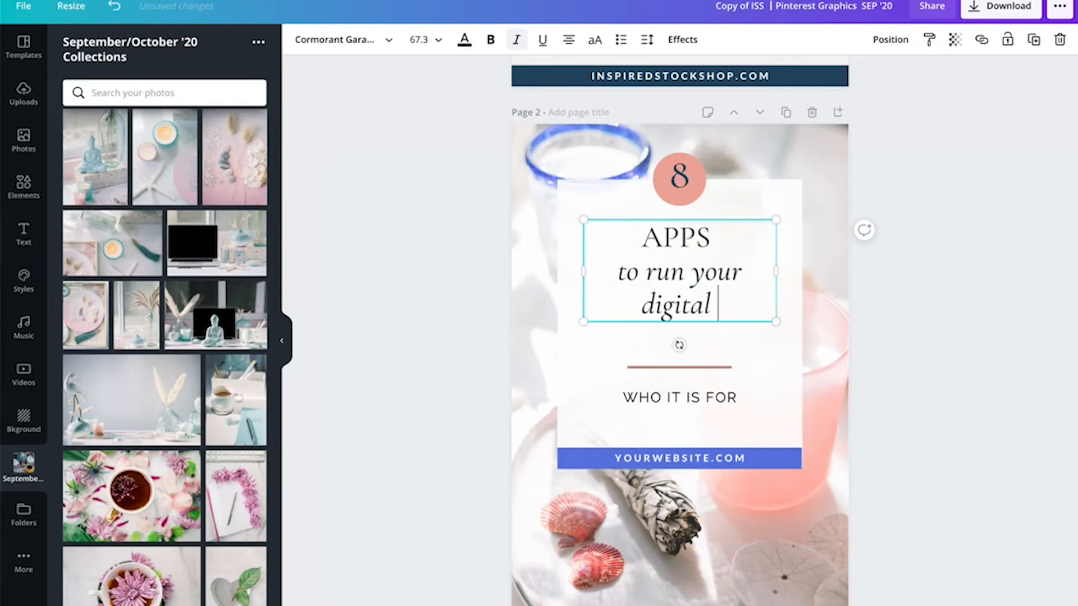
text(online busin)
text(ess)
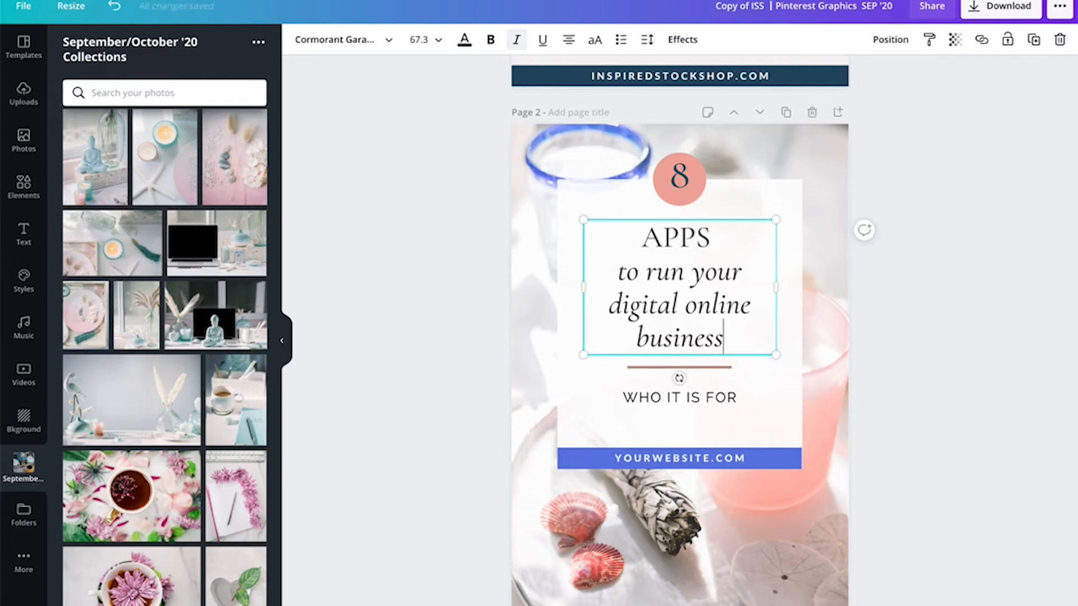
- Switch to the blog post in the browser and scroll to review its apps heading wording
key(super+Tab)
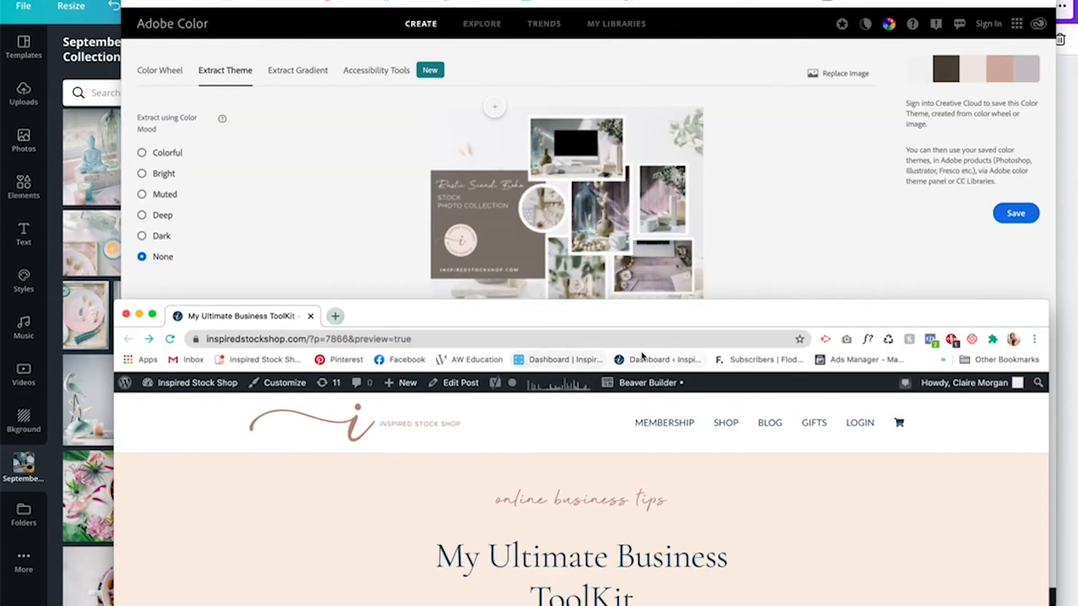
scroll(676, 478, down, 10)
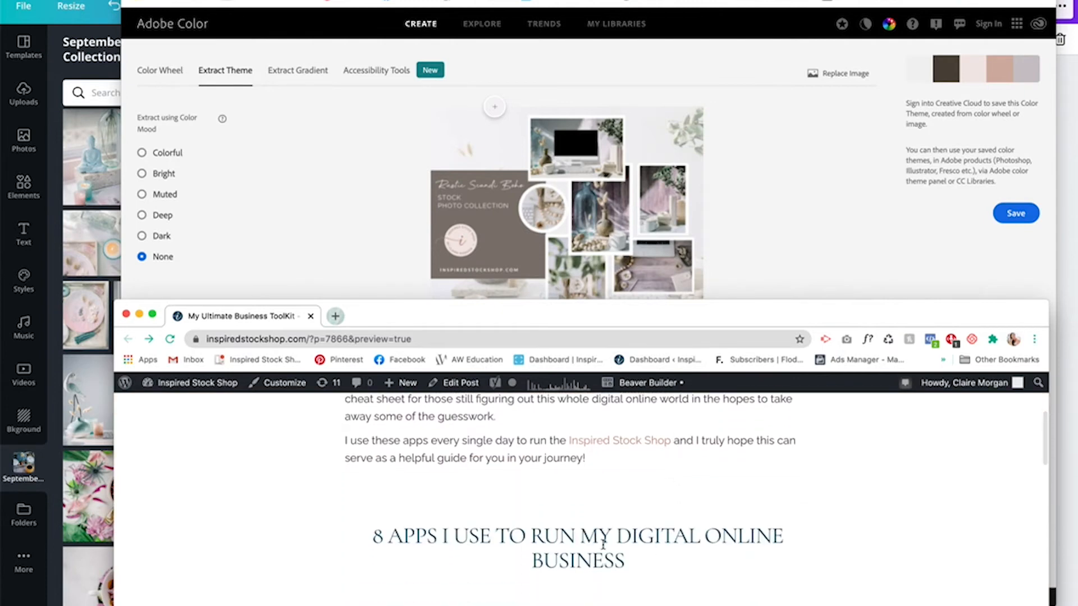
click(53, 162)
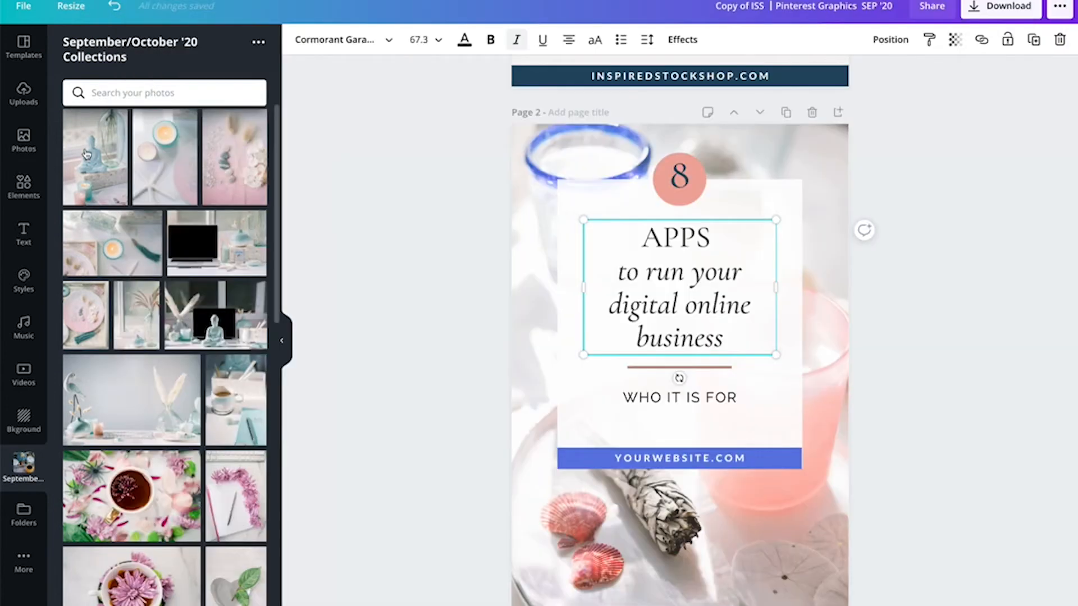
- Replace the WHO IT IS FOR subtitle with MY ULTIMATE TOOLKIT
double_click(719, 405)
key(ctrl+a)
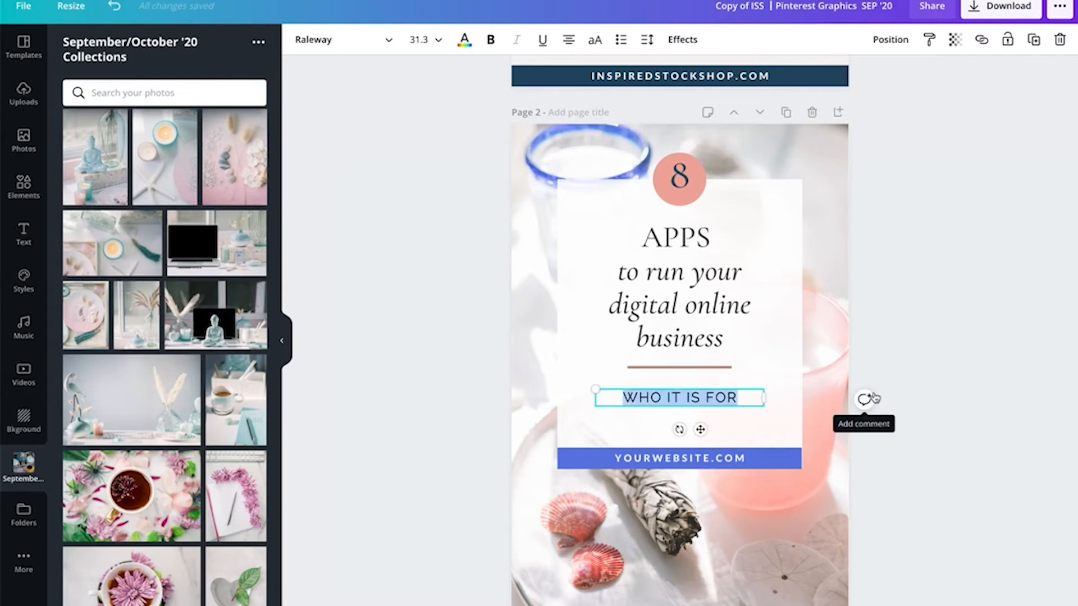
text(MY UNL)
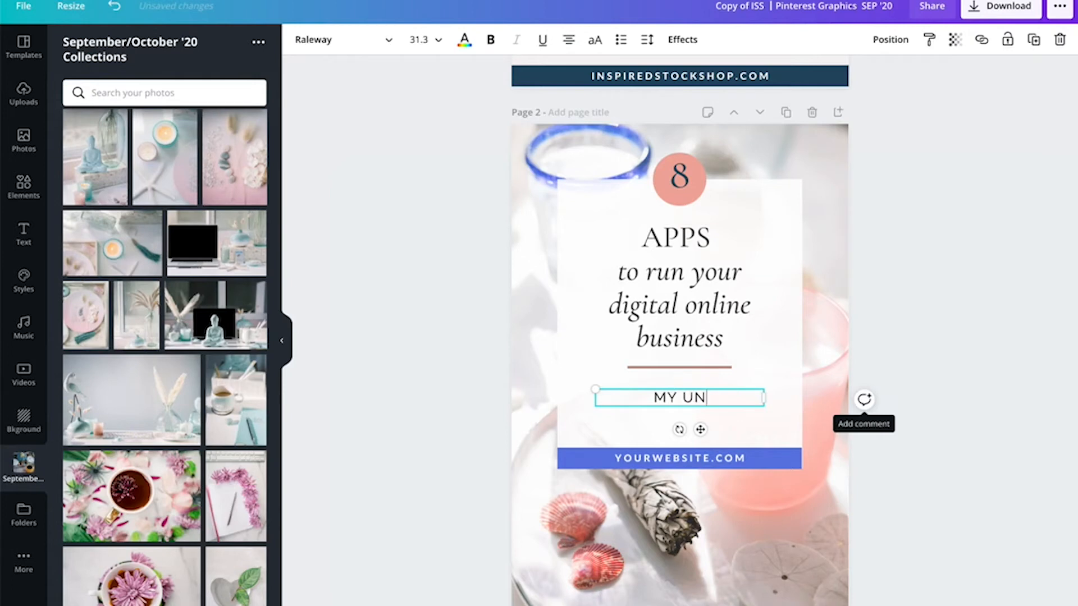
key(BackSpace)
key(BackSpace)
text(LITM)
key(BackSpace)
key(BackSpace)
key(BackSpace)
text(TIMATE TO)
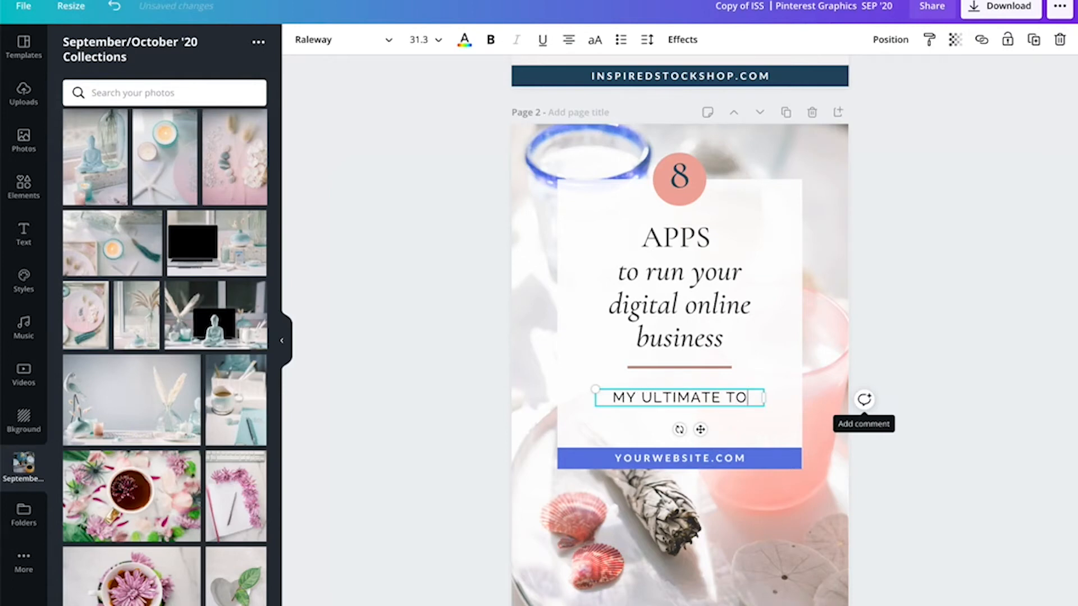
text(OLKIT)
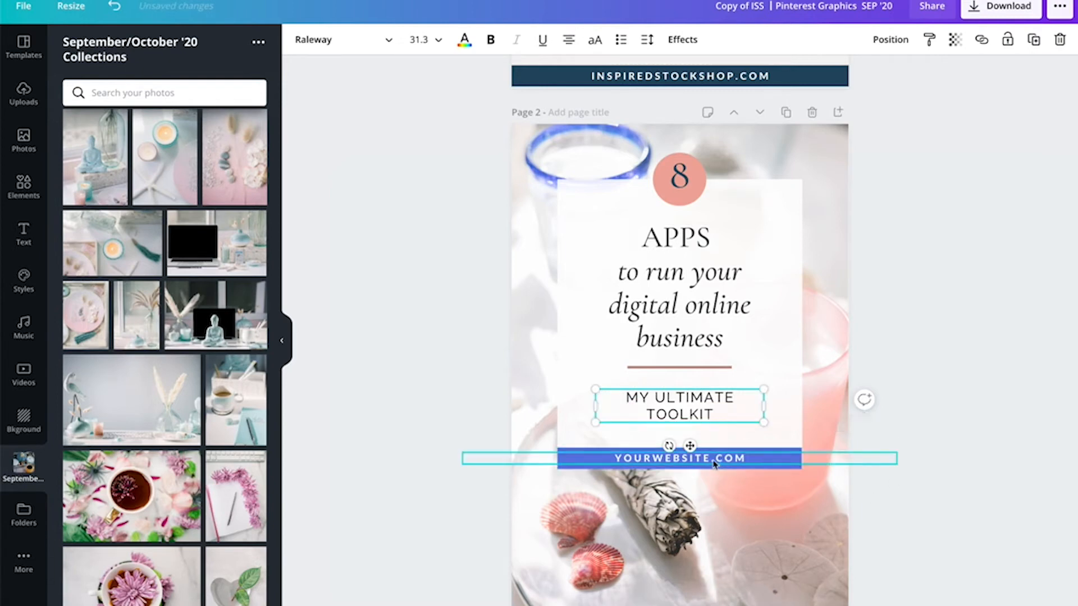
- Change the YOURWEBSITE.COM footer text to INSPIREDSTOCKSHOP.COM
click(747, 459)
drag(673, 459, 613, 458)
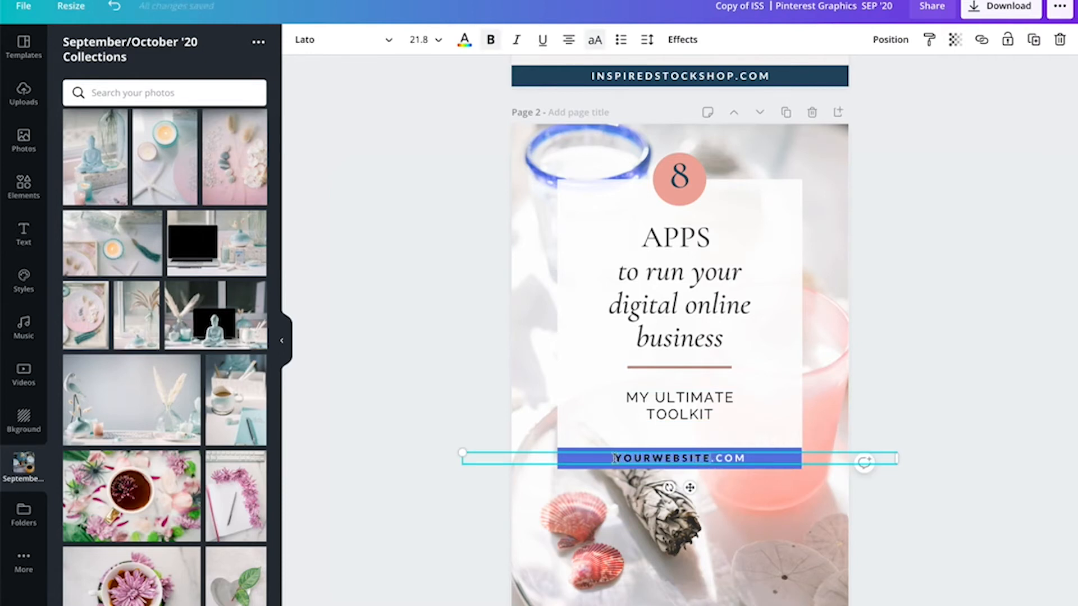
text(INSPIREDSTOCK)
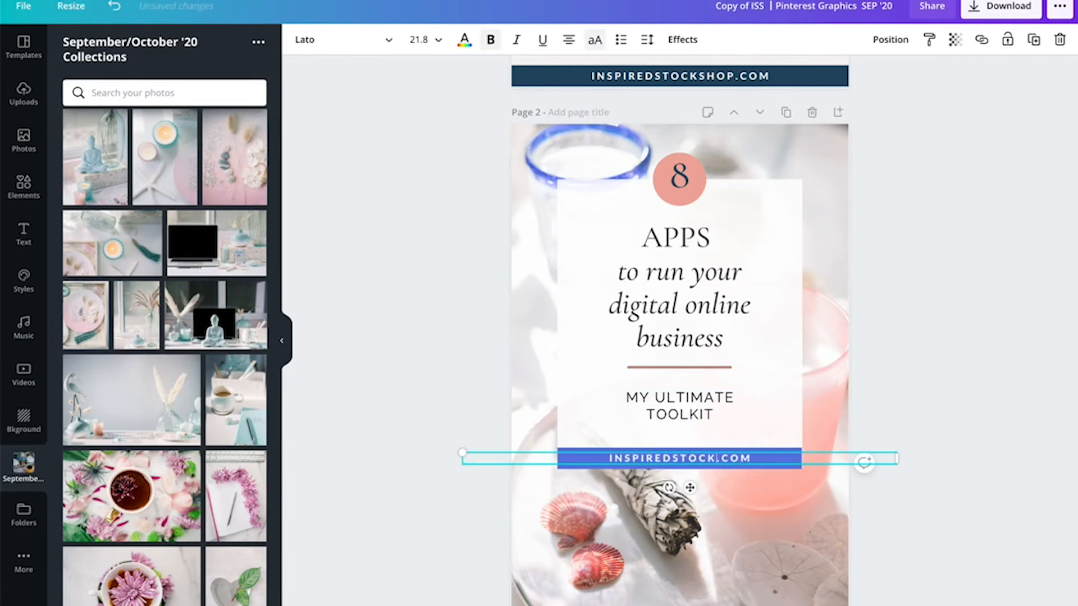
text(SHOP)
click(915, 397)
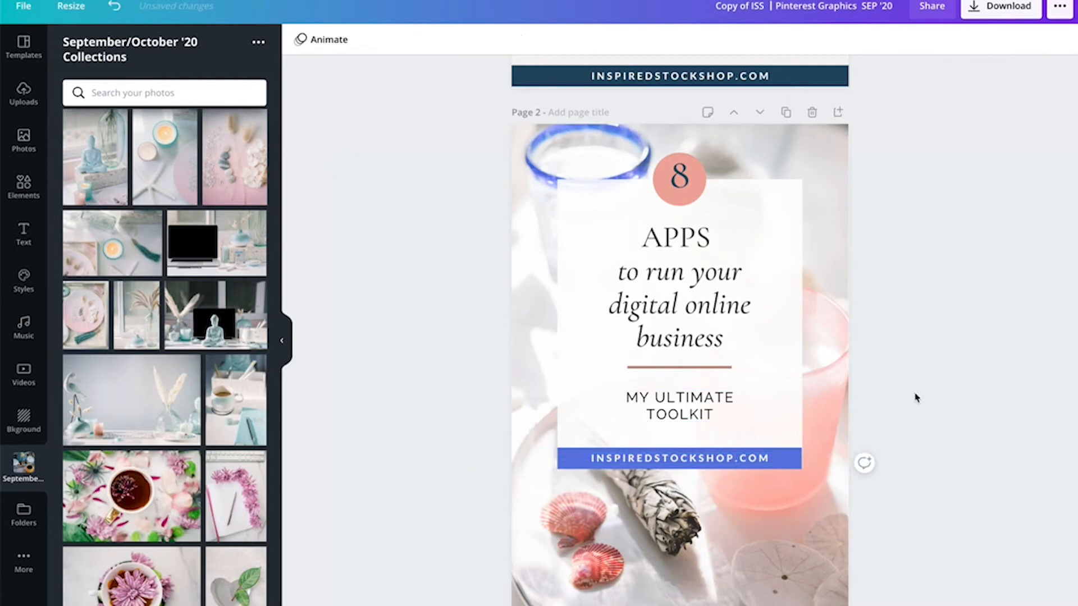
- Replace the page 2 background with the coffee cup and blue notebook photo from the collection
click(806, 586)
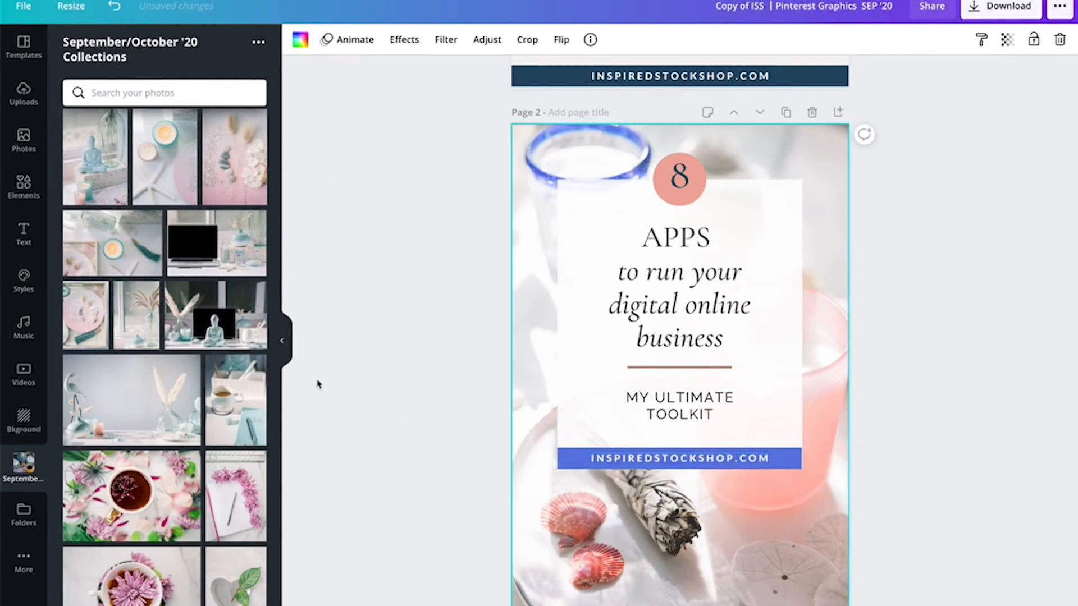
scroll(211, 365, down, 2)
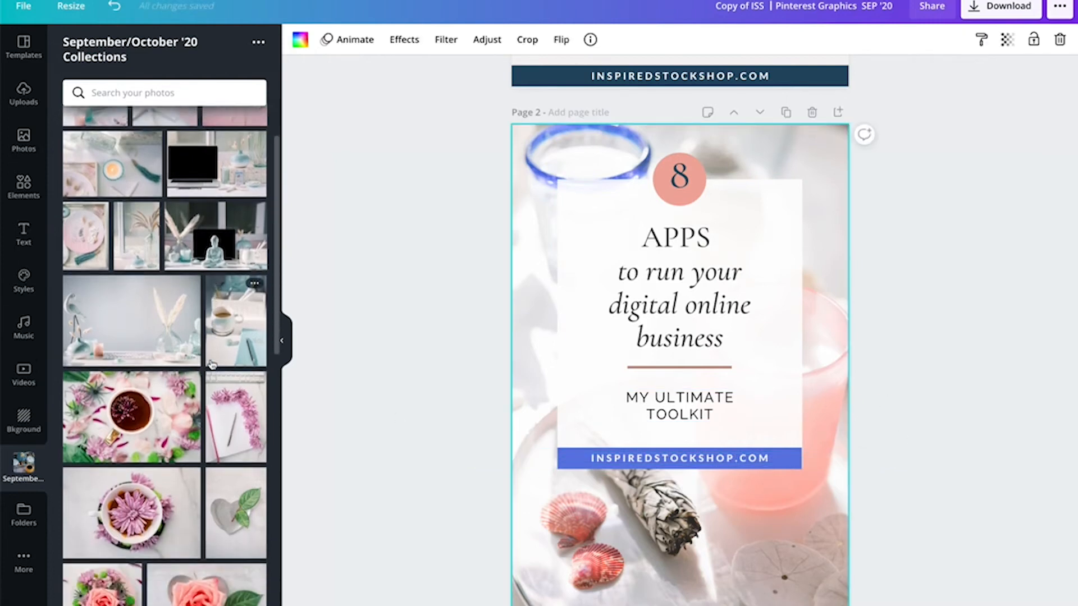
click(243, 321)
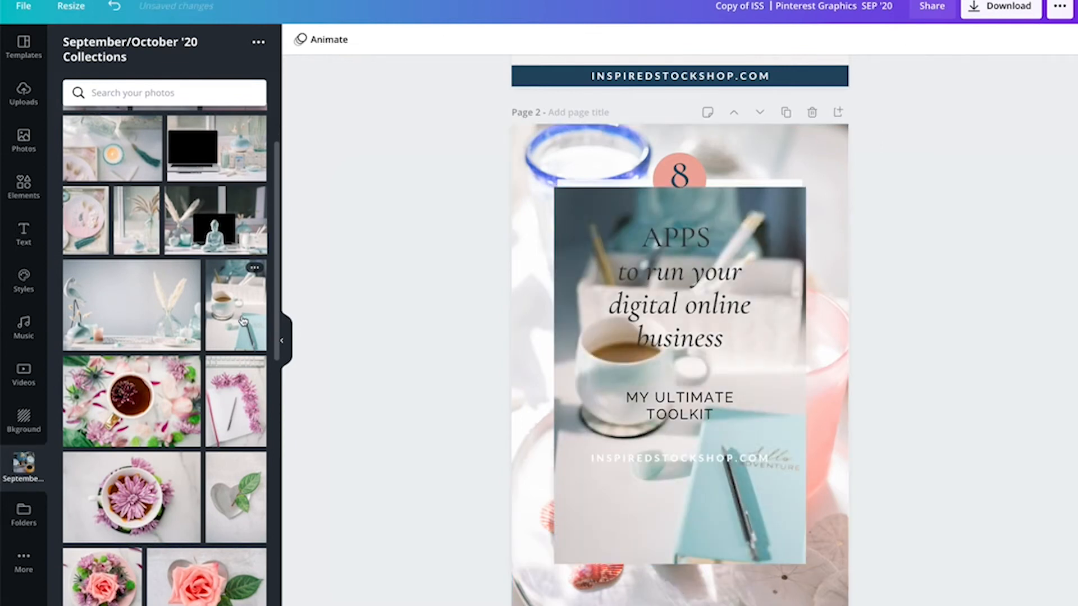
click(601, 550)
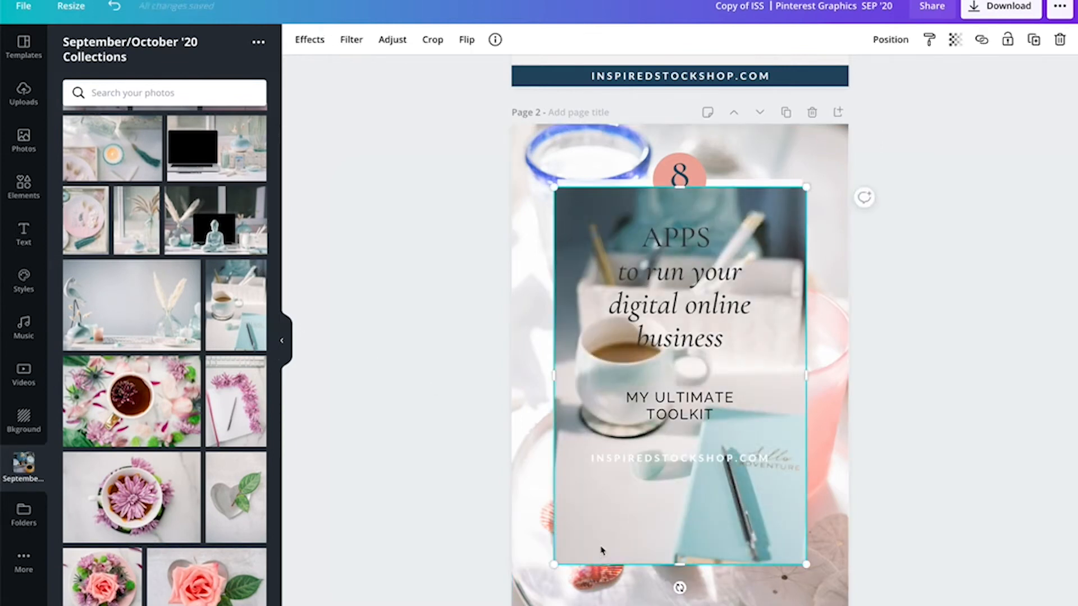
key(Delete)
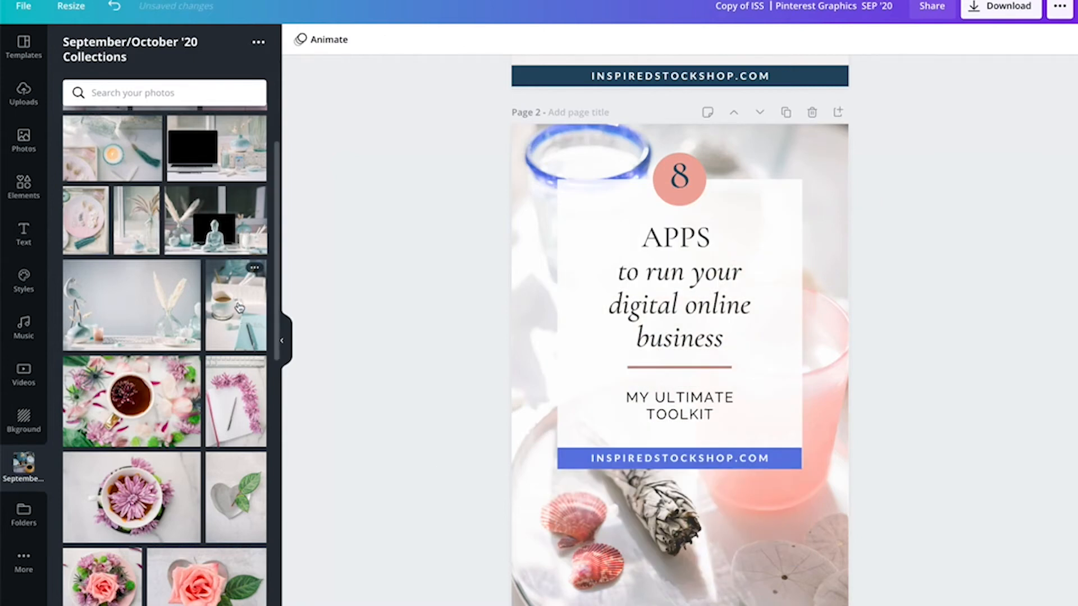
drag(239, 307, 513, 531)
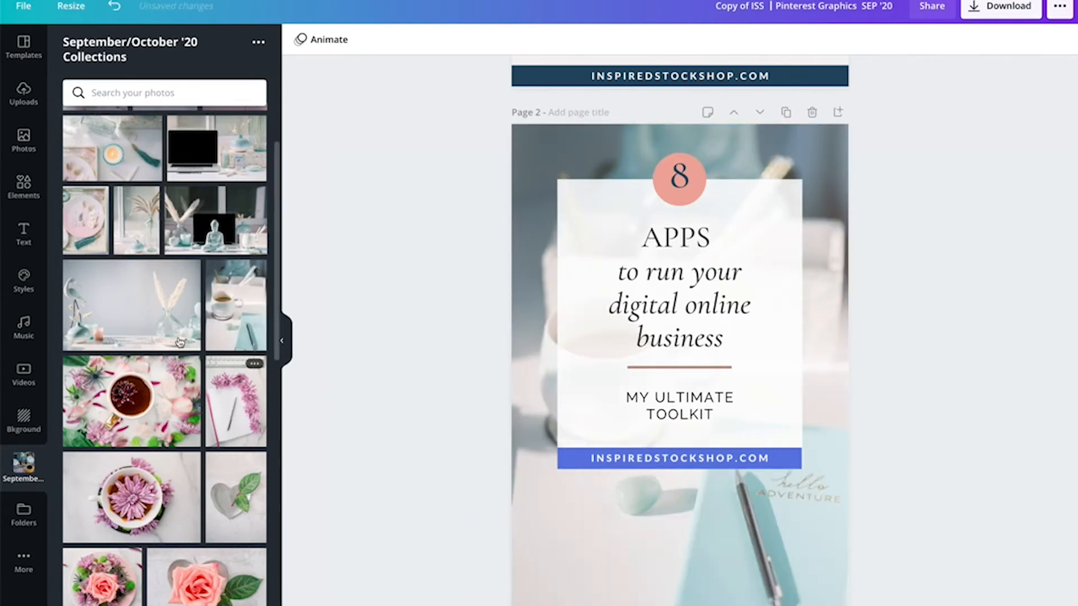
- Replace the page 2 background with the photo of a woman sitting outdoors with a laptop
scroll(160, 341, up, 2)
scroll(168, 345, down, 10)
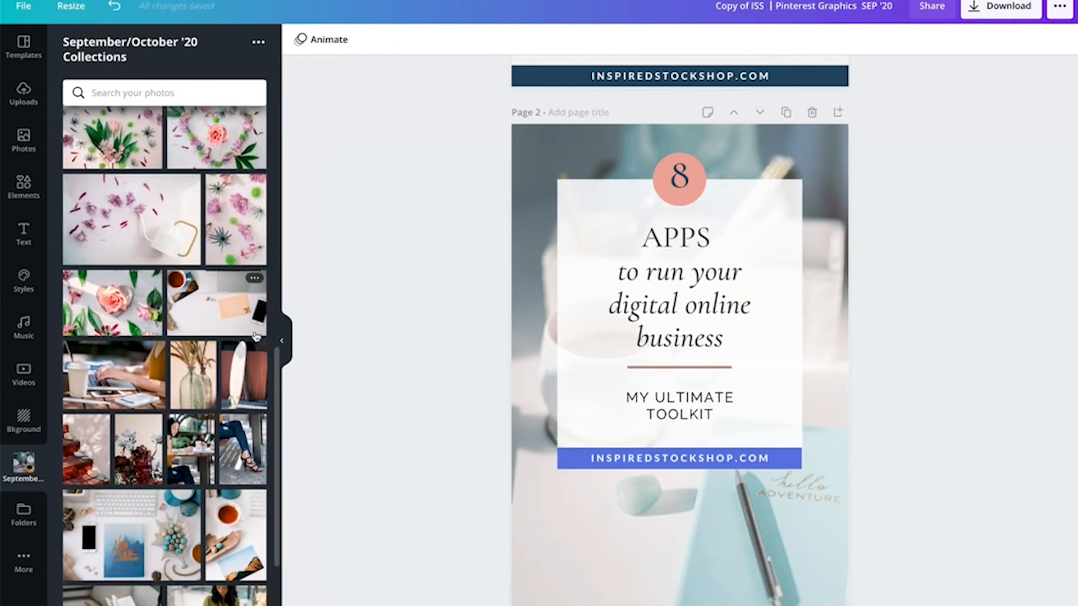
scroll(161, 515, down, 5)
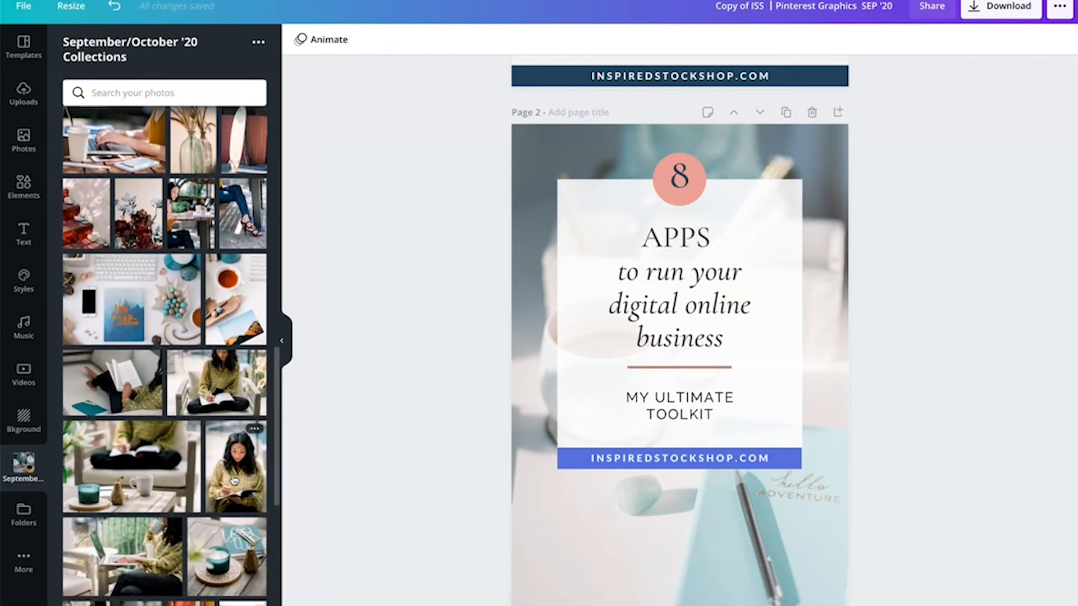
scroll(213, 505, down, 2)
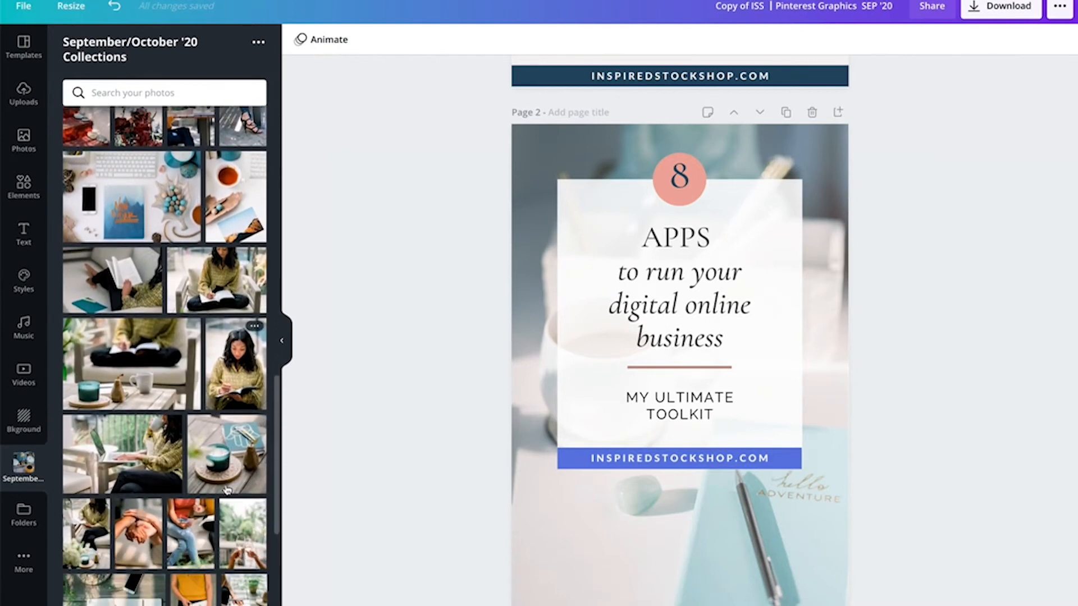
scroll(227, 490, down, 3)
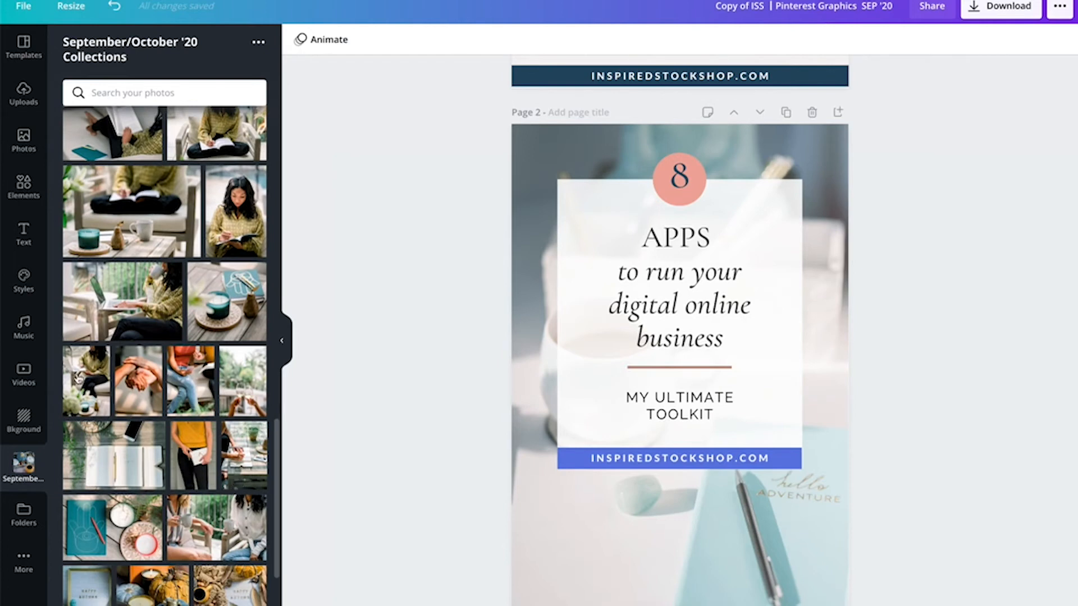
drag(79, 379, 527, 428)
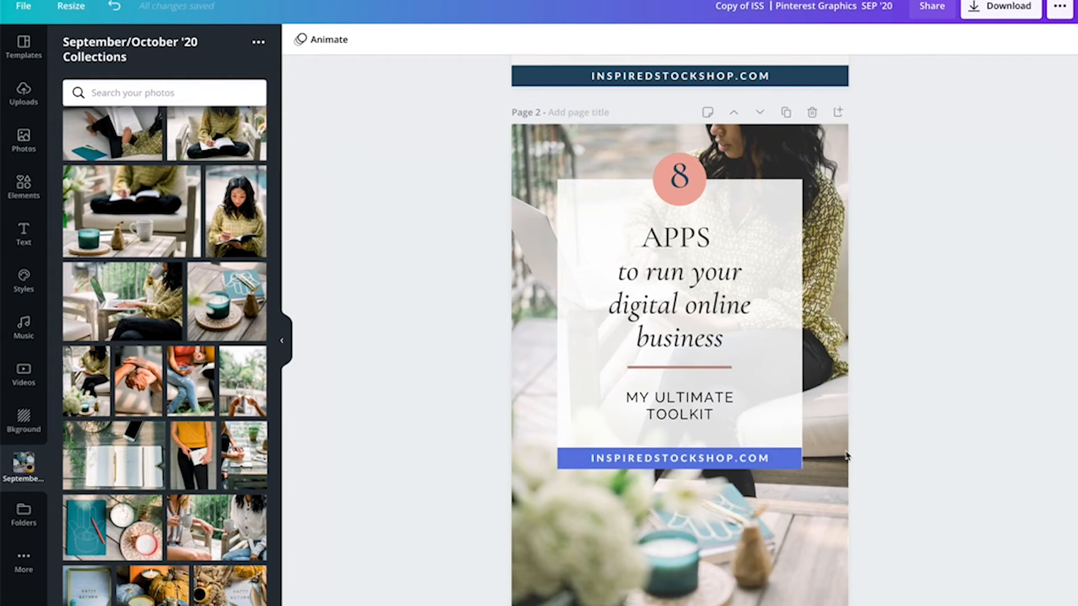
- Recolor the page 2 footer bar with the olive photo colour
click(806, 466)
click(796, 463)
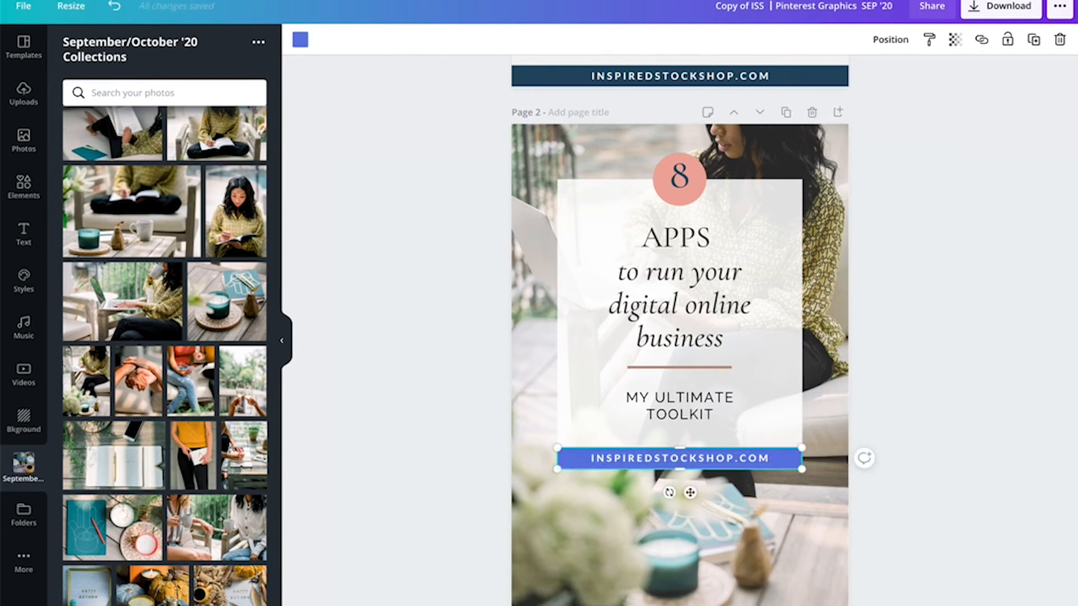
click(301, 41)
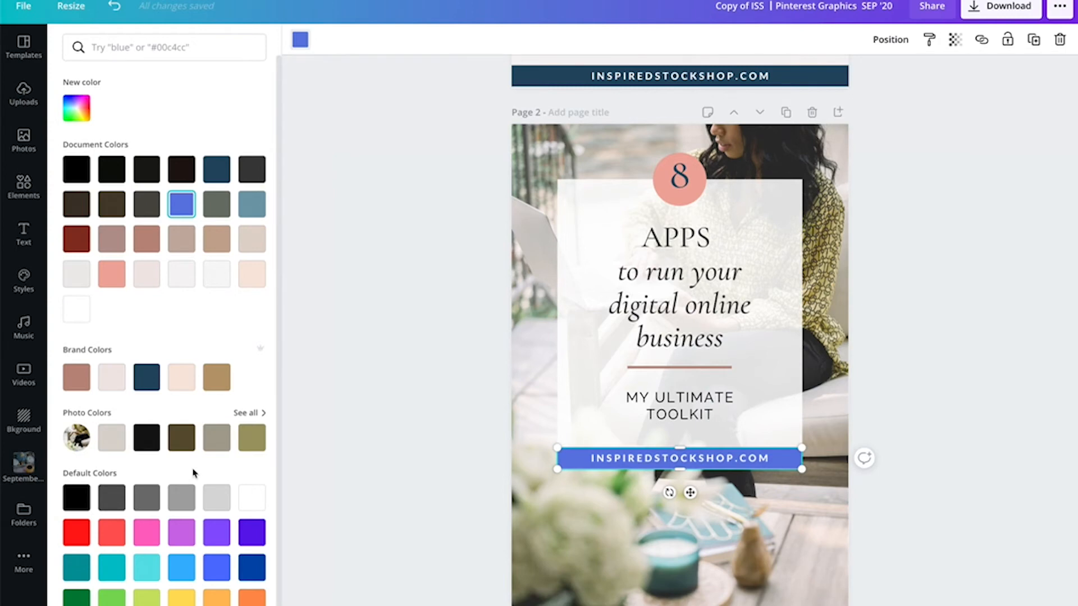
click(261, 449)
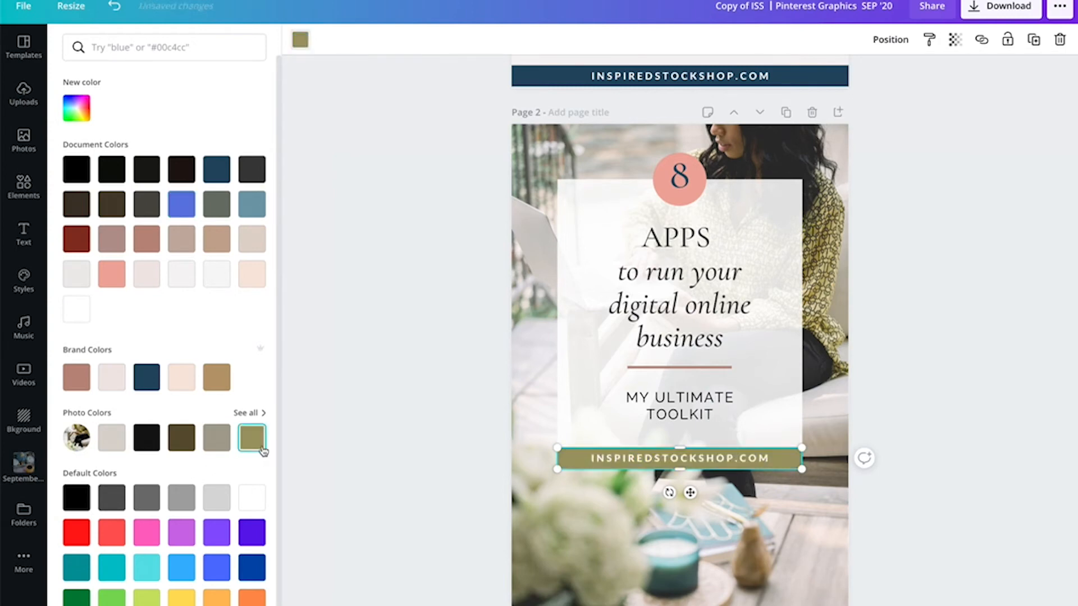
- Recolor the circle behind the number 8 with the olive photo colour
click(685, 193)
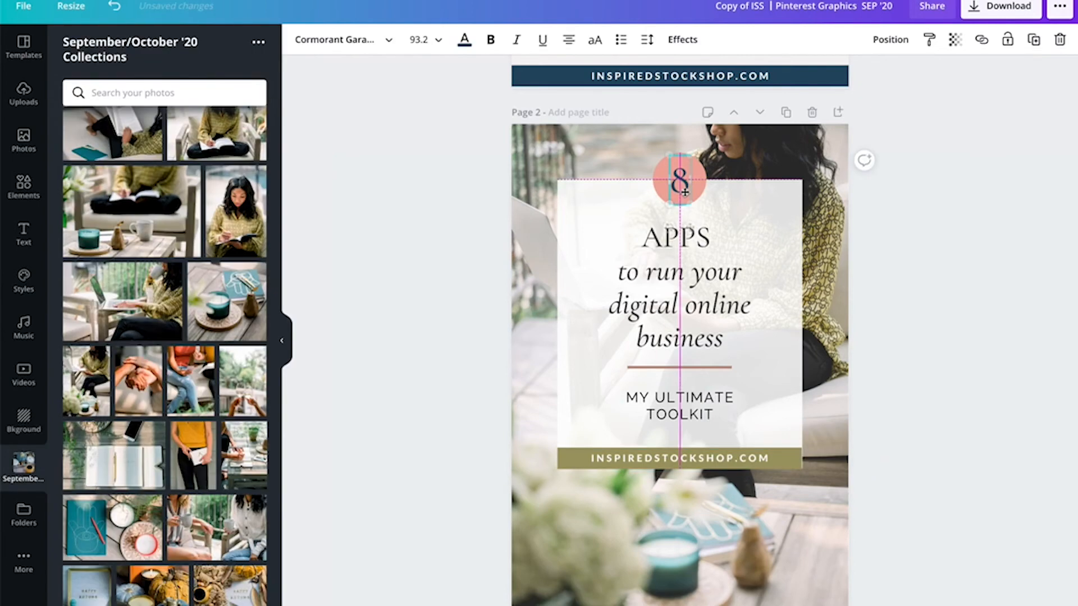
click(700, 199)
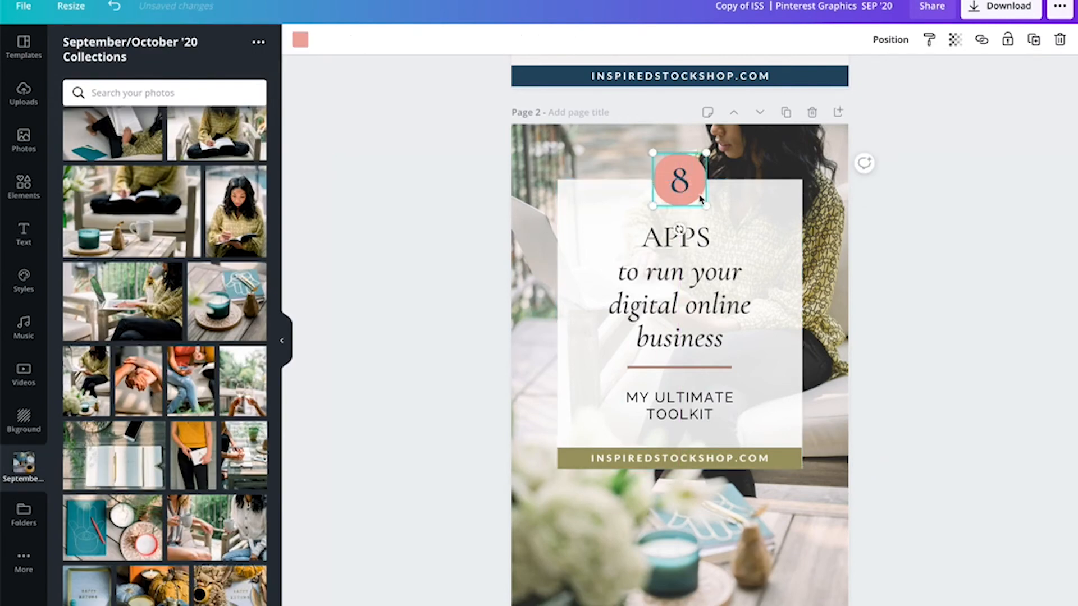
click(301, 40)
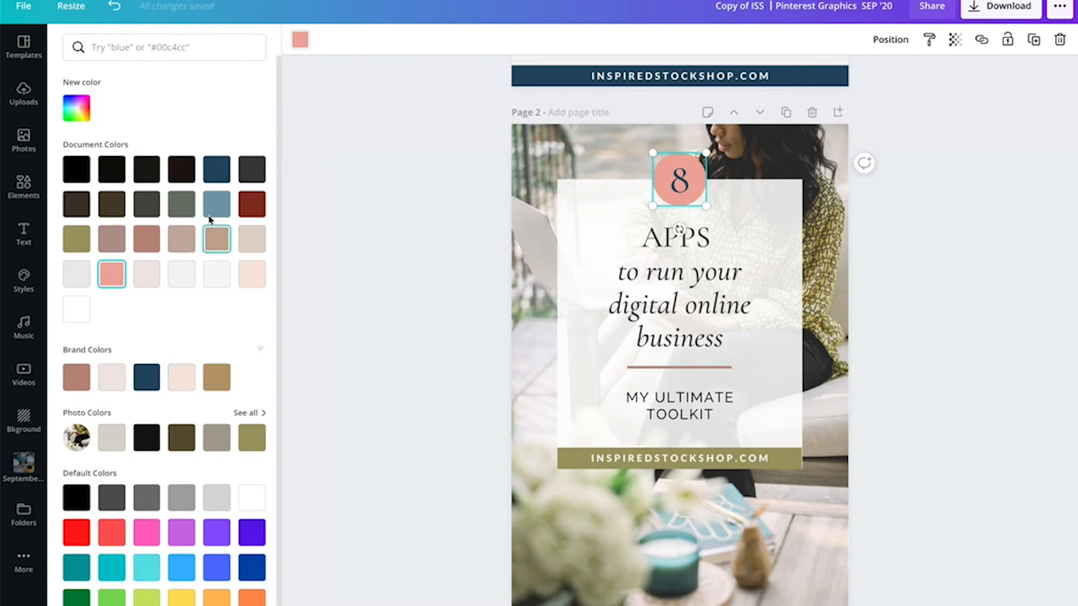
click(84, 247)
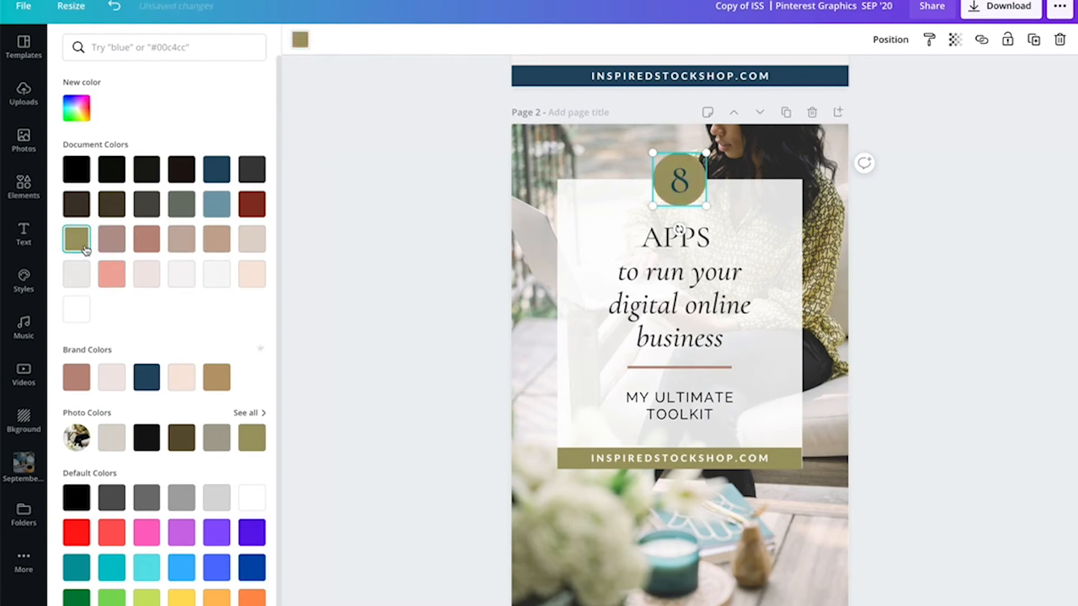
click(181, 207)
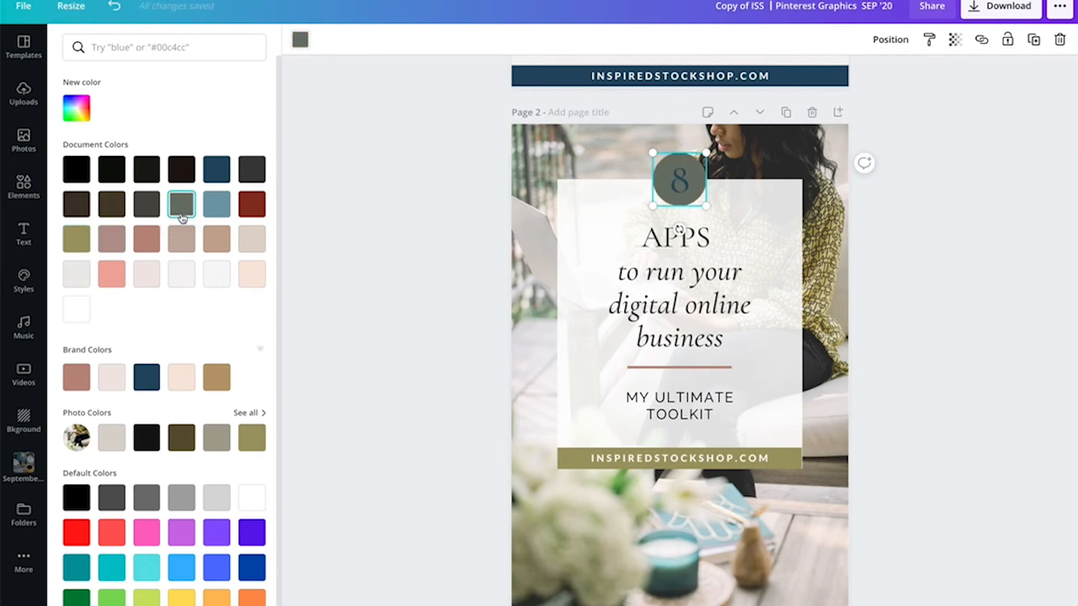
click(82, 247)
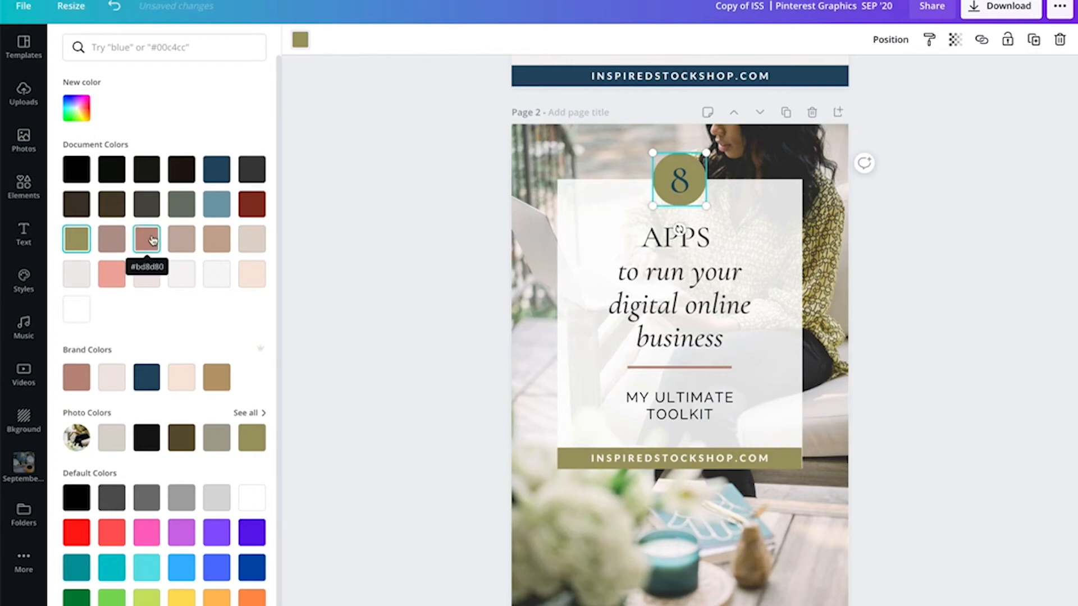
scroll(197, 362, down, 1)
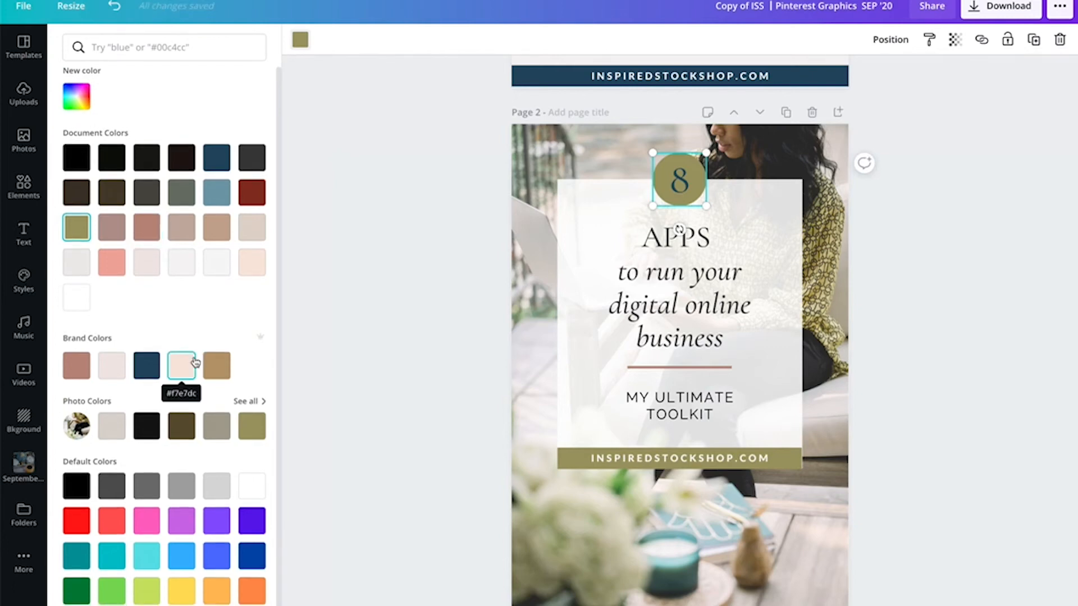
scroll(188, 362, up, 1)
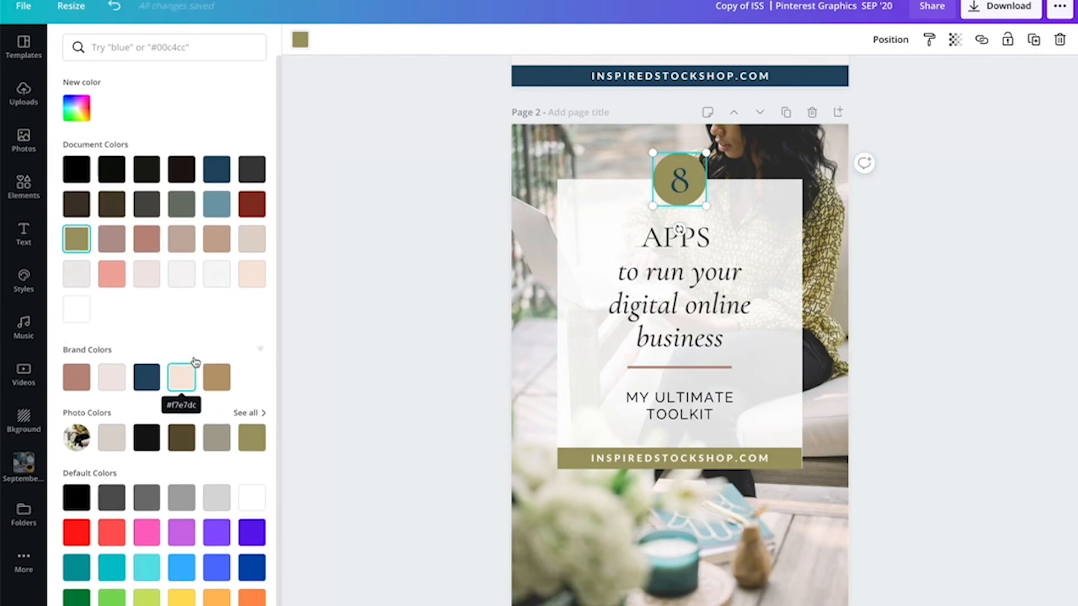
click(925, 311)
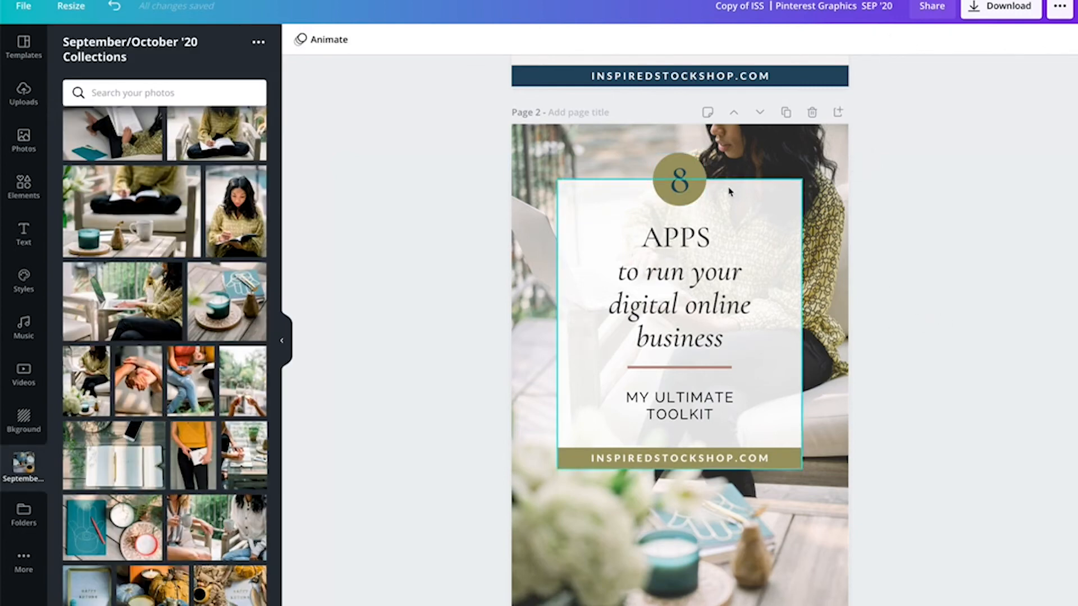
- Recolor the circle behind the number 8 black from the photo colours
click(694, 197)
click(301, 41)
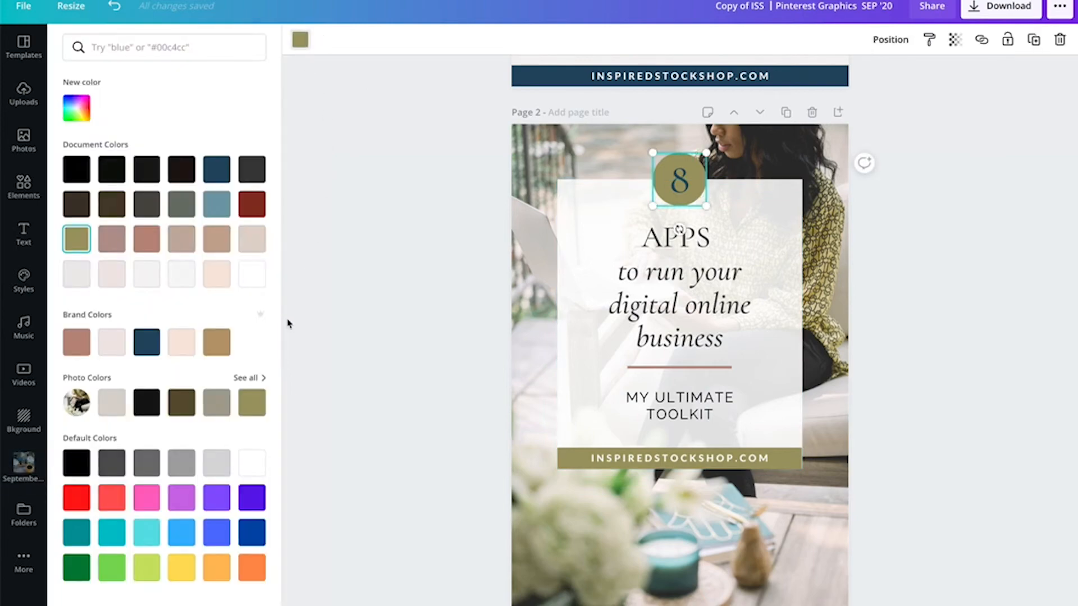
click(147, 402)
- Change the number 8 text colour to white
click(687, 191)
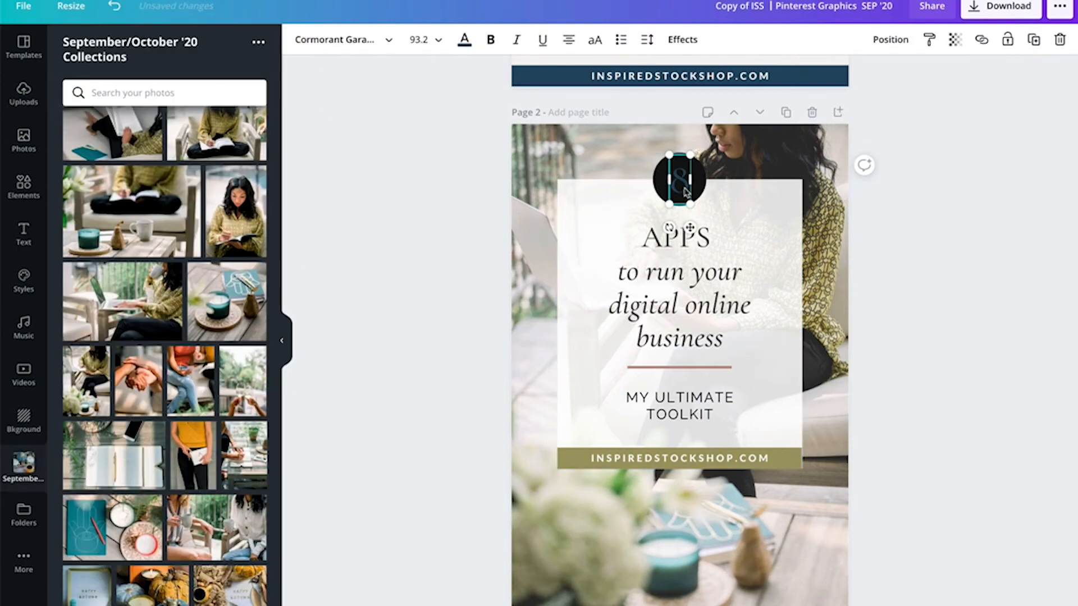
click(464, 39)
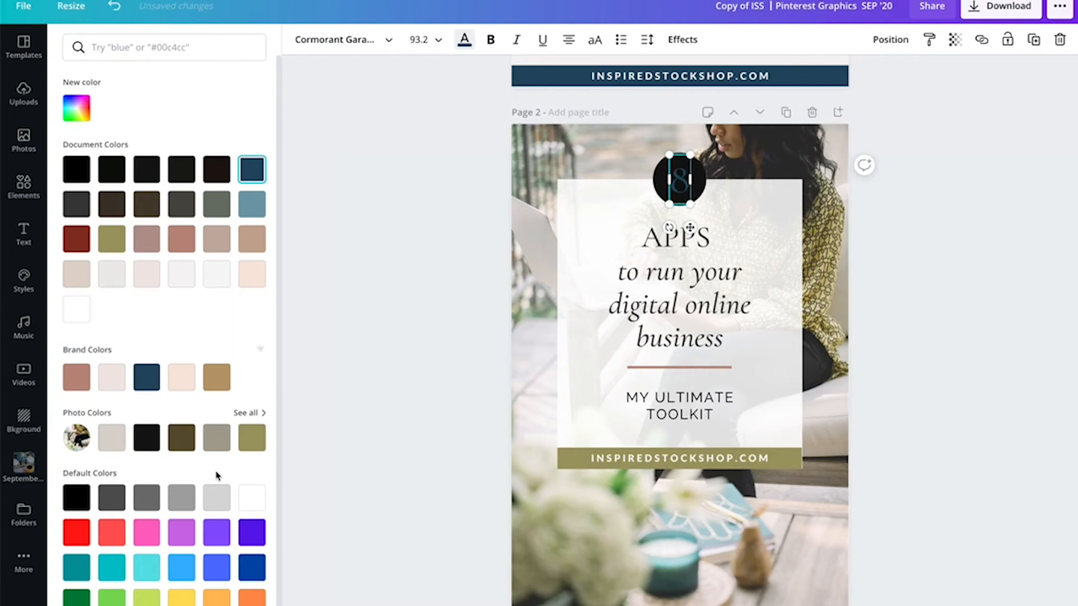
click(252, 497)
- Recolor the INSPIREDSTOCKSHOP.COM footer bar black from the photo colours
click(784, 467)
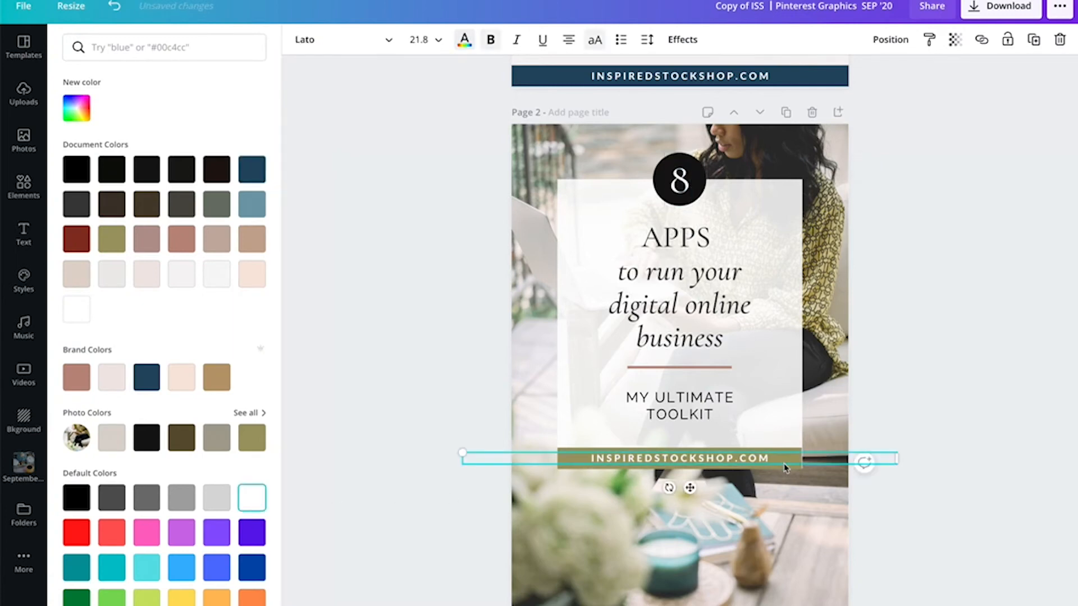
click(784, 466)
click(301, 41)
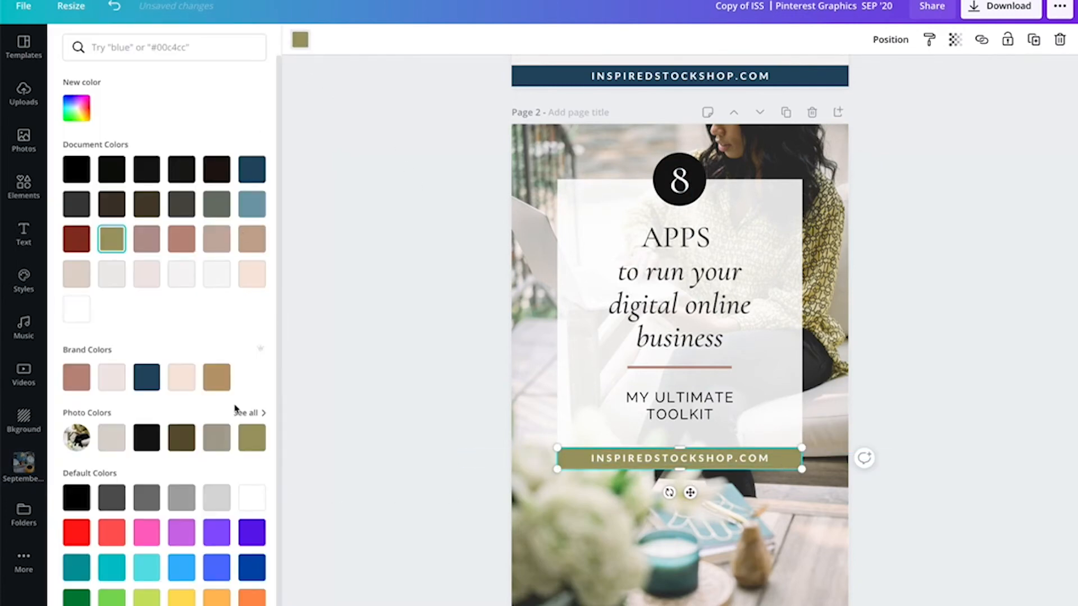
click(147, 437)
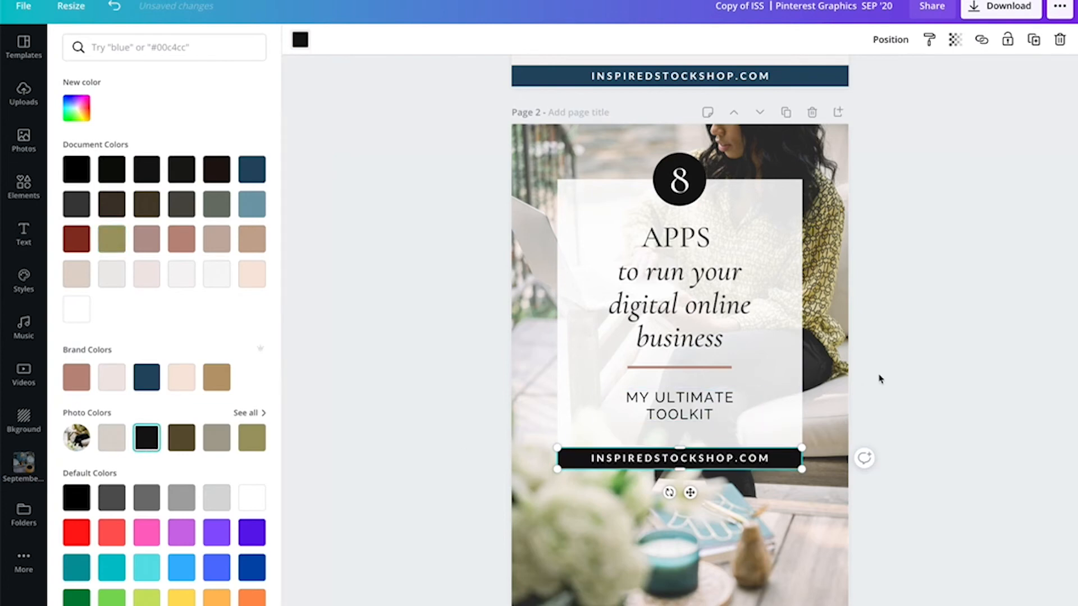
click(906, 375)
scroll(933, 370, down, 1)
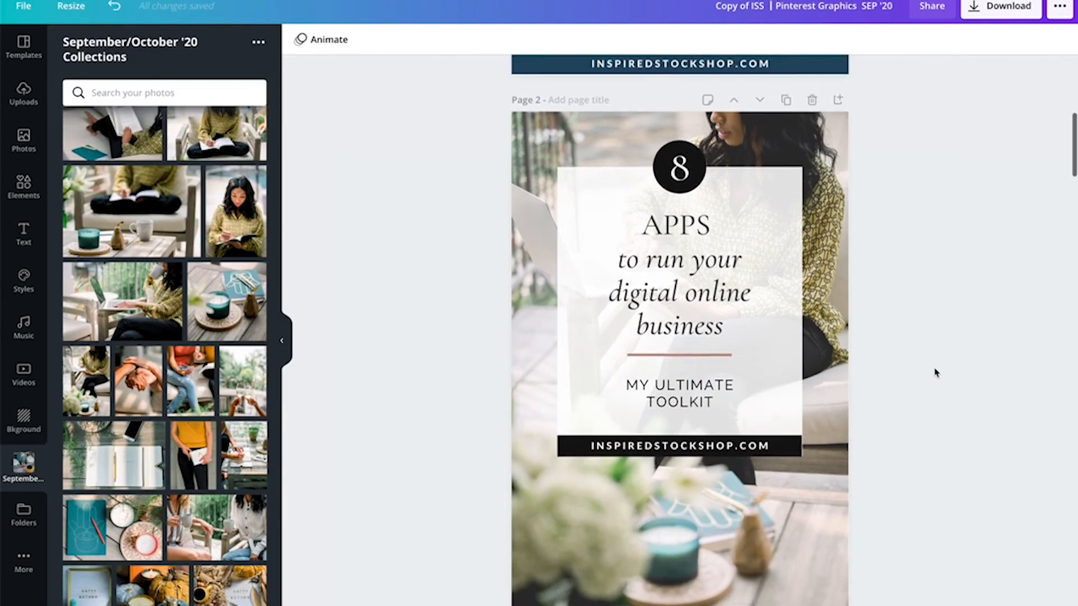
click(799, 451)
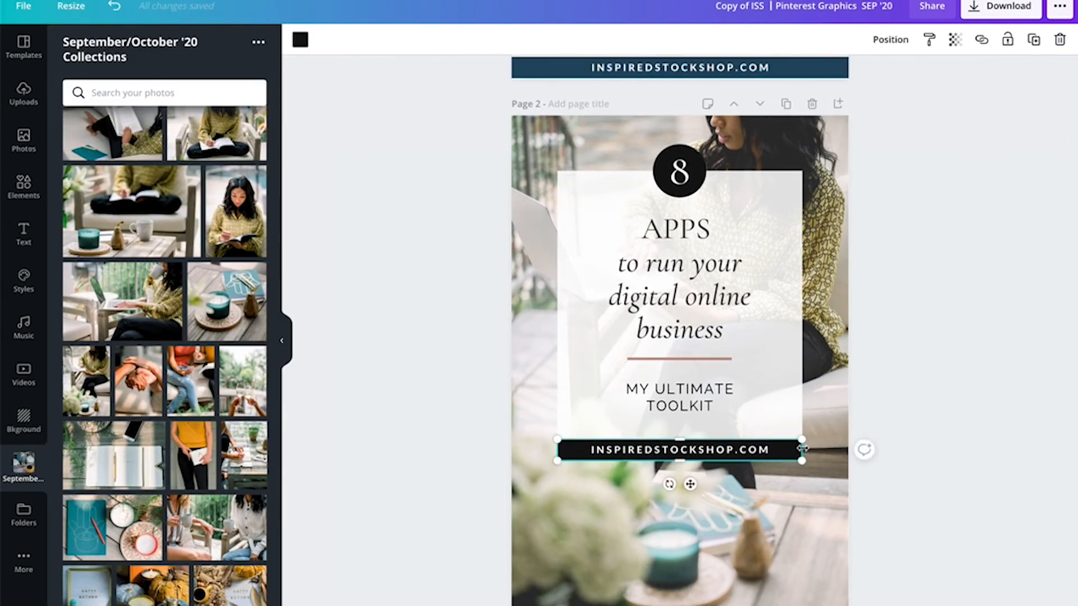
drag(803, 448, 802, 449)
click(912, 422)
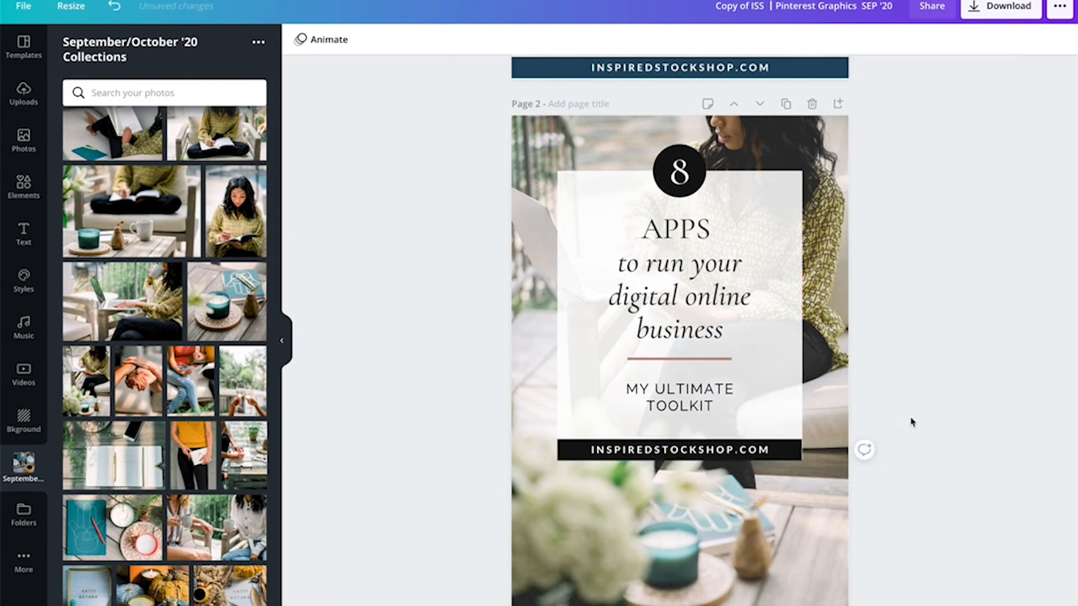
click(796, 451)
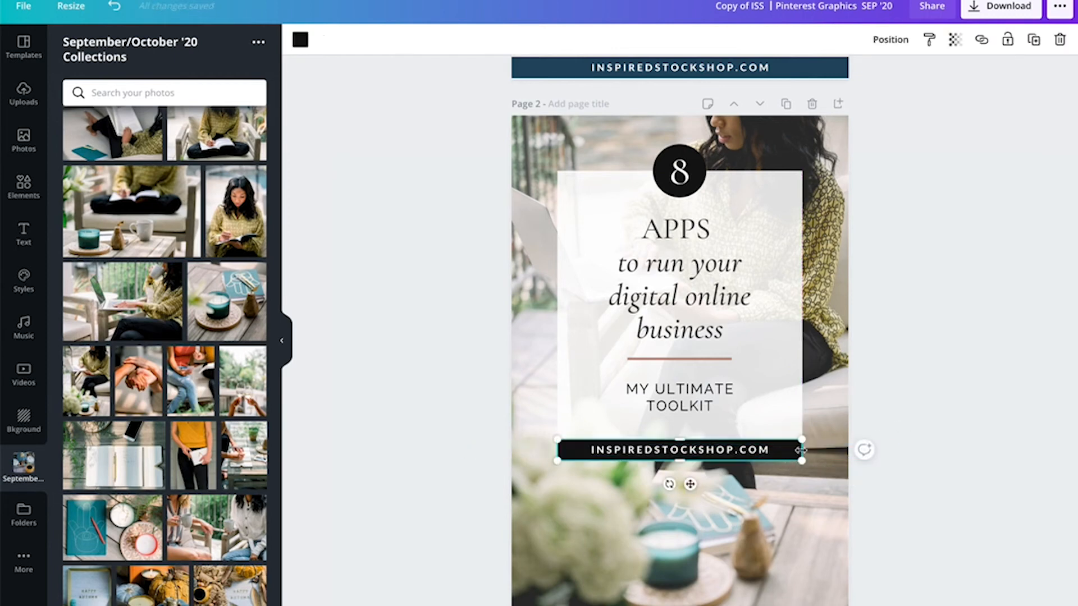
drag(808, 448, 808, 448)
click(958, 366)
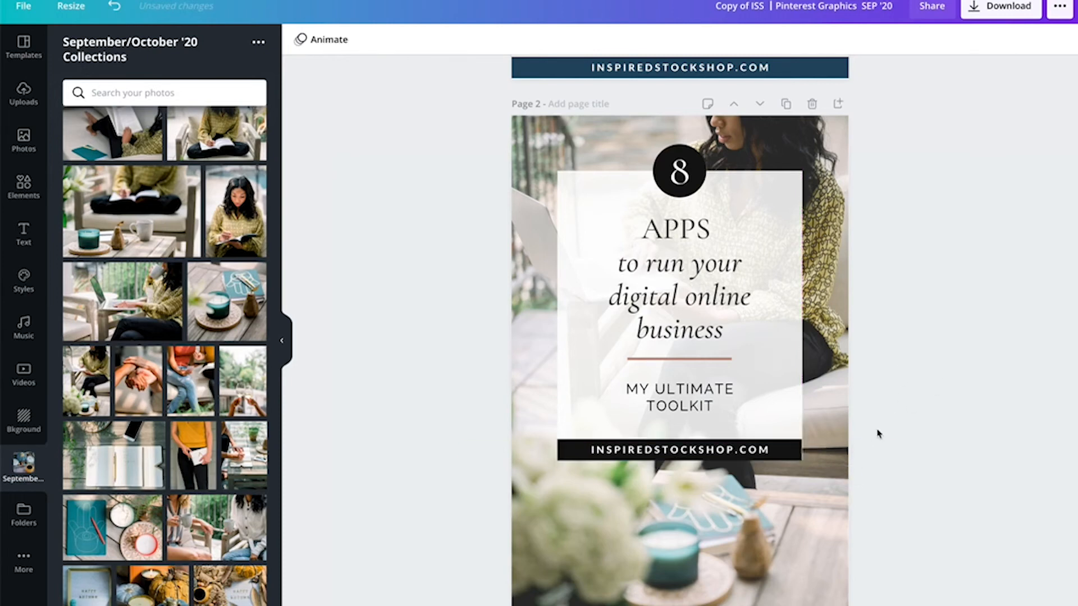
click(793, 456)
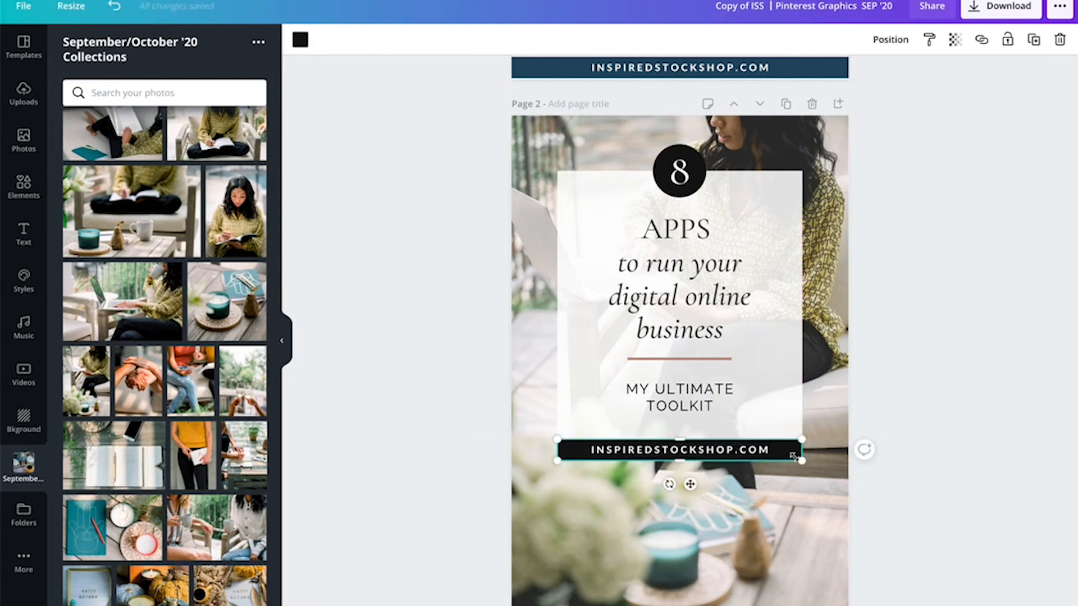
click(903, 391)
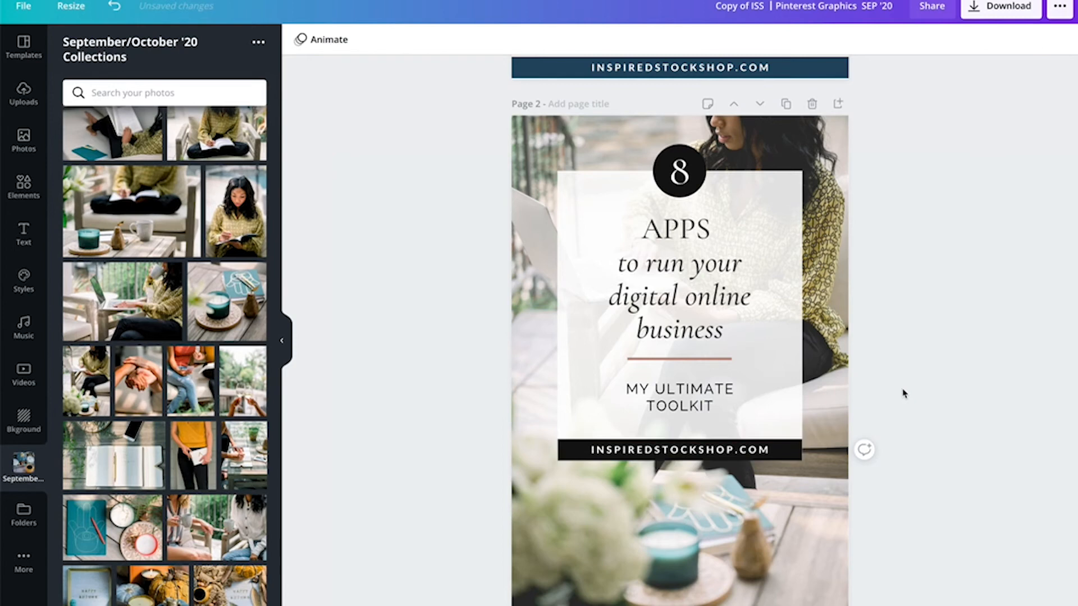
- Recolor the divider line under the headline with the olive photo colour
click(730, 365)
click(300, 40)
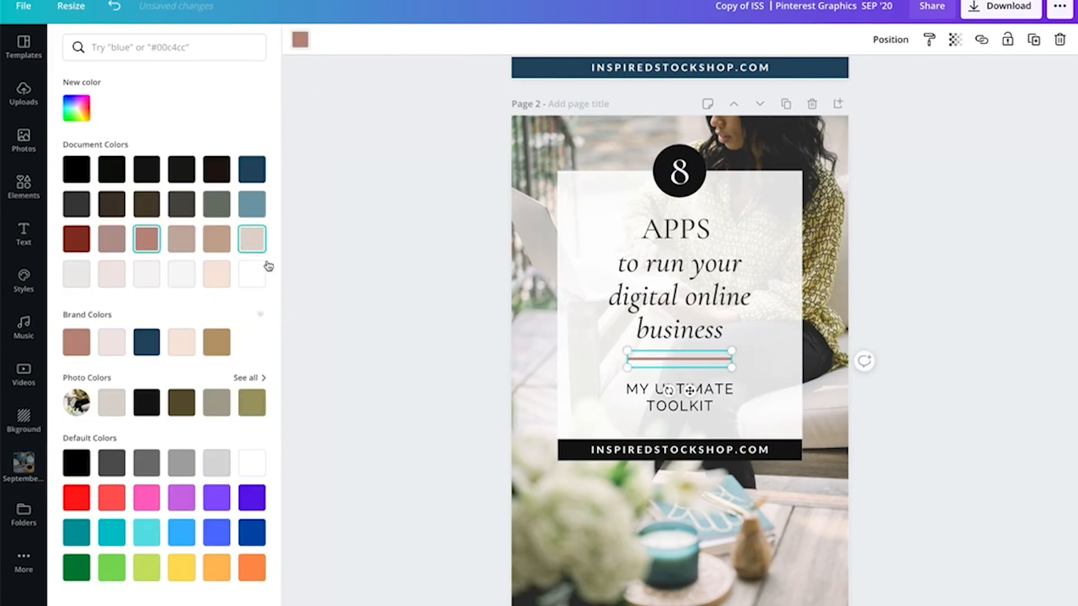
click(261, 415)
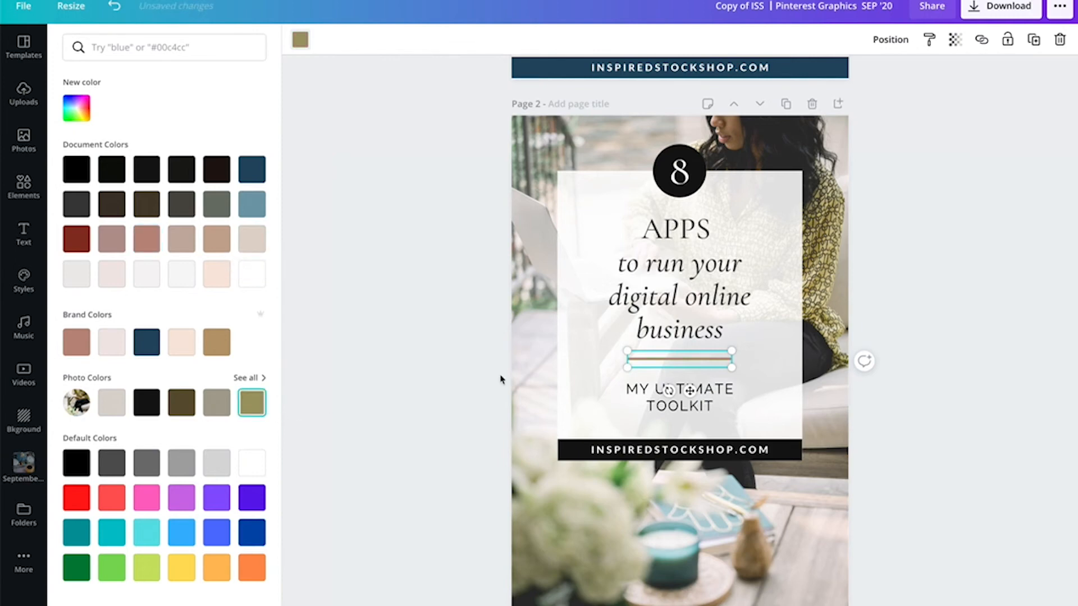
click(929, 338)
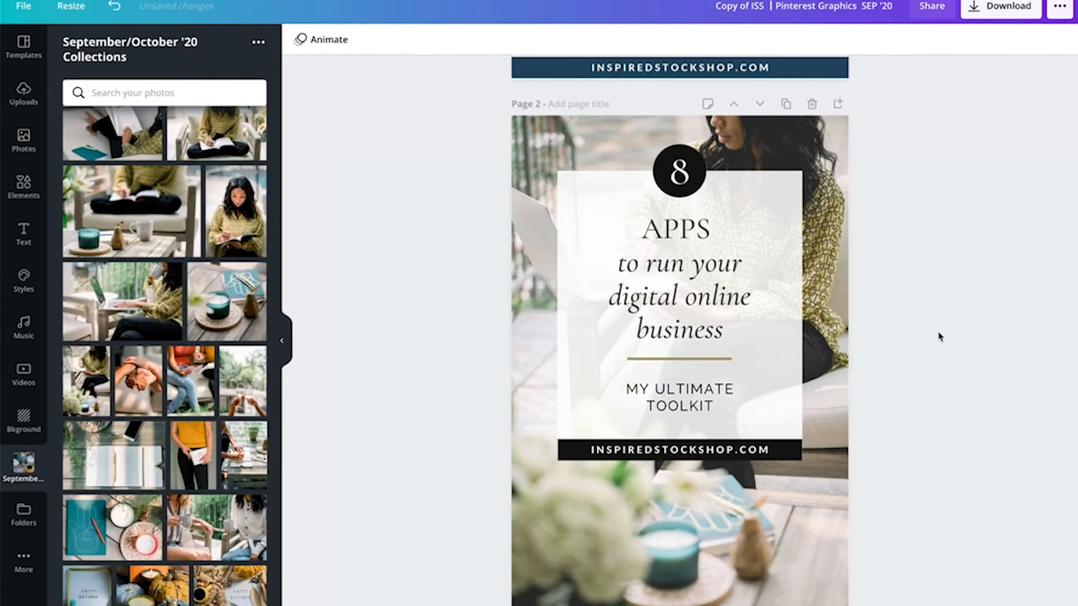
- Select all the card elements on page 2 and move them lower on the photo
scroll(939, 336, up, 1)
drag(997, 493, 584, 190)
drag(686, 191, 686, 270)
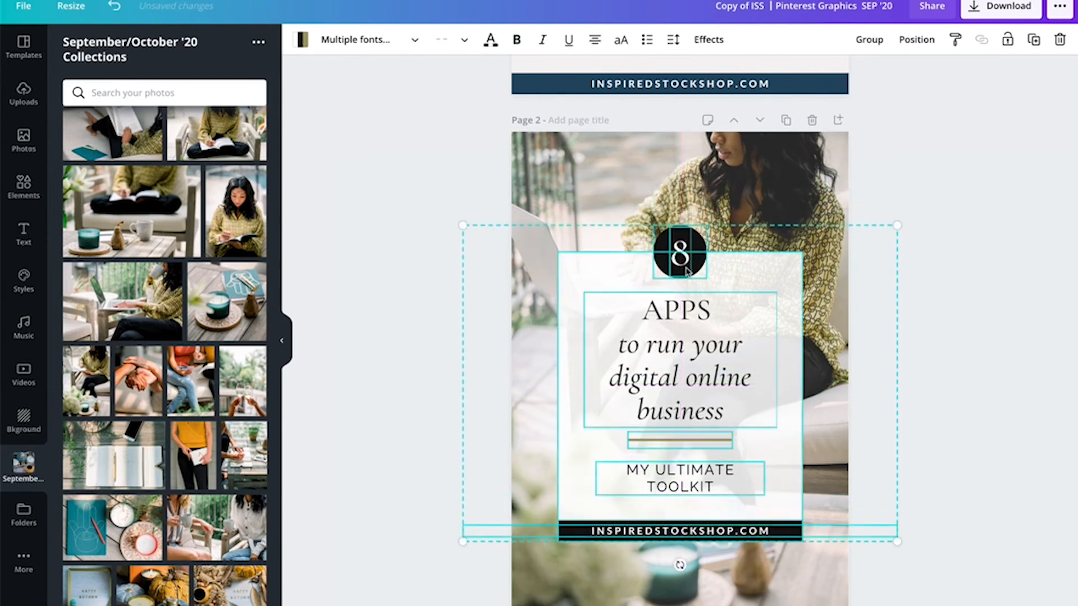
click(972, 233)
- Select the card elements again and enlarge them slightly from the corner
scroll(972, 230, down, 2)
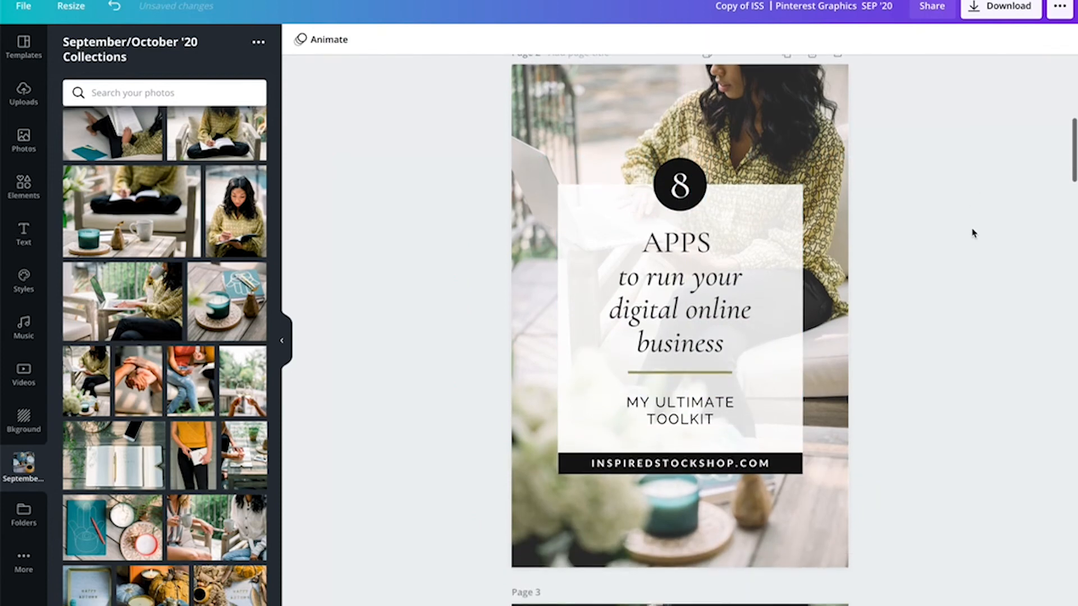
scroll(937, 361, up, 1)
drag(897, 476, 557, 204)
drag(900, 496, 916, 508)
mouse_move(786, 476)
mouse_down()
mouse_move(797, 473)
mouse_move(785, 471)
mouse_move(791, 462)
mouse_move(778, 466)
mouse_up()
click(984, 412)
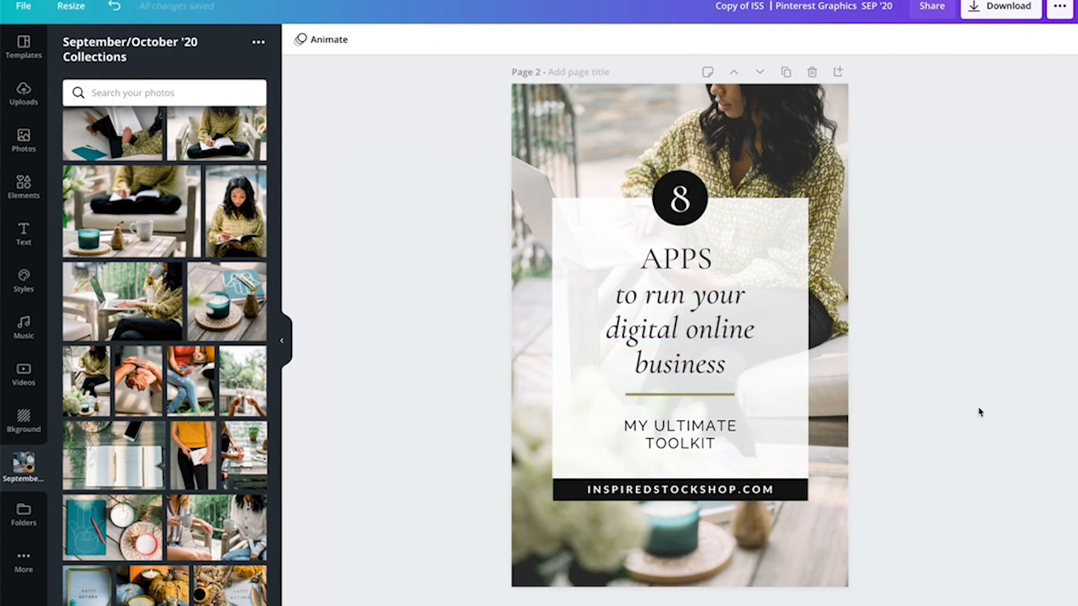
- Scroll through the design pages to review the finished pins
scroll(980, 413, up, 3)
scroll(979, 413, down, 5)
scroll(980, 412, up, 12)
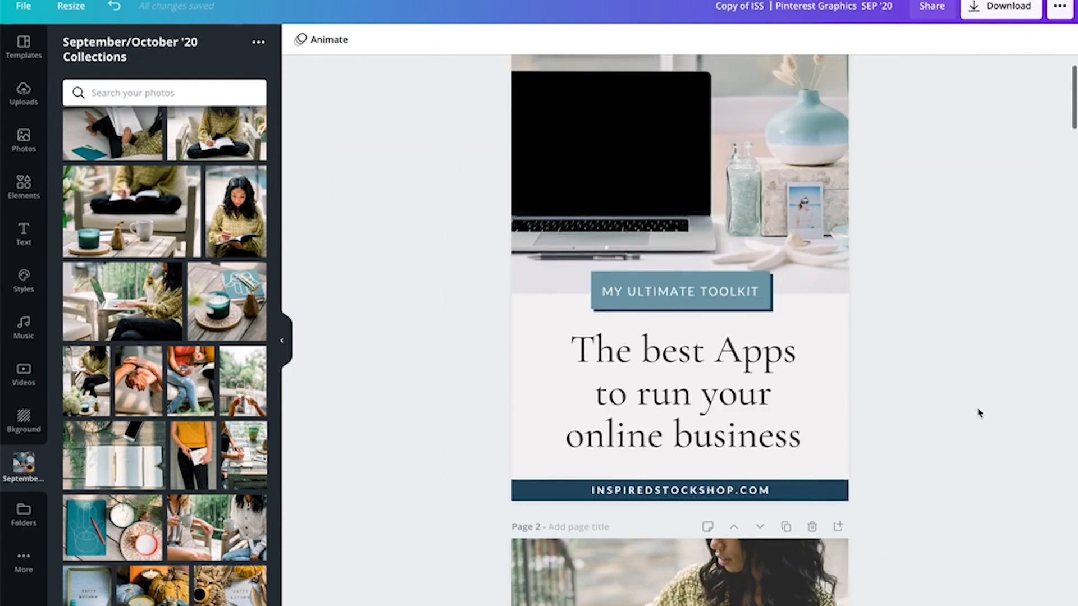
scroll(976, 411, down, 5)
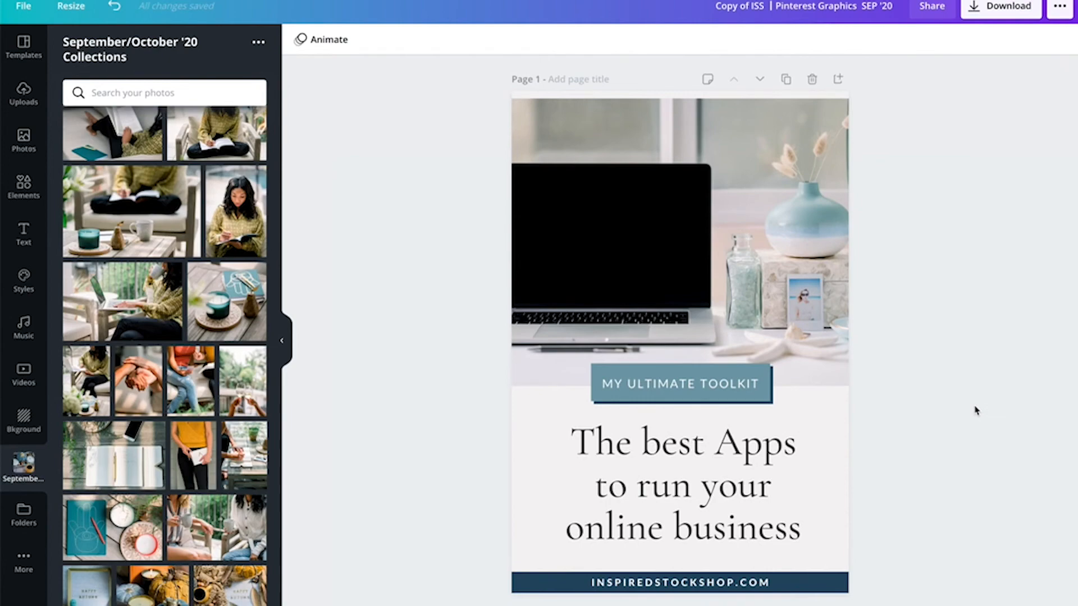
scroll(975, 411, down, 15)
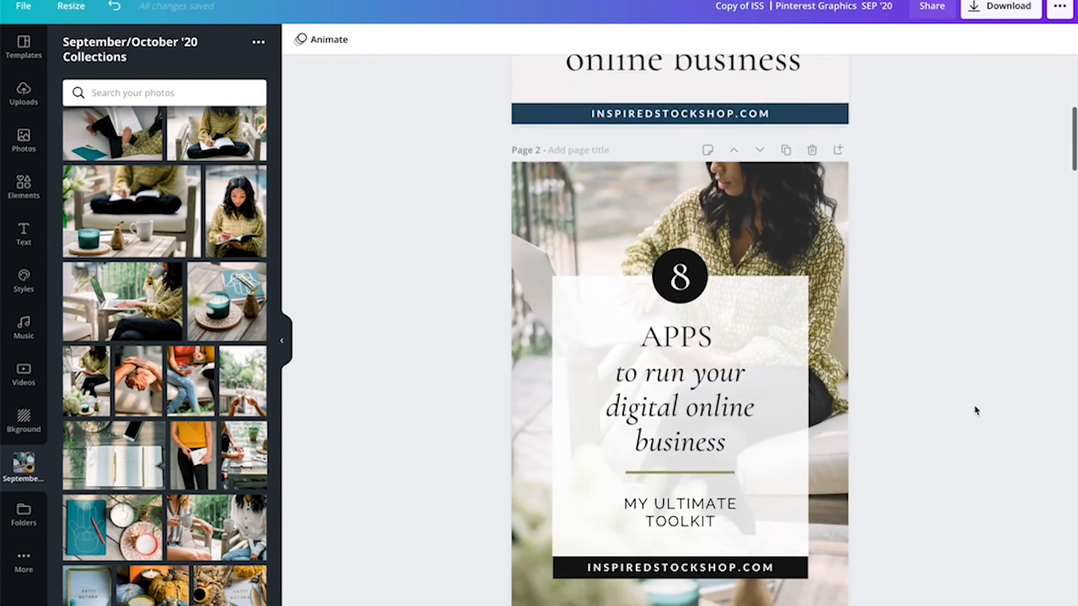
scroll(975, 411, down, 4)
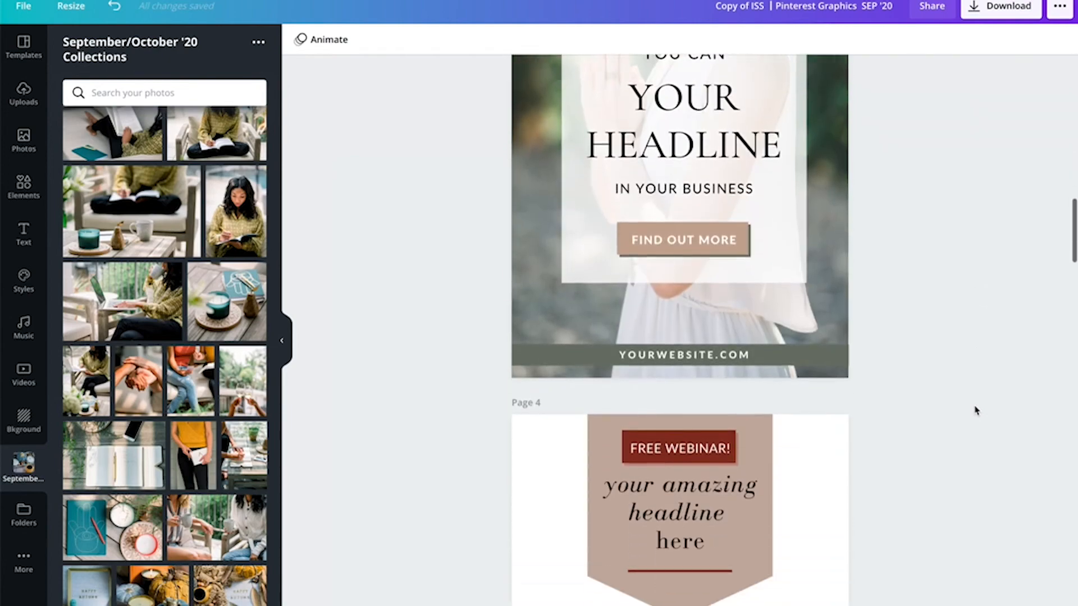
- Duplicate the page 2 pin and replace the copy's background with the woman-in-orange-top photo from the collection
scroll(975, 411, up, 7)
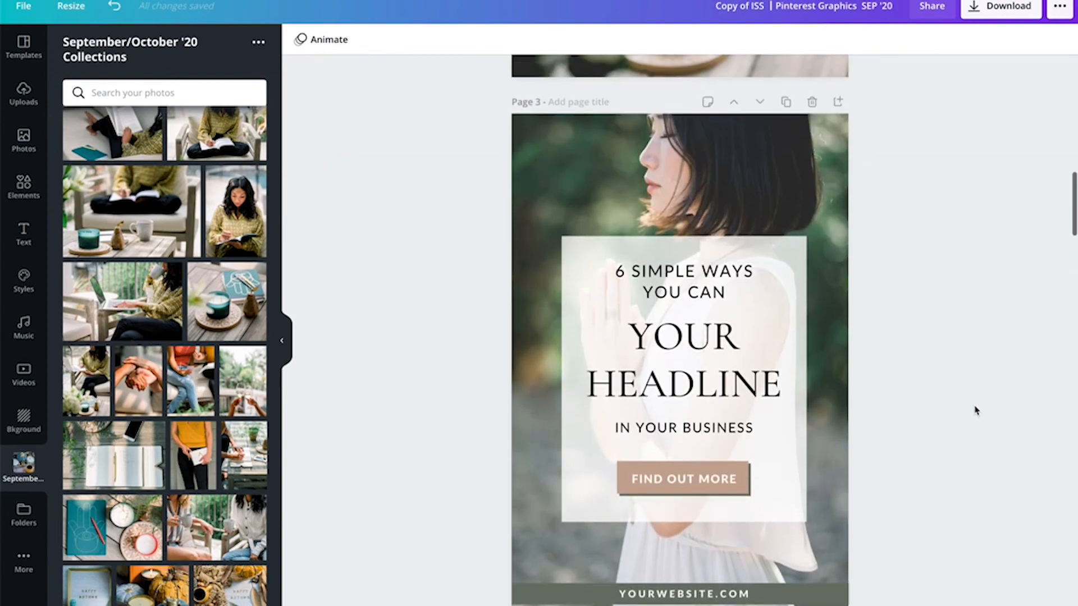
scroll(975, 411, up, 1)
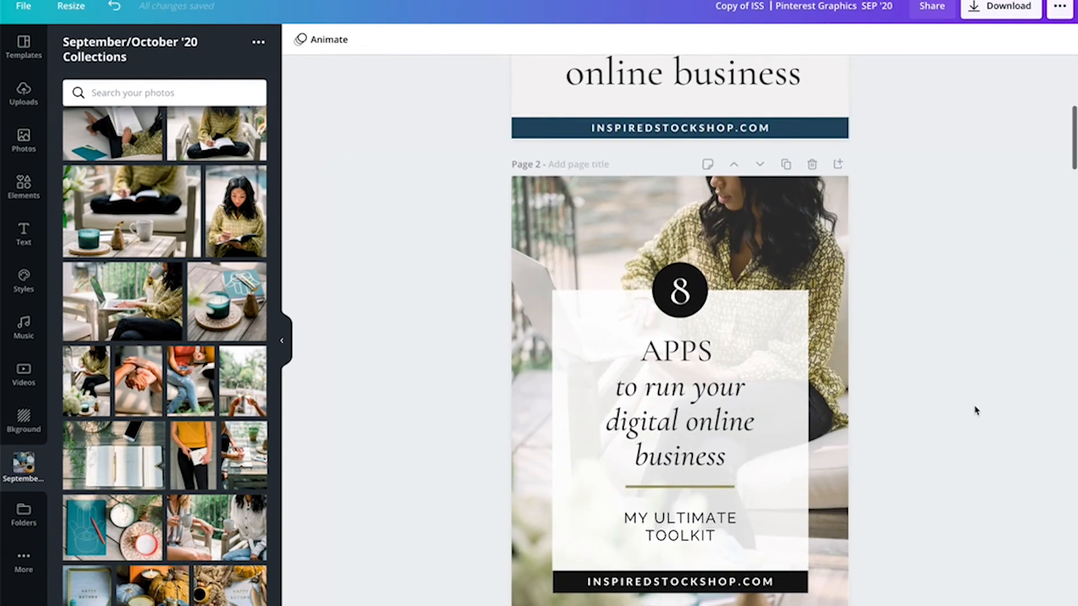
scroll(976, 410, down, 1)
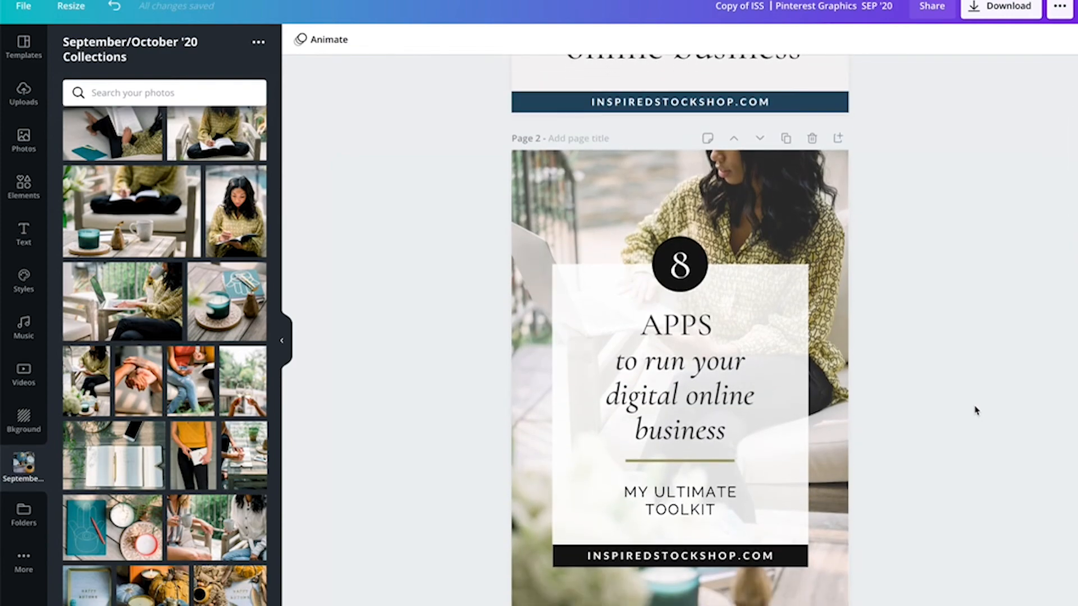
scroll(976, 410, down, 1)
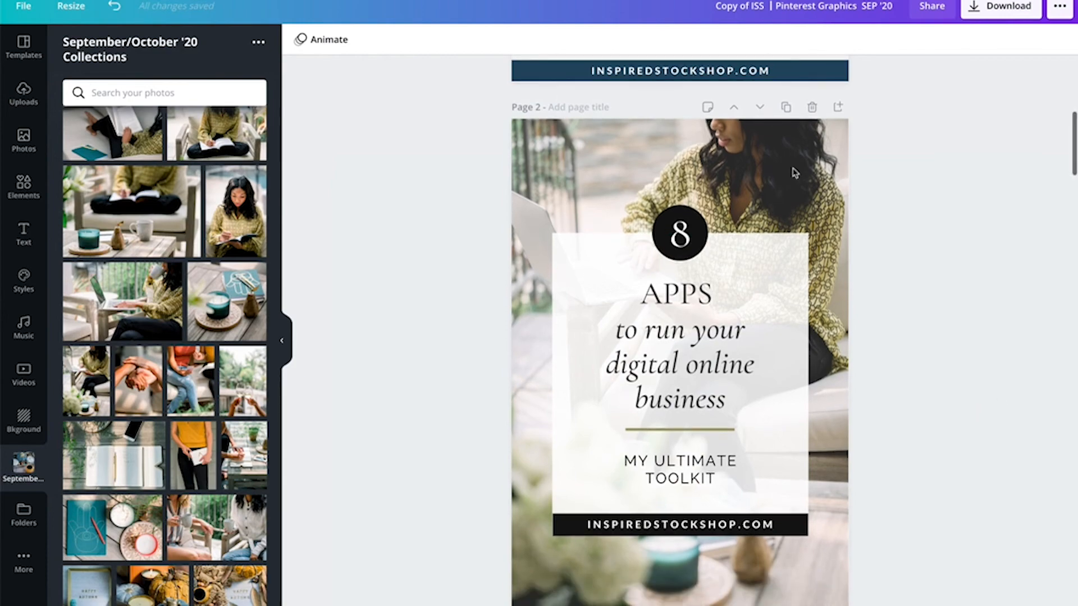
click(785, 108)
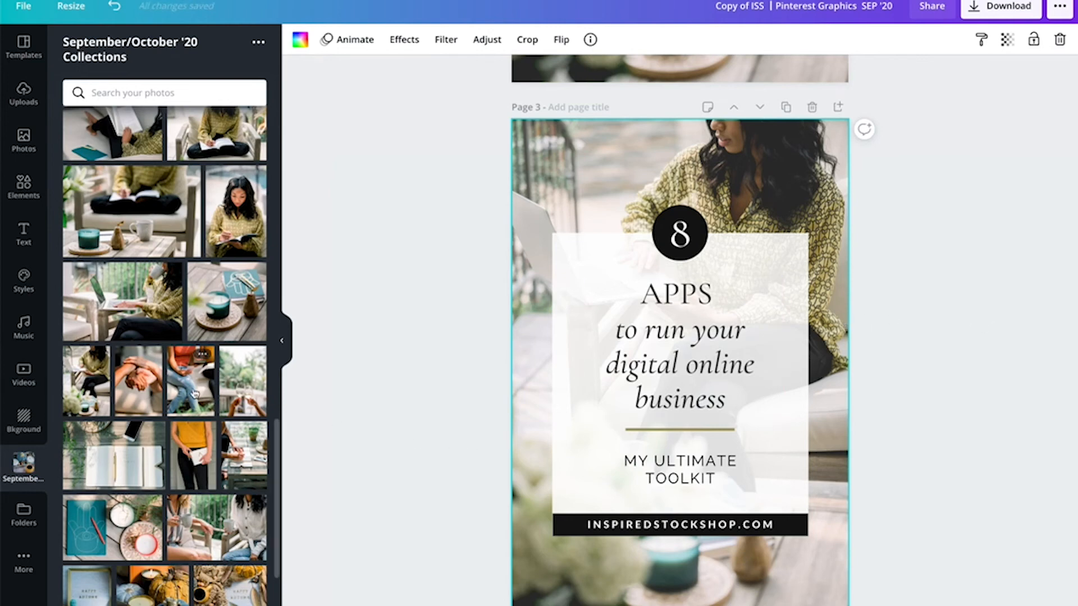
drag(194, 393, 521, 336)
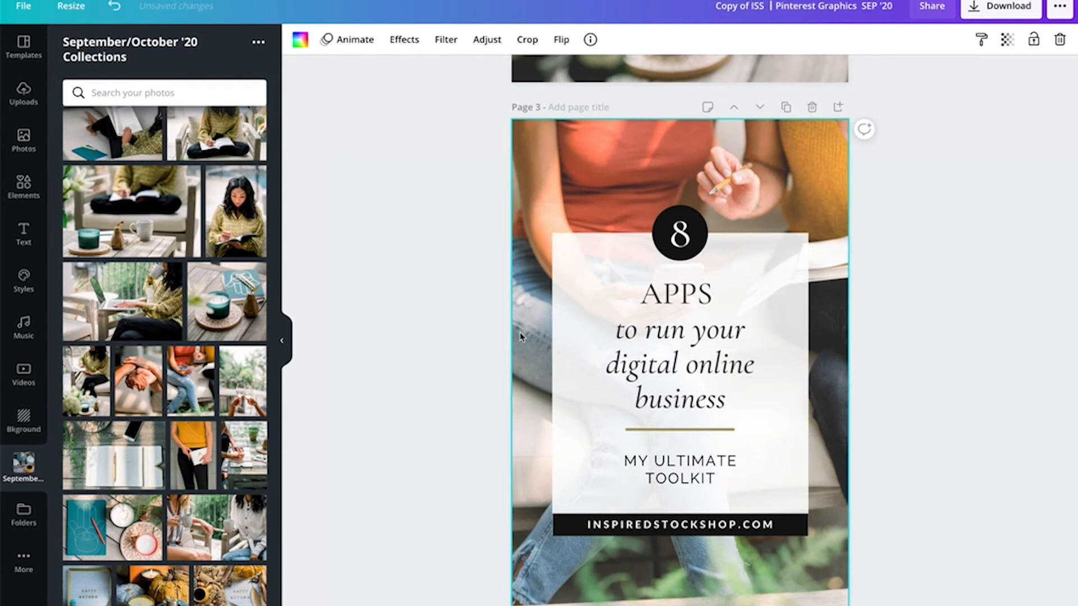
- Recolor the number 8 circle on page 3 with the dusty rose brand colour
click(708, 243)
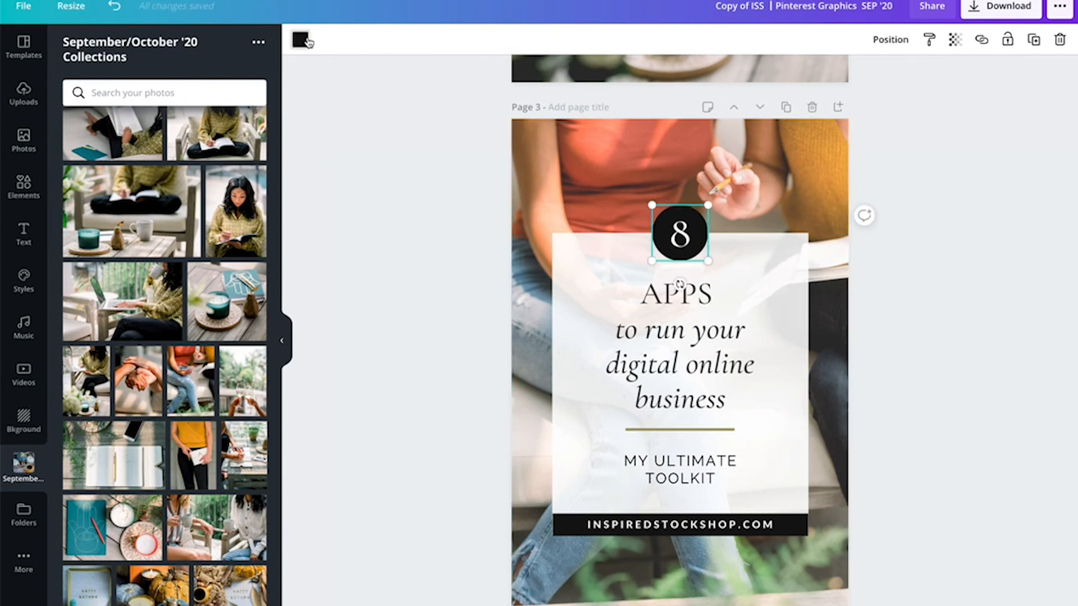
click(303, 41)
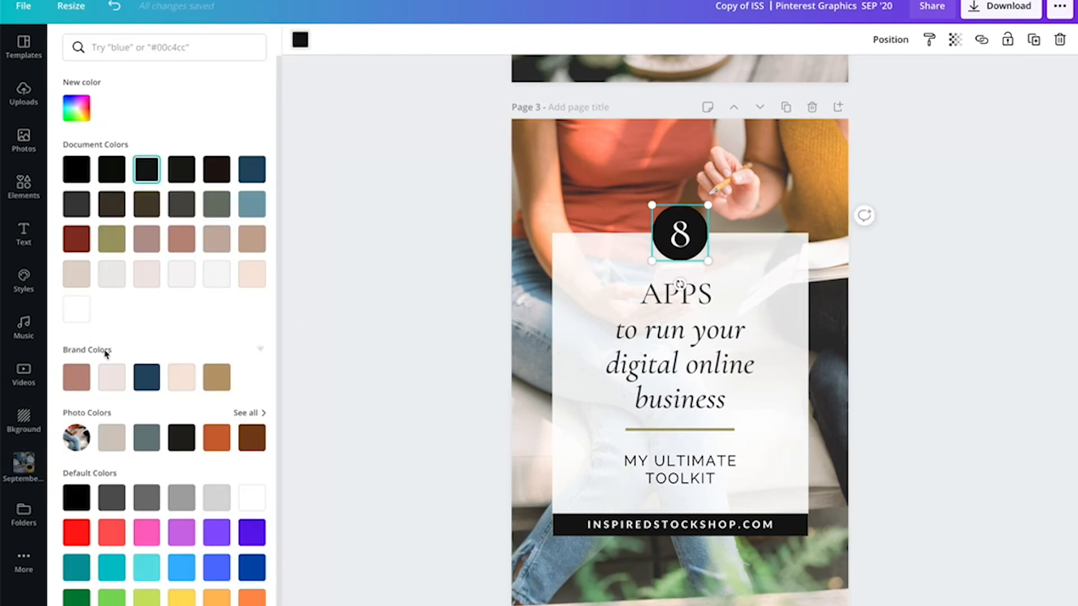
click(77, 388)
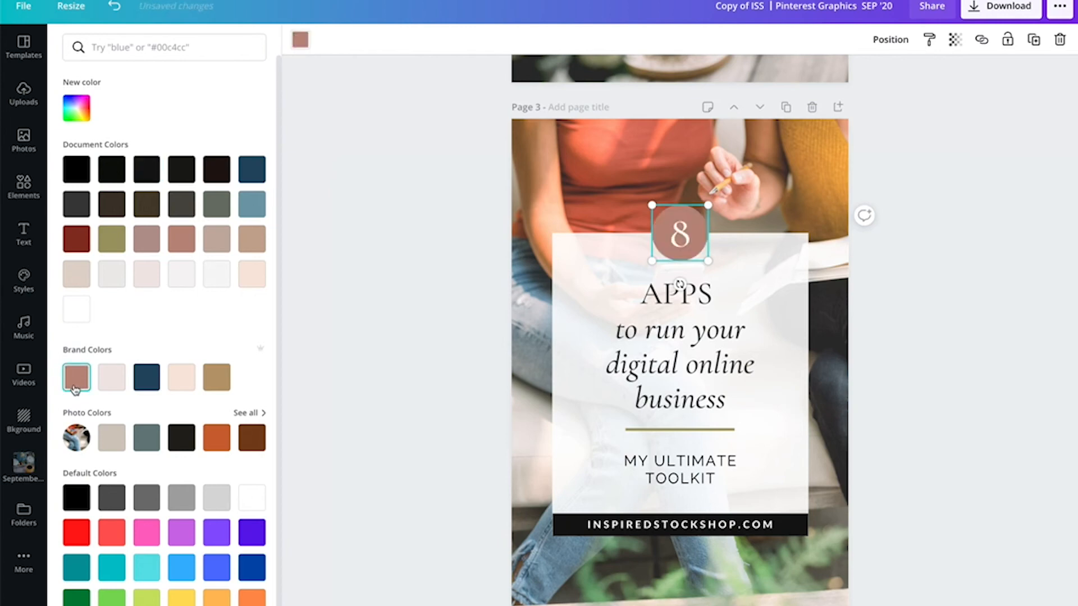
- Recolor the website bar at the bottom of the card with the navy brand colour
click(559, 523)
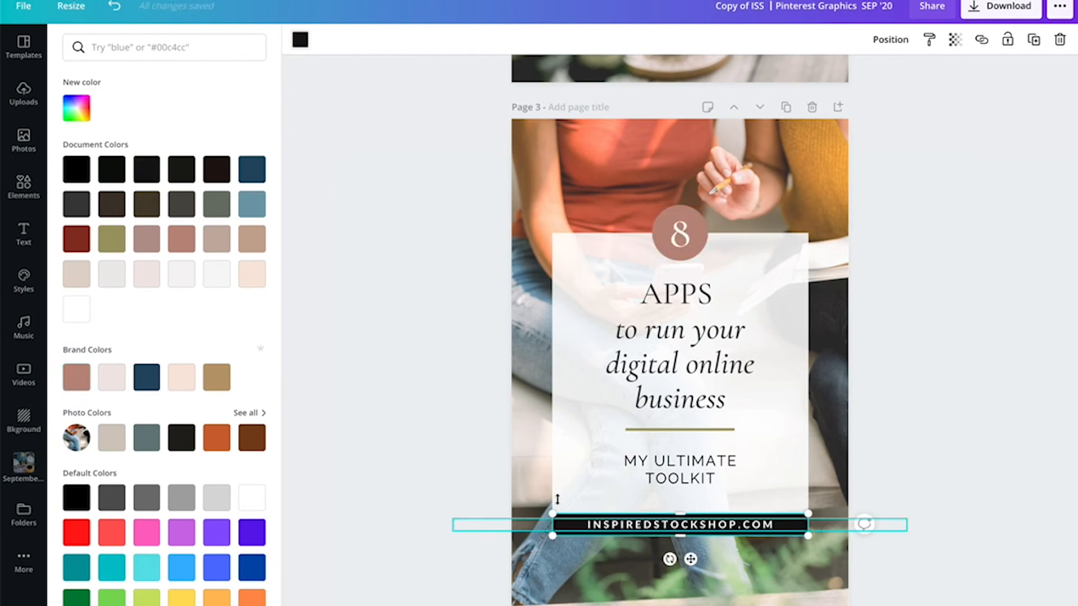
click(146, 377)
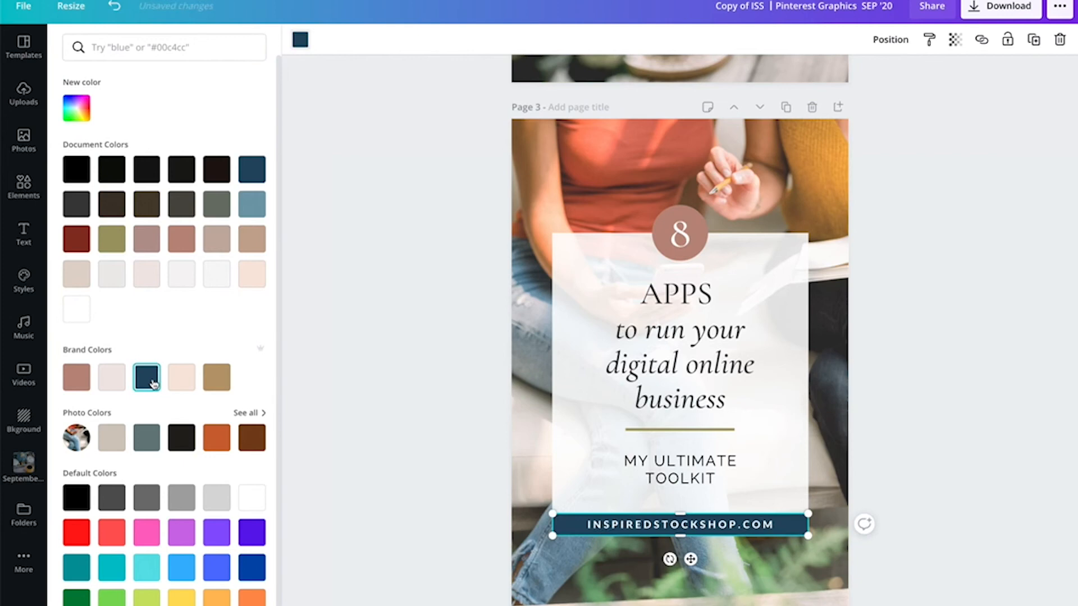
click(964, 362)
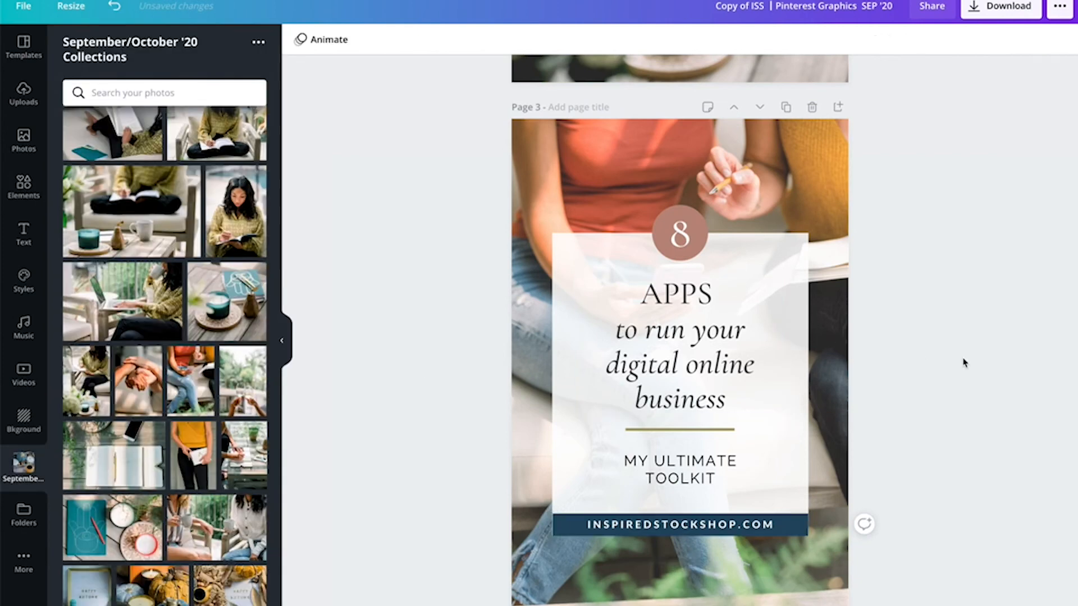
- Recolor the divider line under the headline with the dusty rose brand colour
click(722, 436)
click(300, 39)
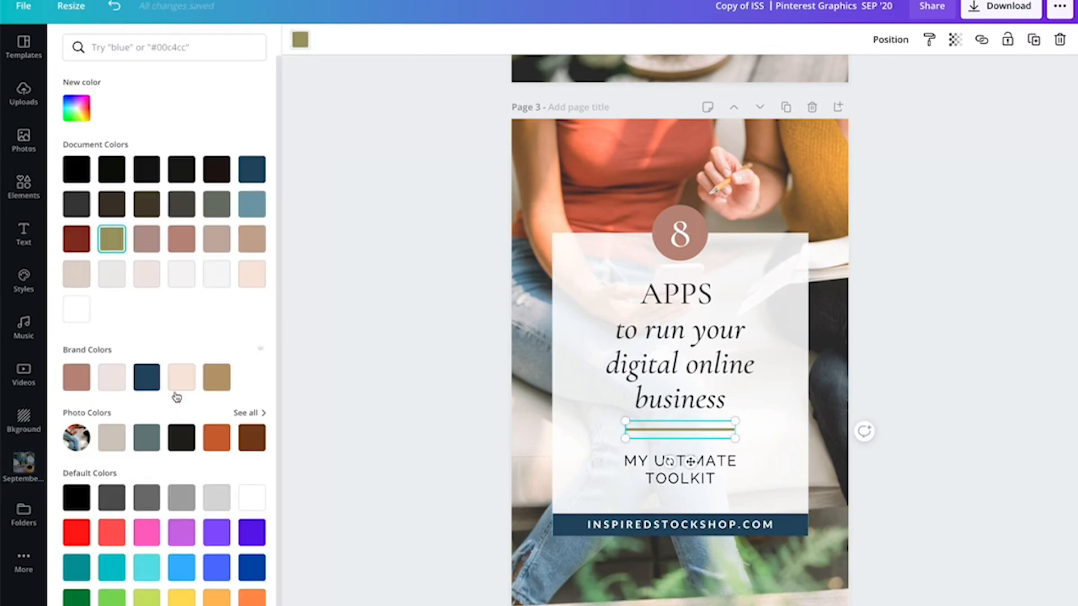
click(74, 386)
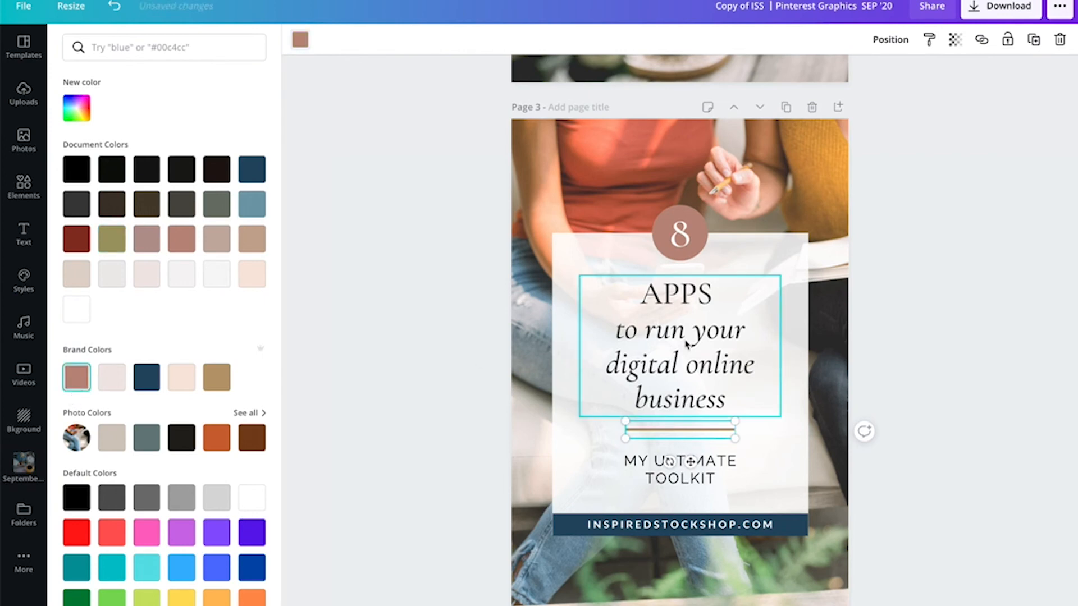
click(938, 332)
- Nudge the headline text box slightly upward in the card
scroll(960, 329, down, 1)
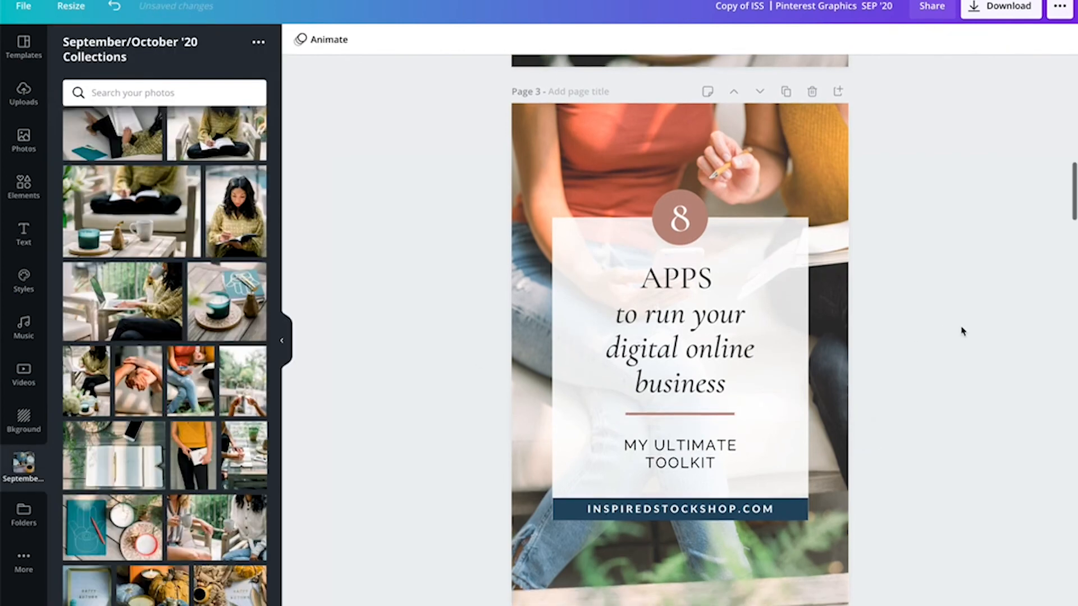
drag(705, 279, 702, 274)
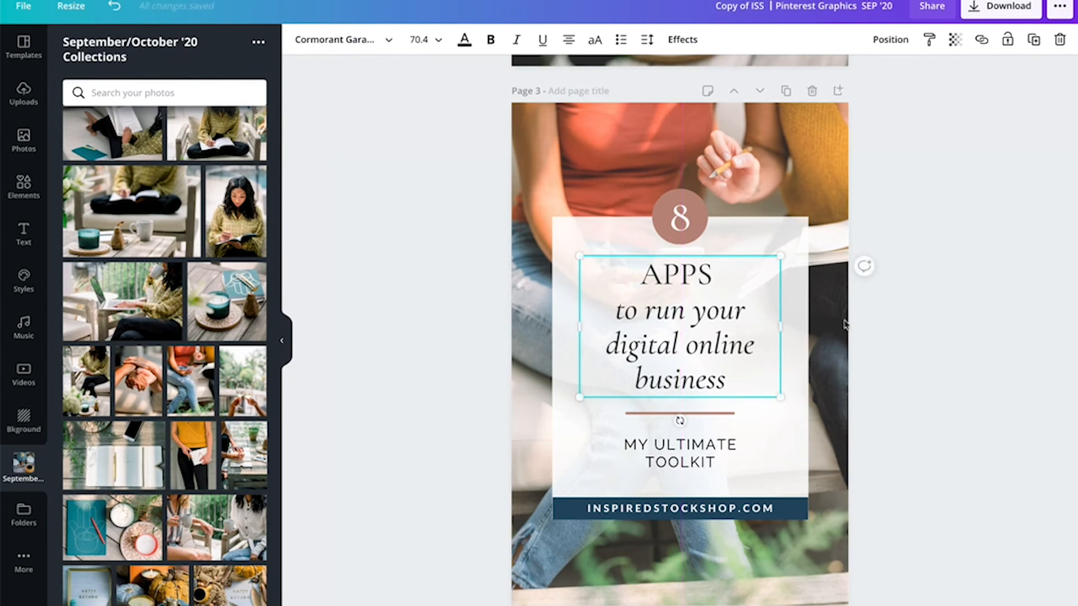
click(984, 338)
- Enlarge the MY ULTIMATE TOOLKIT subtitle and set its letter spacing to 142 and line height to 1.27
click(695, 465)
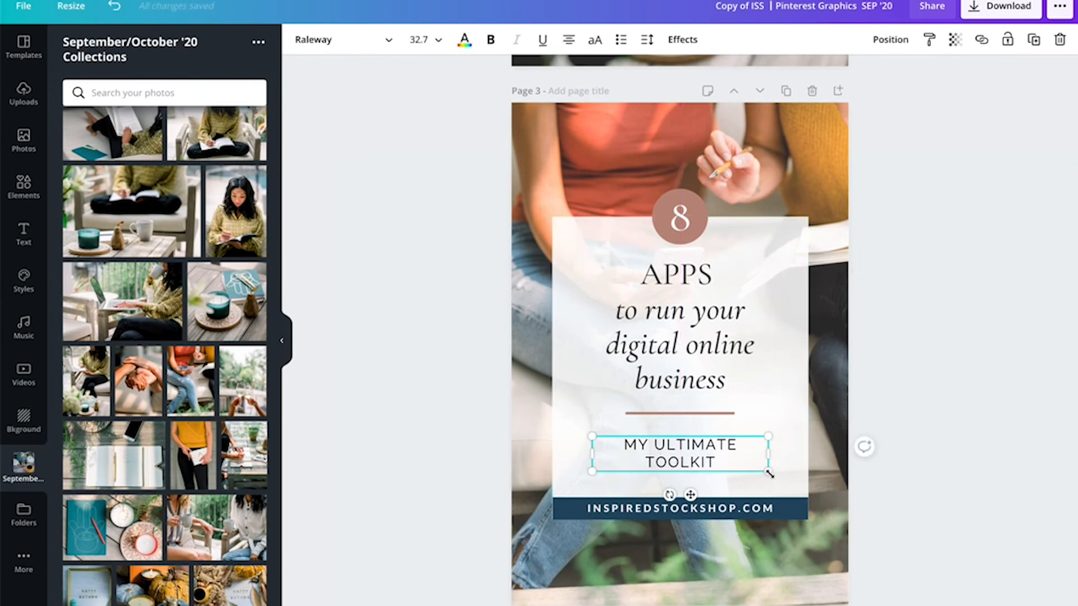
drag(769, 473, 739, 464)
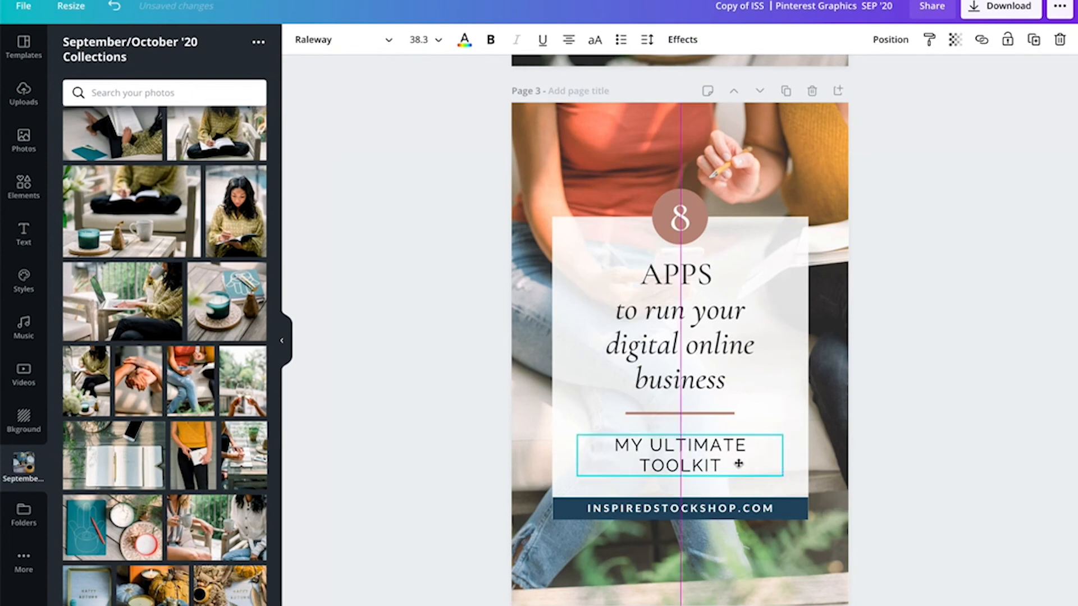
click(594, 42)
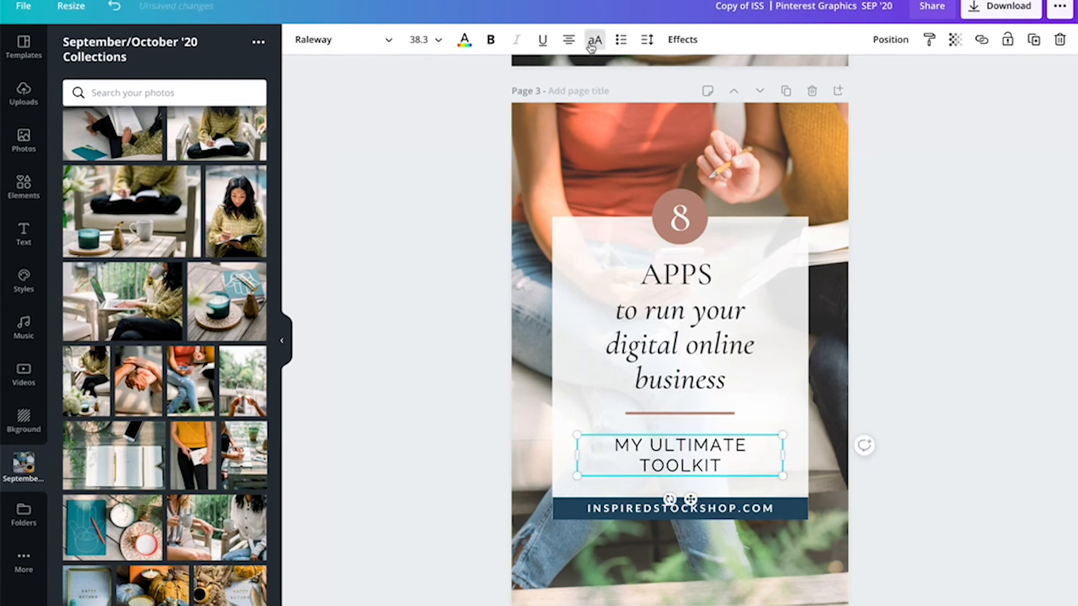
click(647, 39)
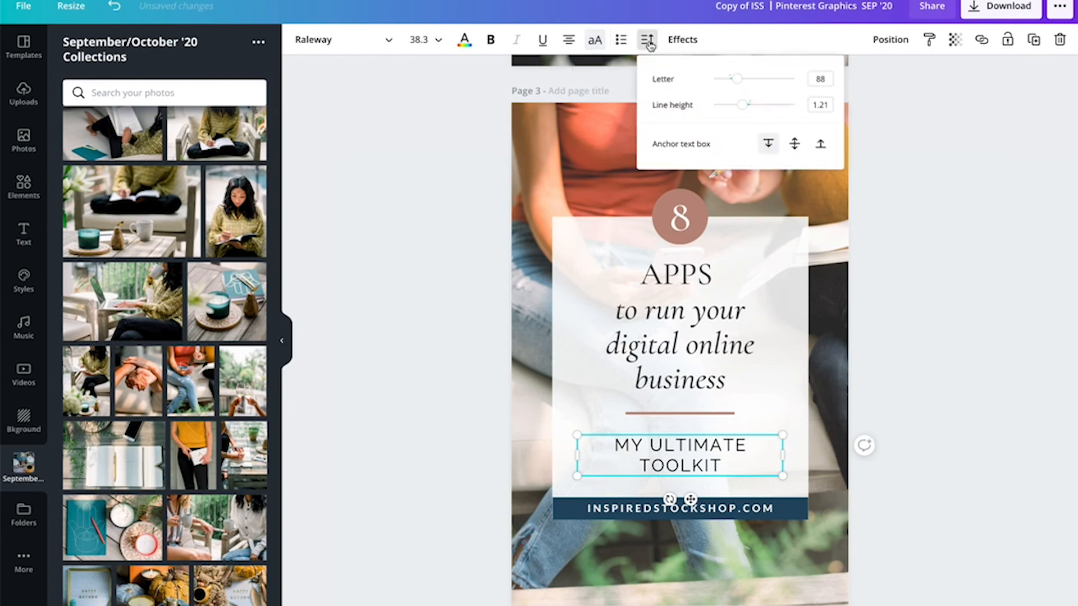
drag(736, 78, 745, 110)
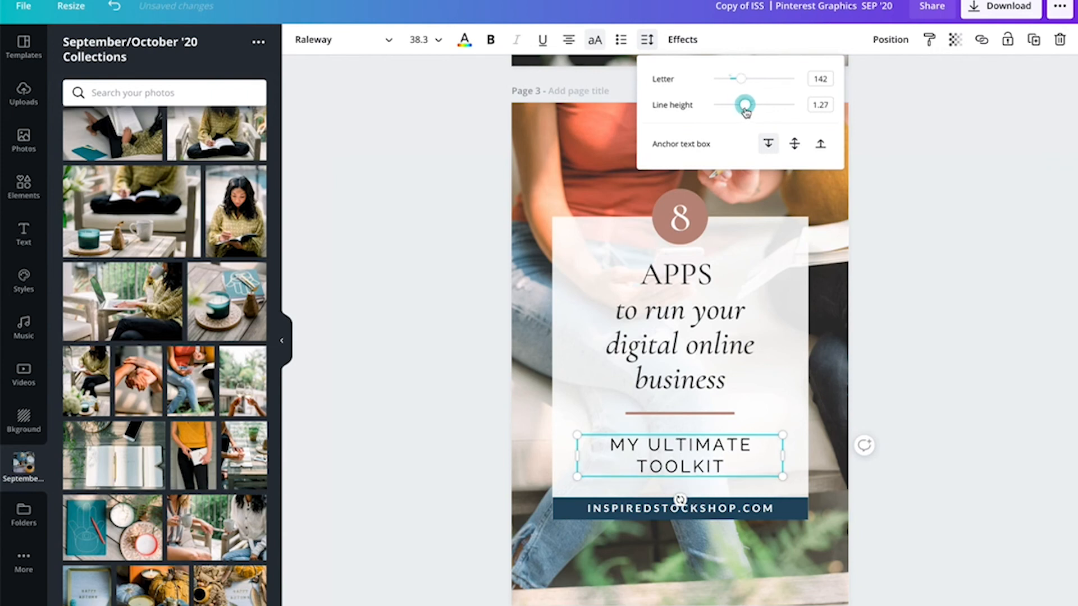
drag(789, 479, 772, 475)
click(935, 471)
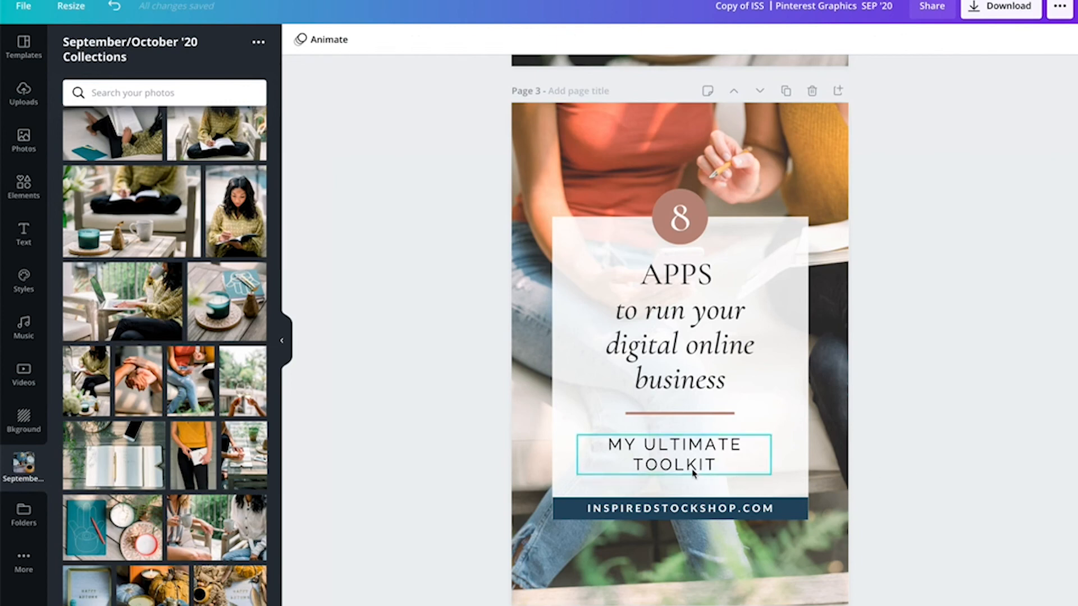
- Set the subtitle's letter spacing back to 100
click(682, 471)
drag(685, 471, 690, 470)
click(492, 41)
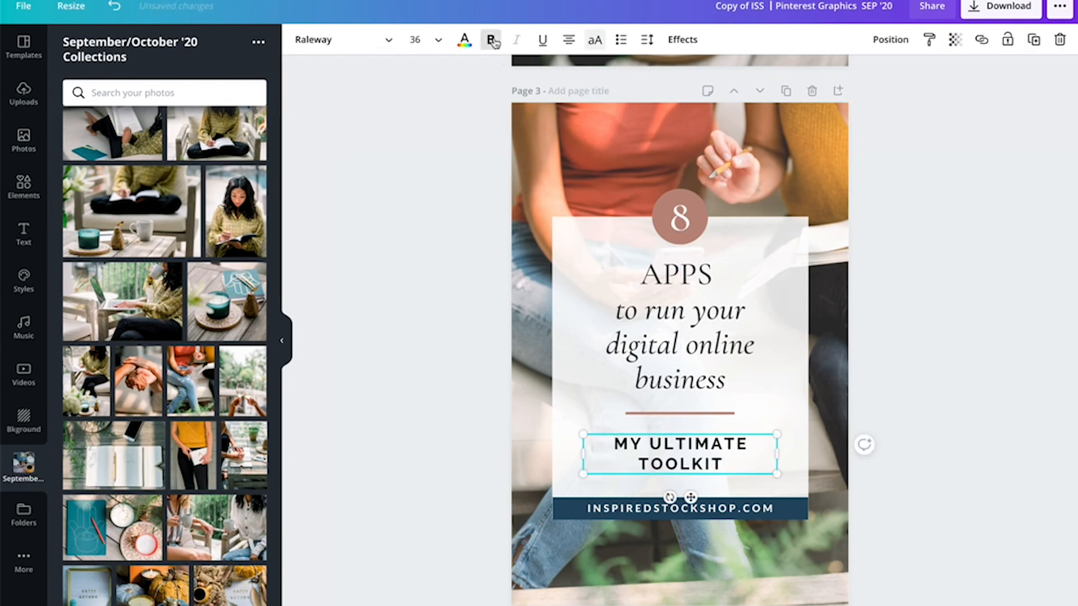
click(491, 40)
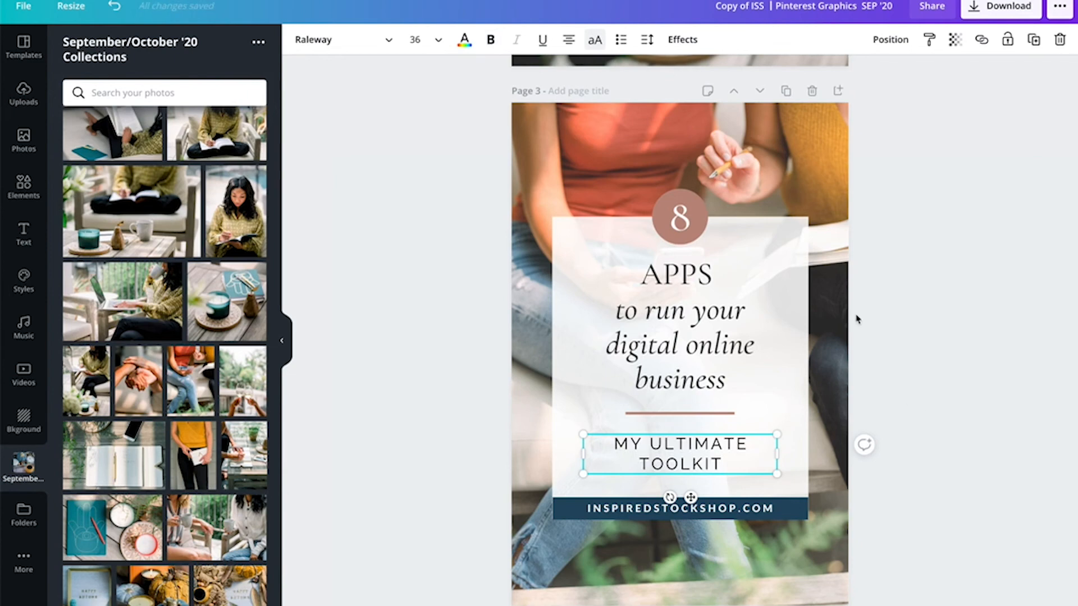
click(646, 40)
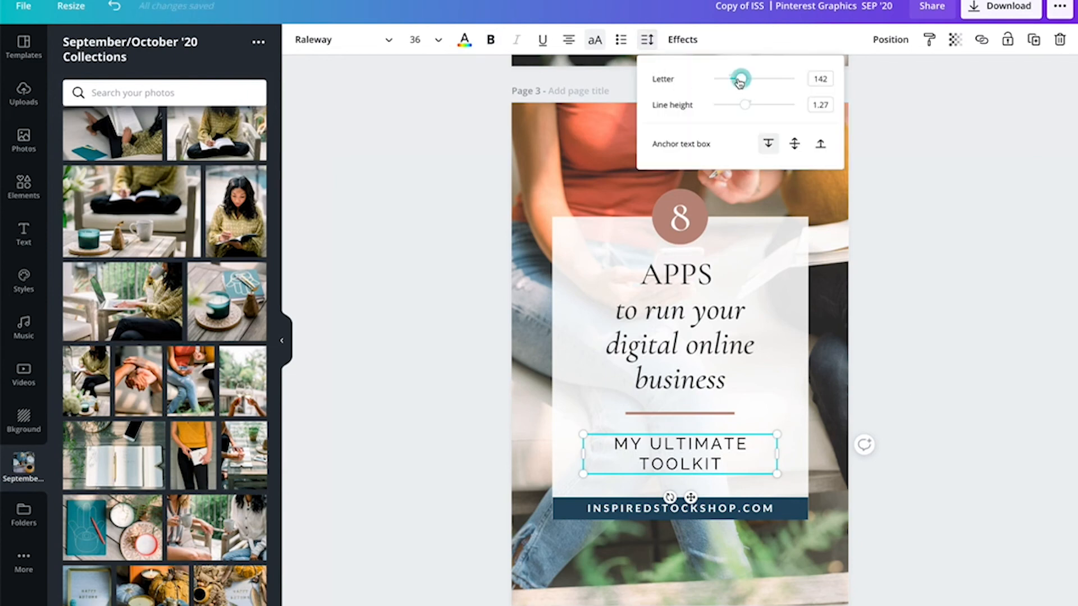
drag(741, 80, 737, 80)
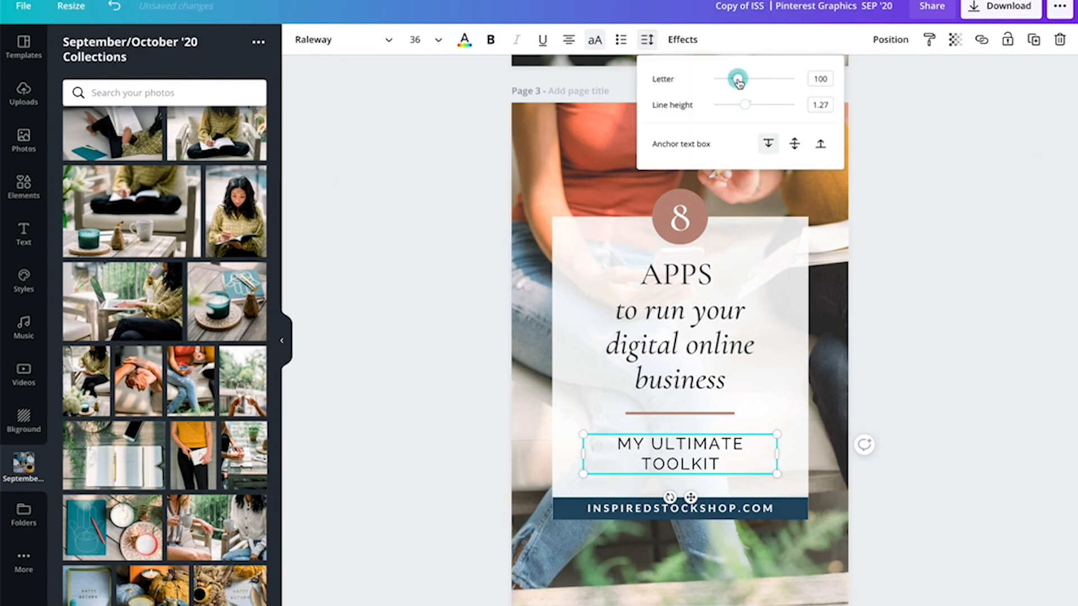
- Widen the subtitle box so MY ULTIMATE TOOLKIT fits on one line and move it lower
mouse_move(776, 460)
mouse_down()
mouse_move(828, 460)
mouse_move(785, 441)
mouse_up()
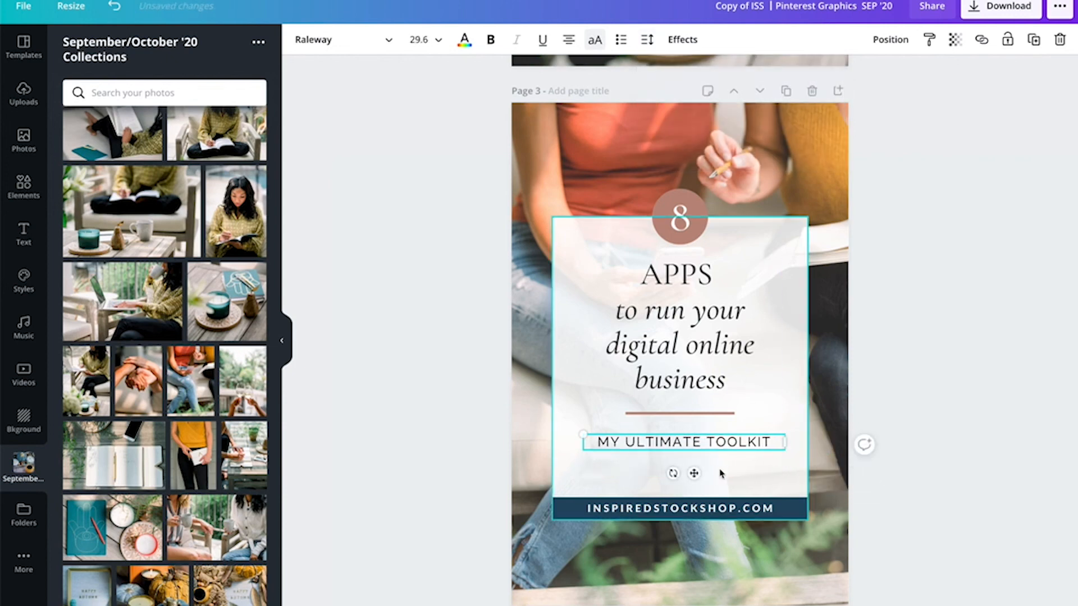
click(721, 472)
mouse_move(713, 453)
mouse_down()
mouse_move(696, 467)
mouse_move(707, 463)
mouse_up()
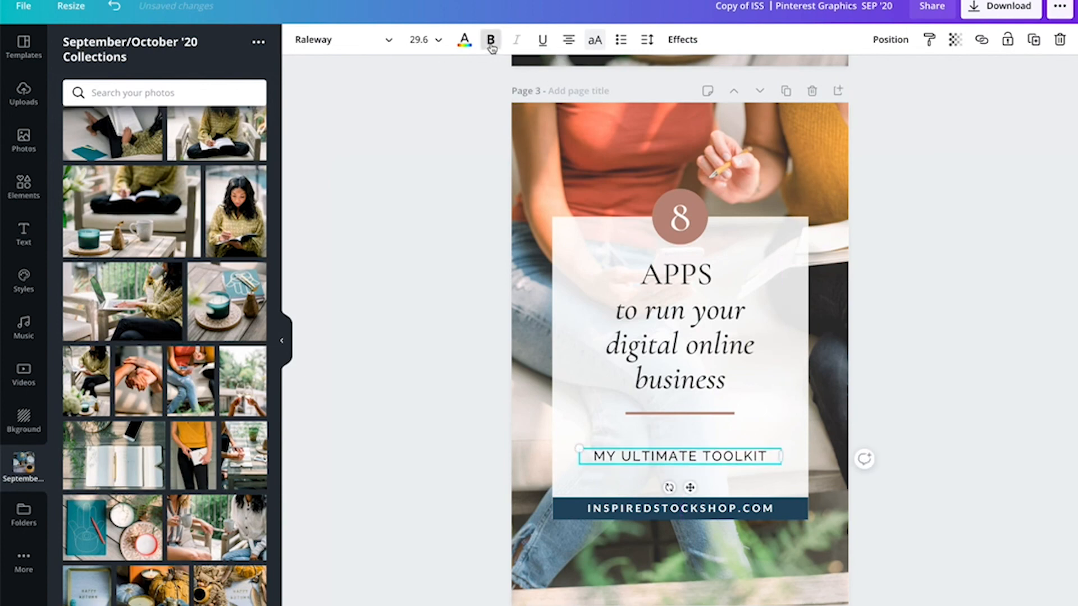
- Bold the subtitle, shrink it slightly, and nudge it down just above the website bar
click(491, 39)
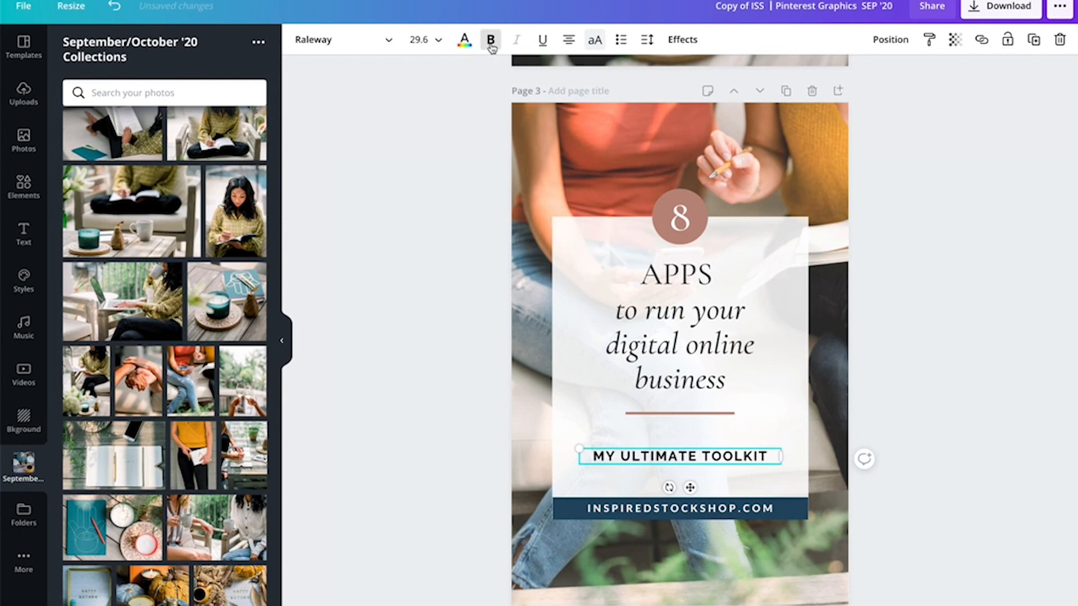
drag(777, 462, 766, 455)
click(918, 417)
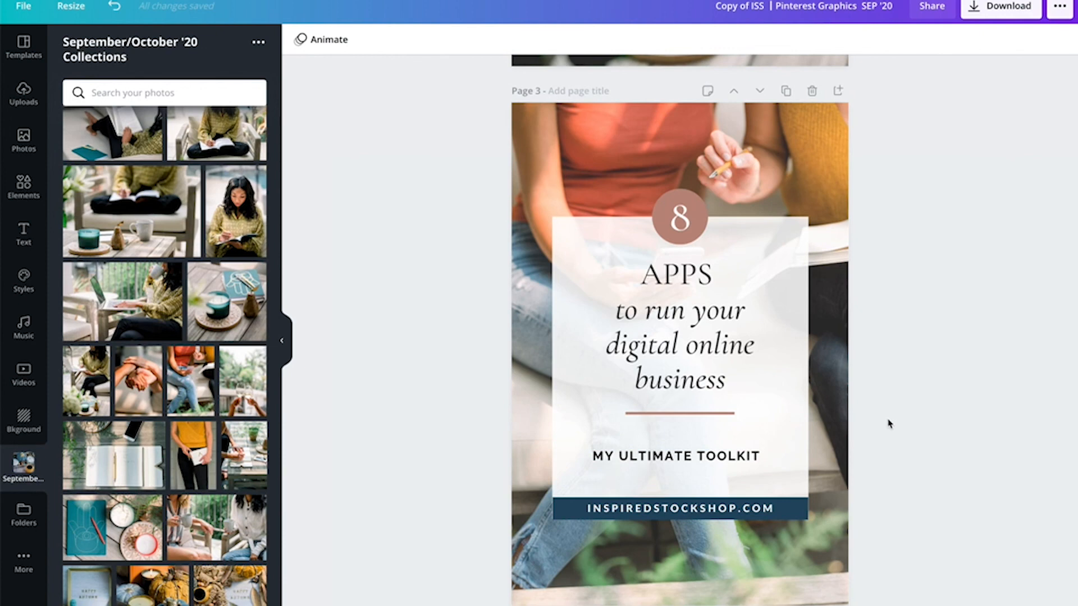
drag(703, 456, 704, 464)
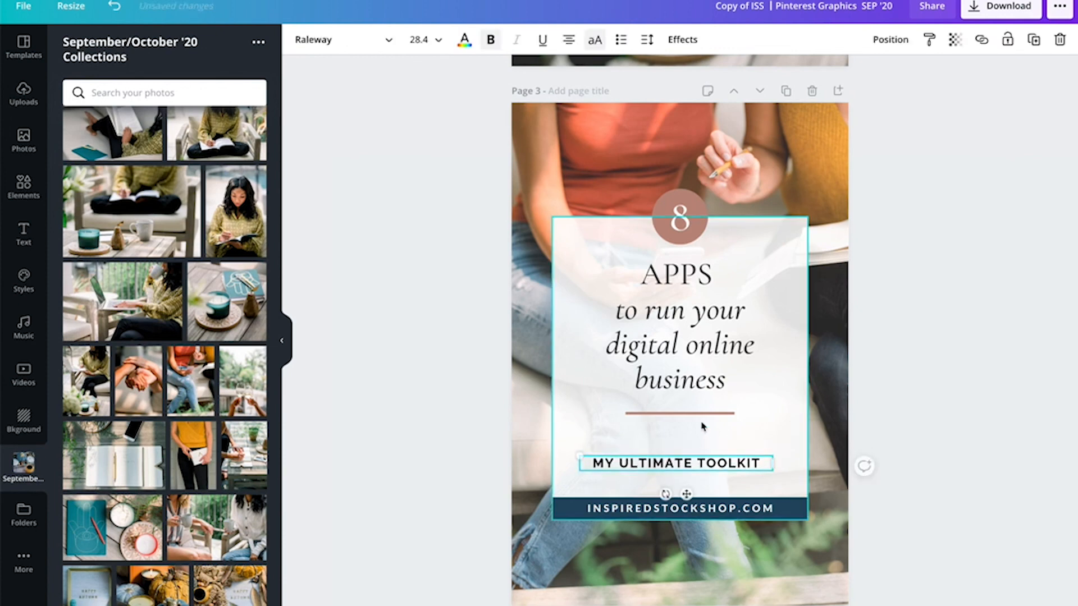
- Enlarge the headline text box and reposition the divider line below it
drag(702, 413, 688, 391)
drag(770, 395, 816, 430)
drag(757, 414, 746, 408)
click(926, 414)
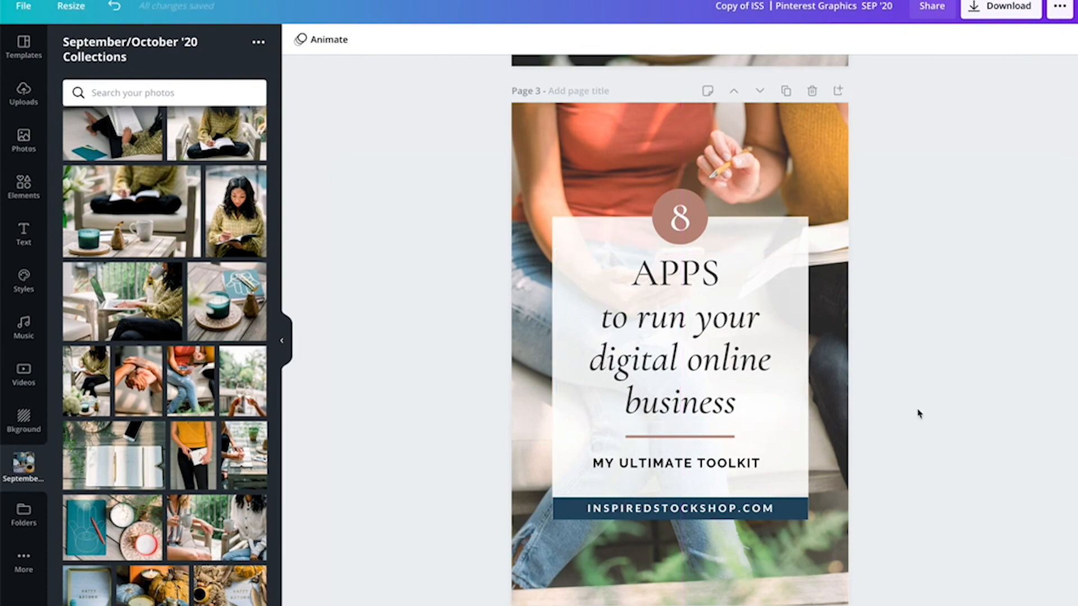
- Scroll between pages 2 and 3 to compare the two pins
scroll(919, 413, up, 10)
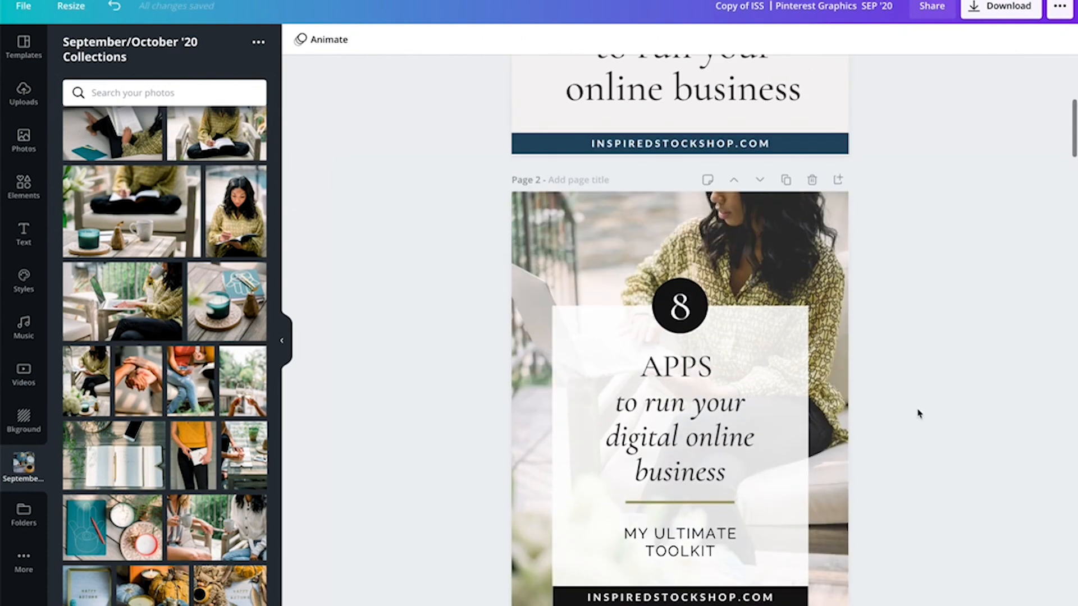
scroll(919, 414, down, 10)
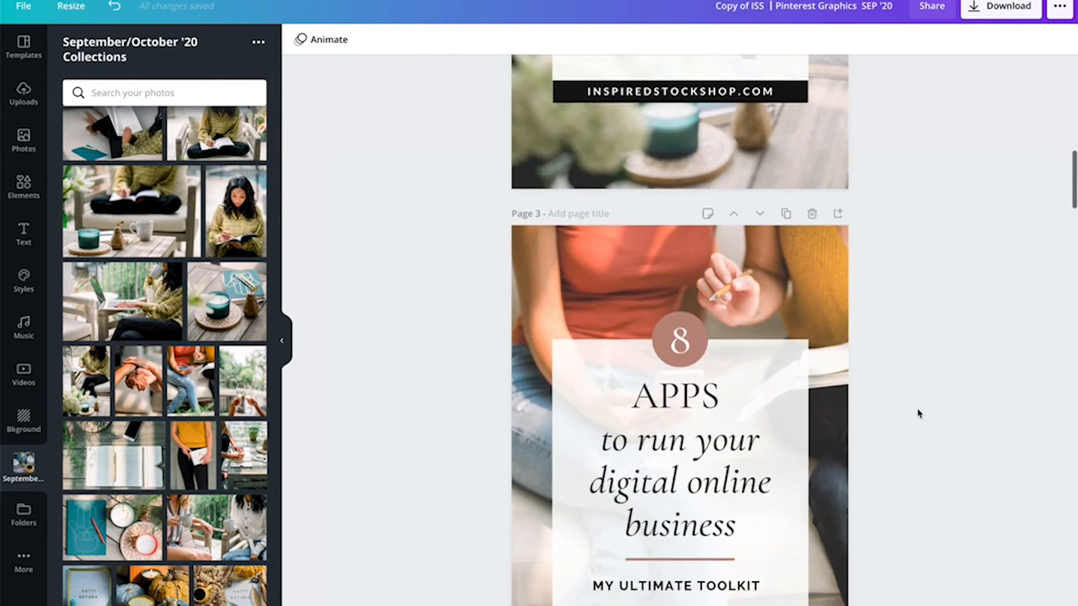
scroll(919, 414, up, 7)
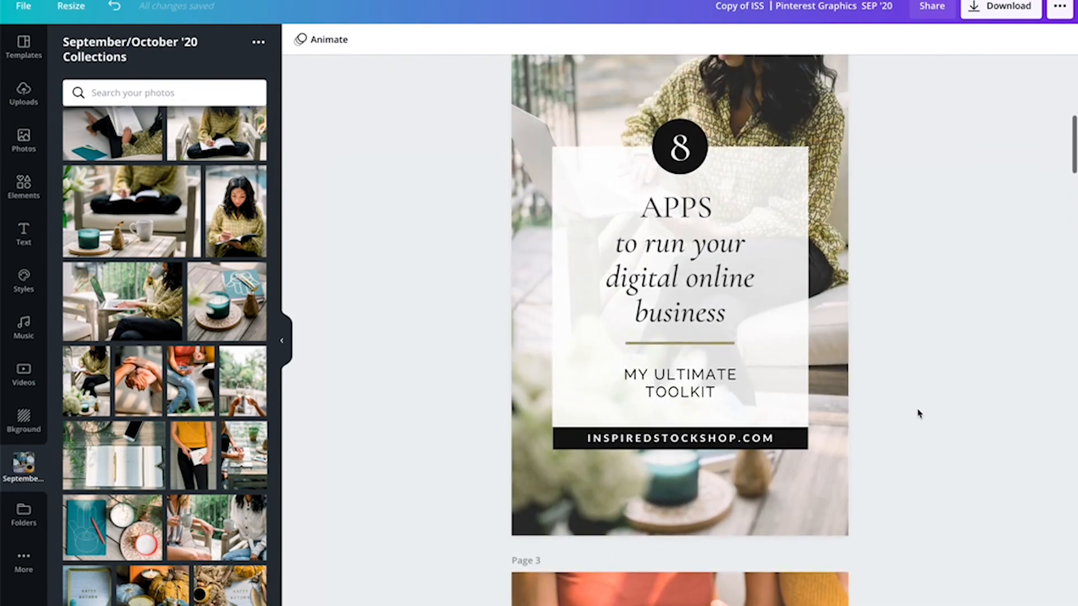
scroll(919, 414, down, 8)
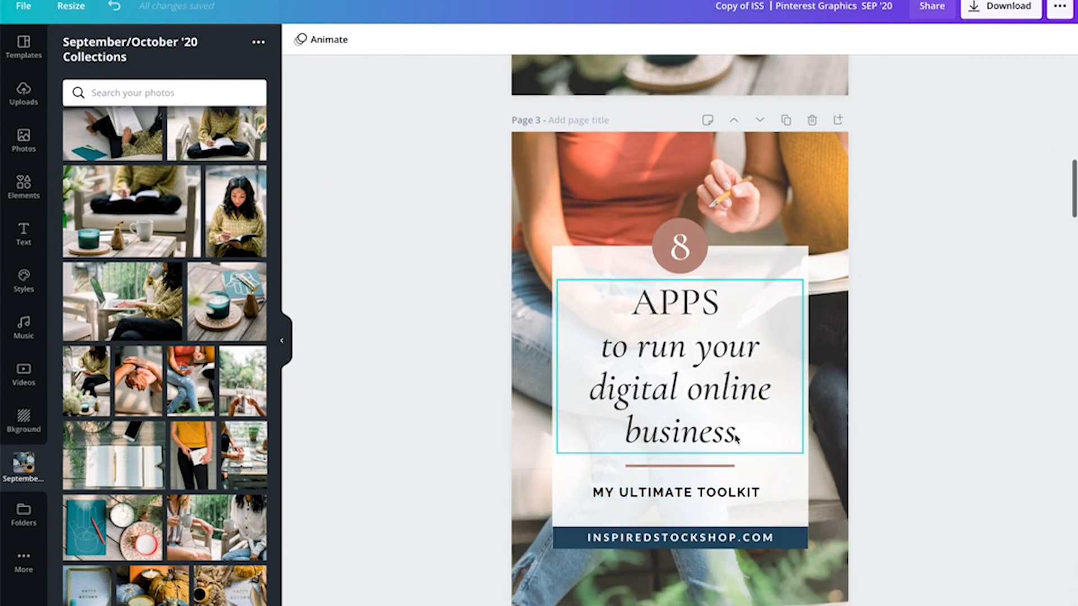
- Narrow the headline text box on page 3 and re-center it within the white panel
click(736, 438)
drag(801, 453, 772, 428)
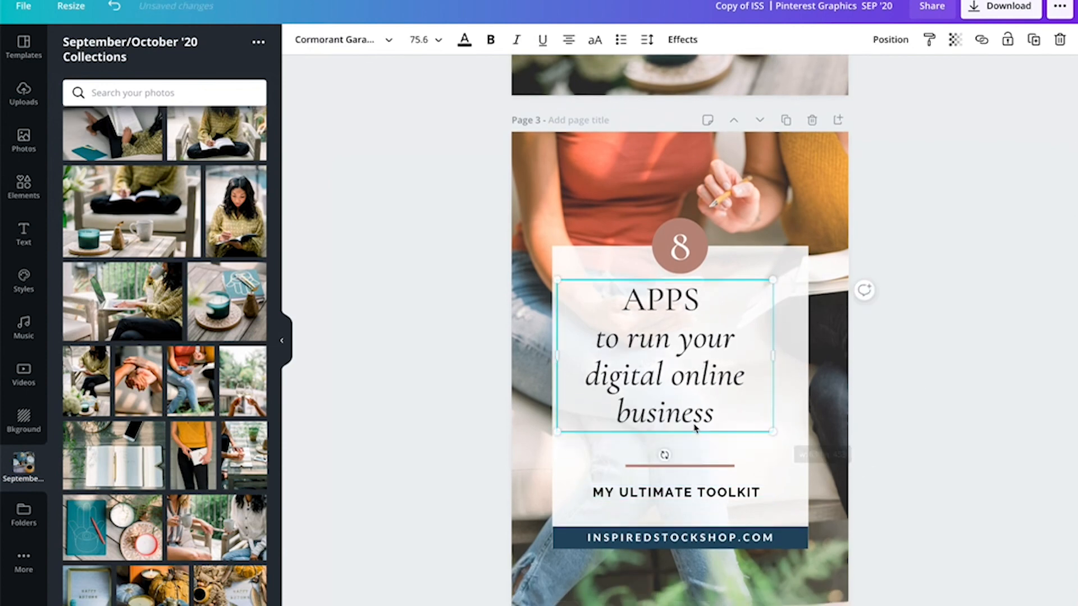
drag(694, 426, 707, 436)
click(938, 395)
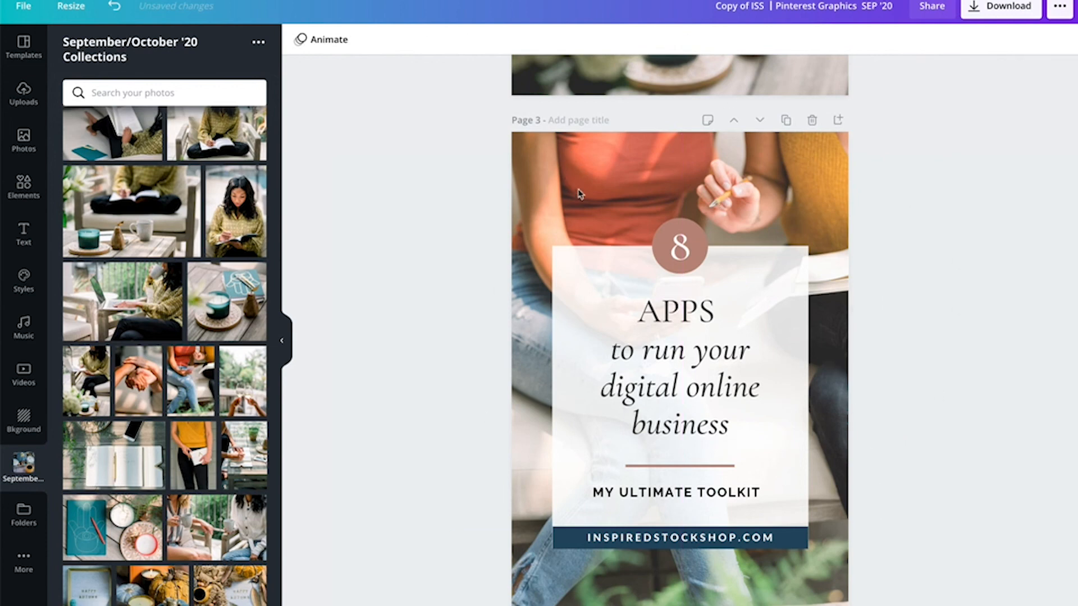
- Browse the document and photo color options for the number circle's fill
click(680, 247)
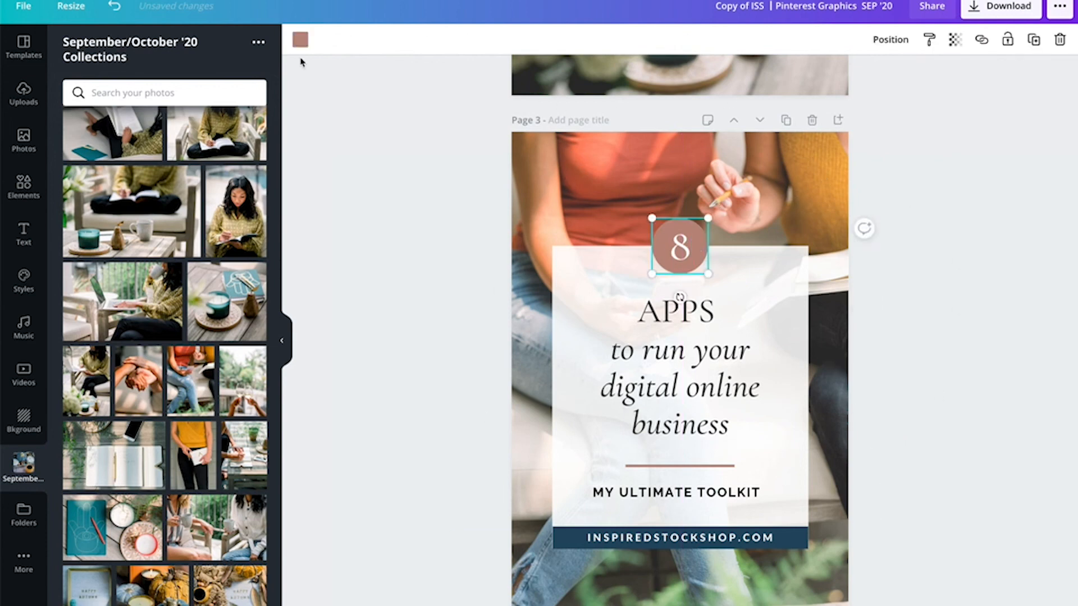
click(300, 39)
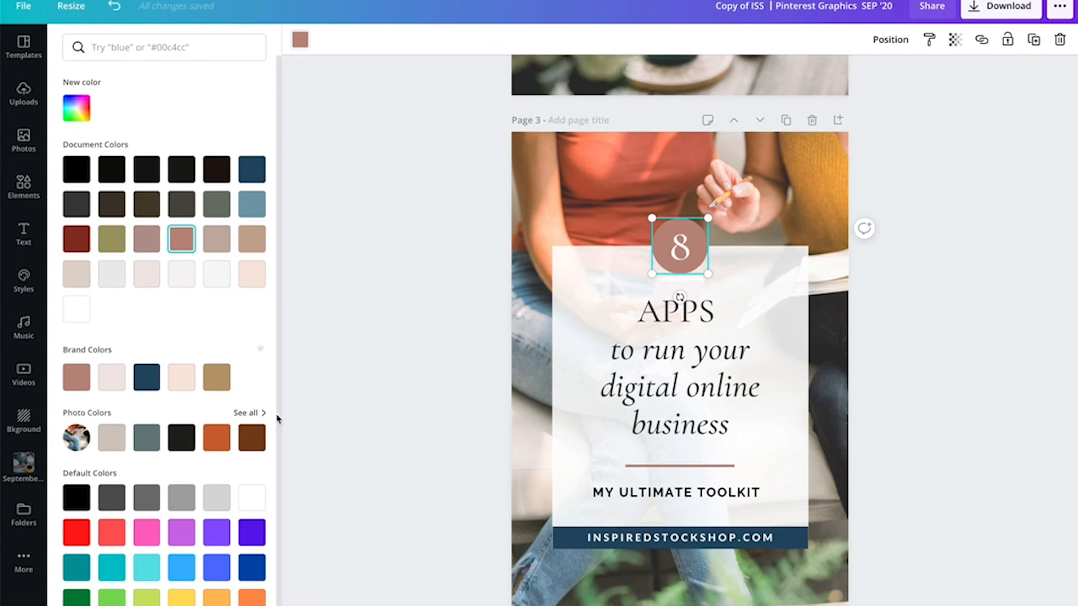
click(258, 413)
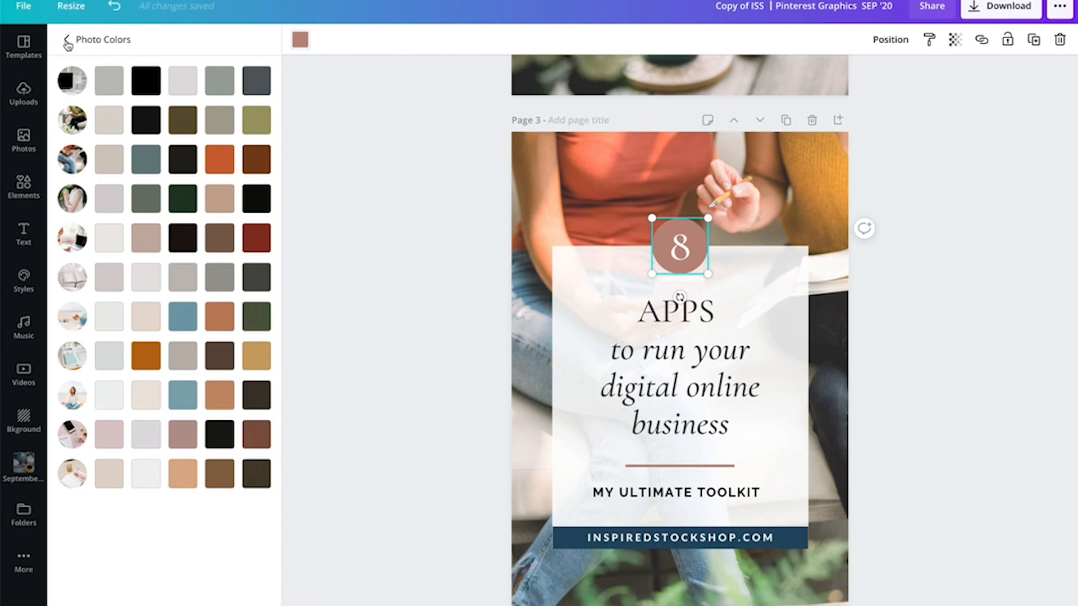
click(67, 39)
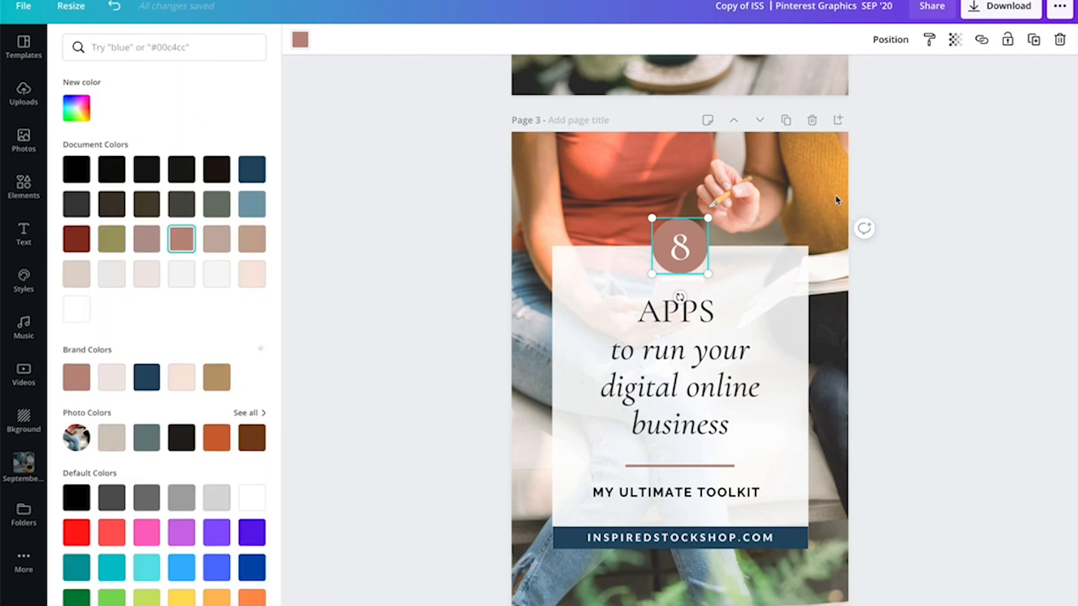
- Select the background photo of page 3
click(836, 199)
click(830, 188)
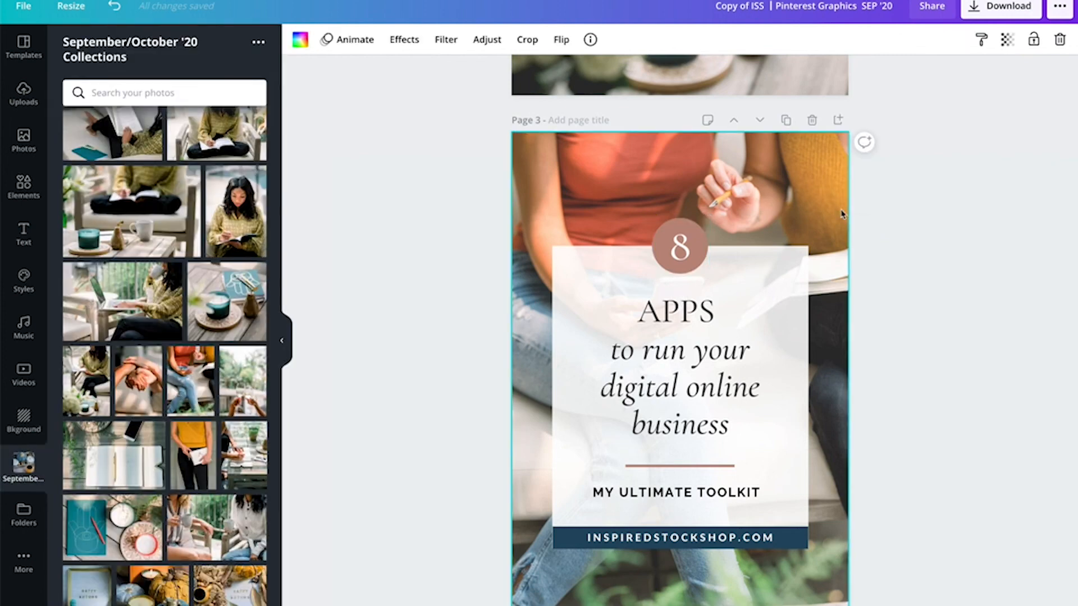